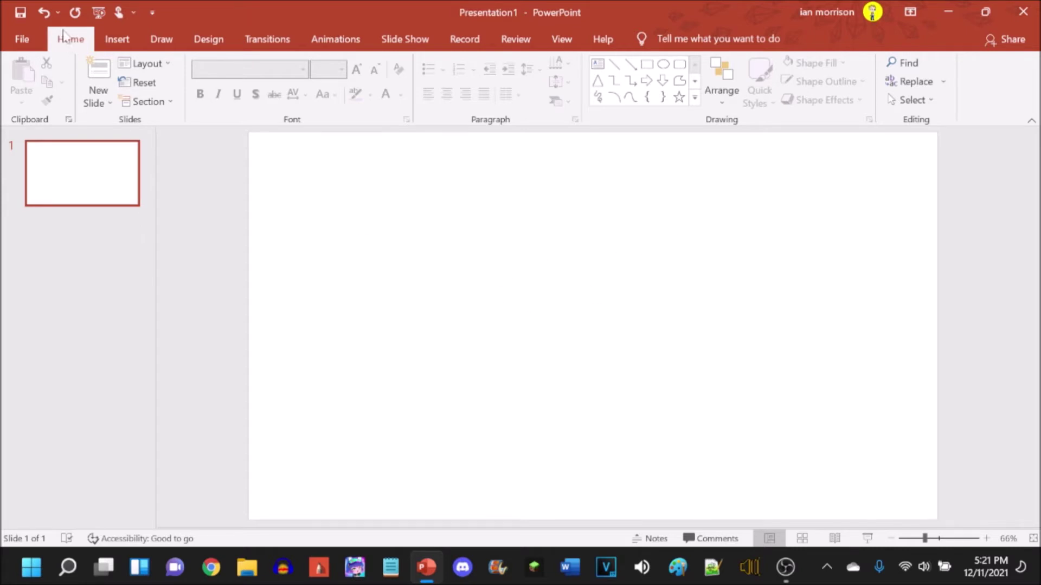
Switch the slide to the Blank layout and give its background a pattern fill
click(142, 64)
click(161, 297)
click(219, 39)
click(964, 104)
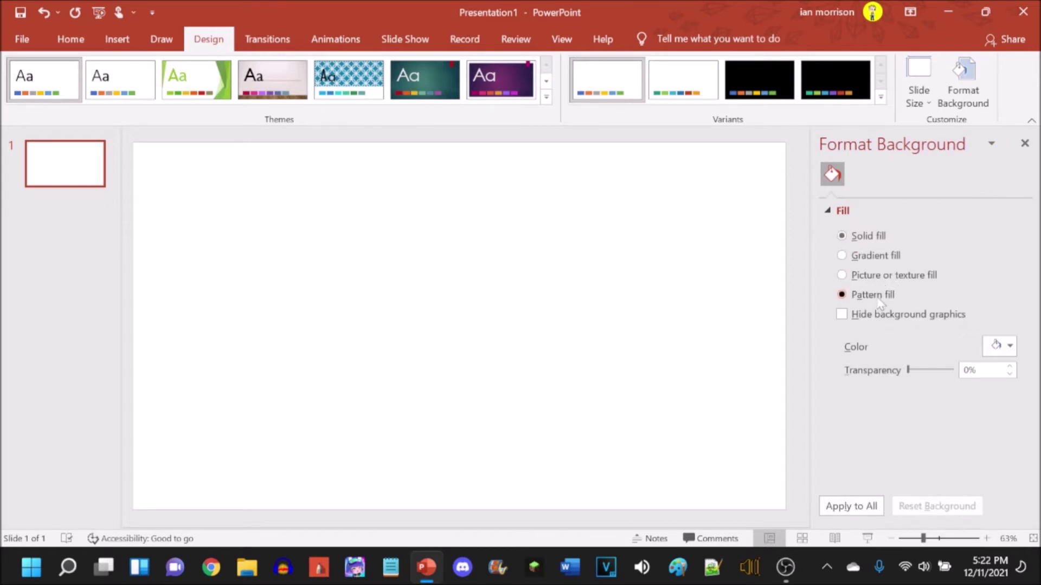
click(878, 298)
scroll(889, 314, down, 3)
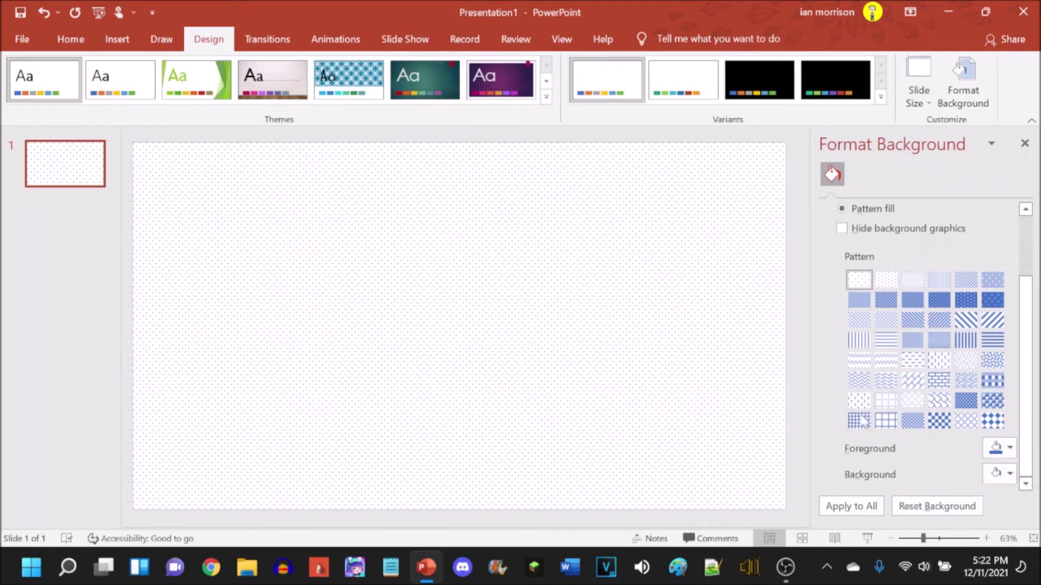
Use the large grid pattern with a pale background and green lines, applied to all slides
click(884, 425)
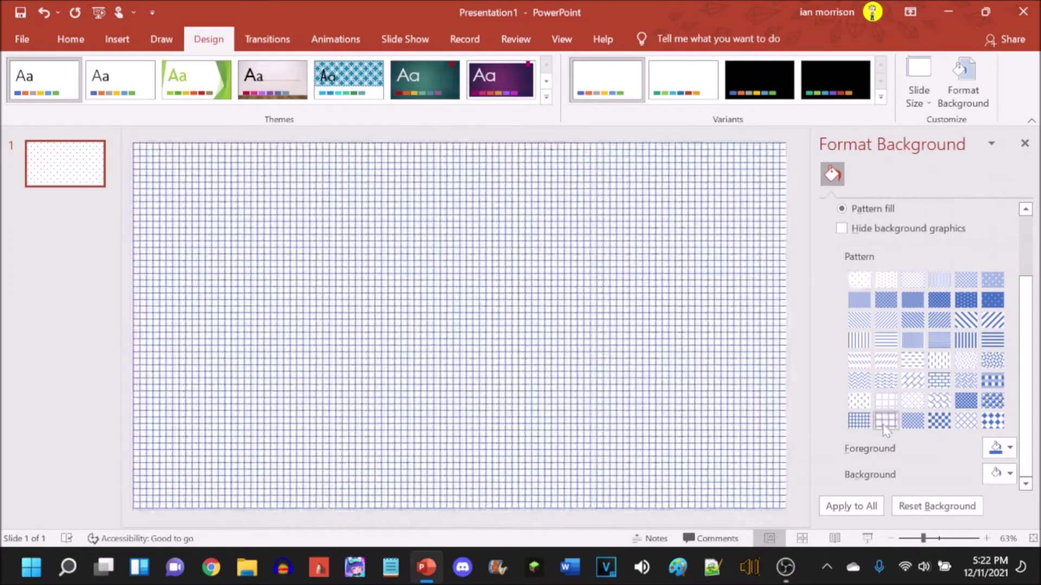
click(1002, 473)
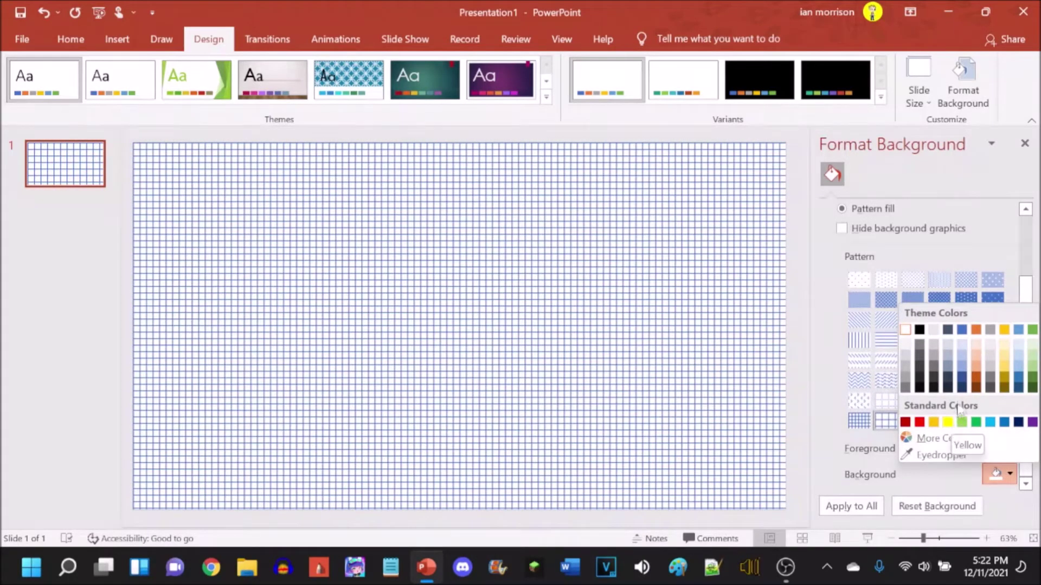
click(905, 350)
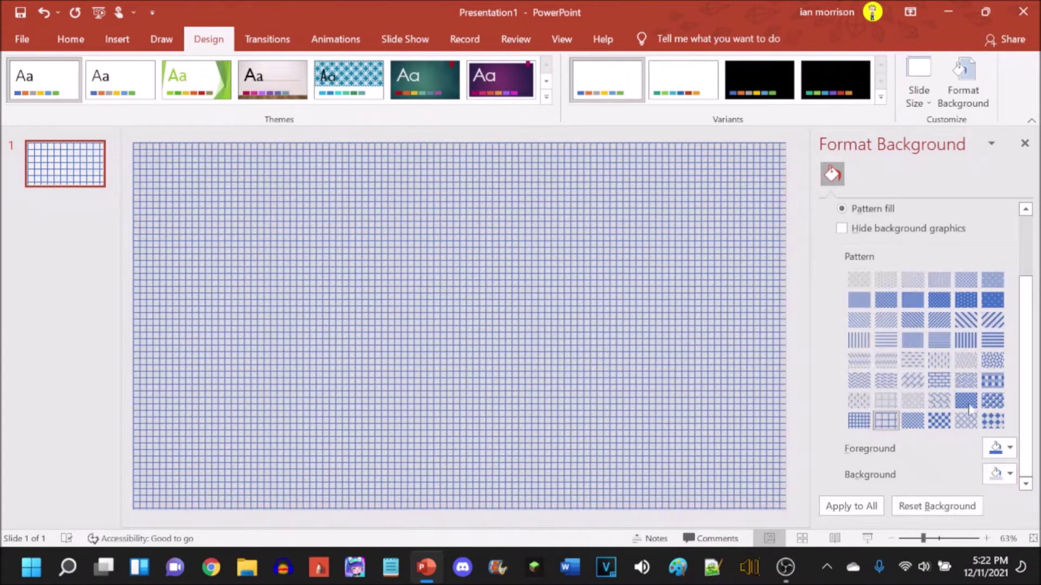
click(1009, 448)
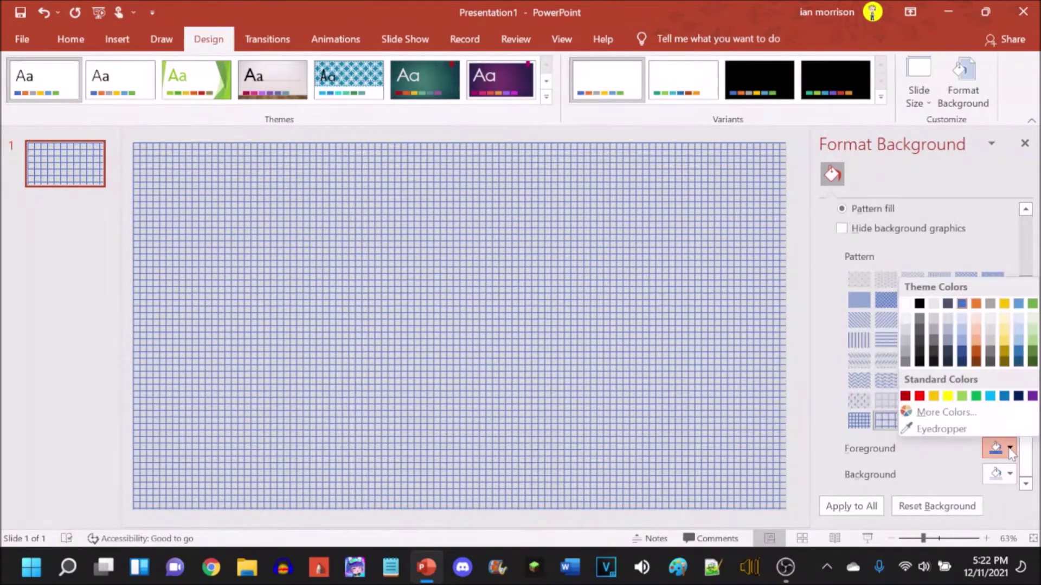
click(948, 398)
click(1011, 448)
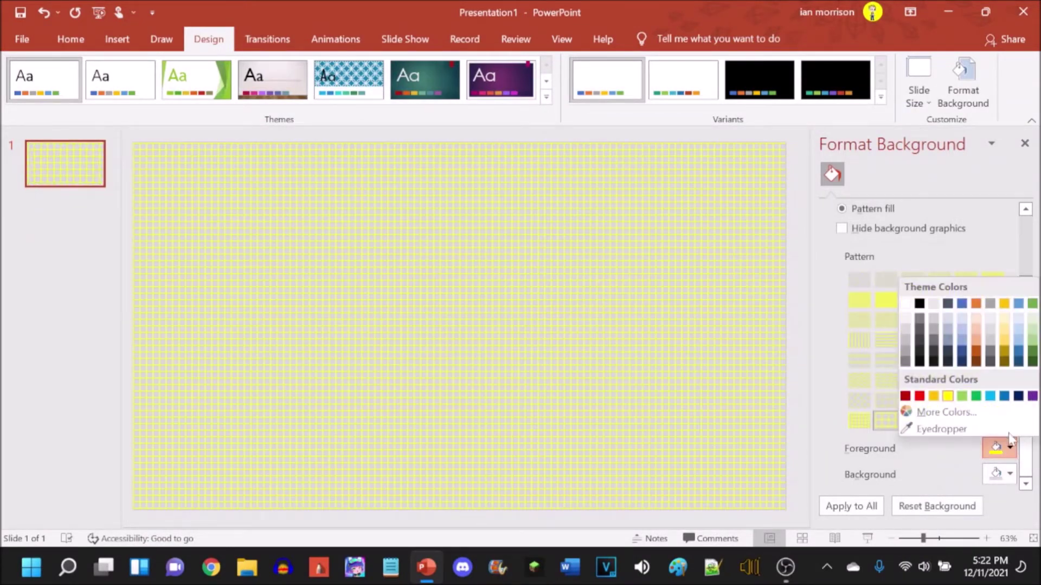
click(999, 317)
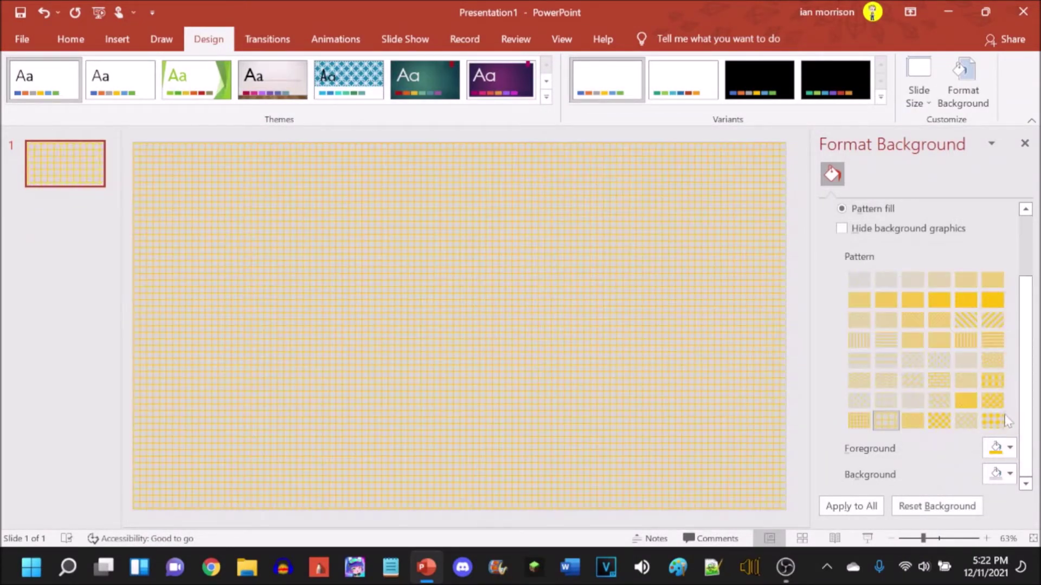
click(1009, 448)
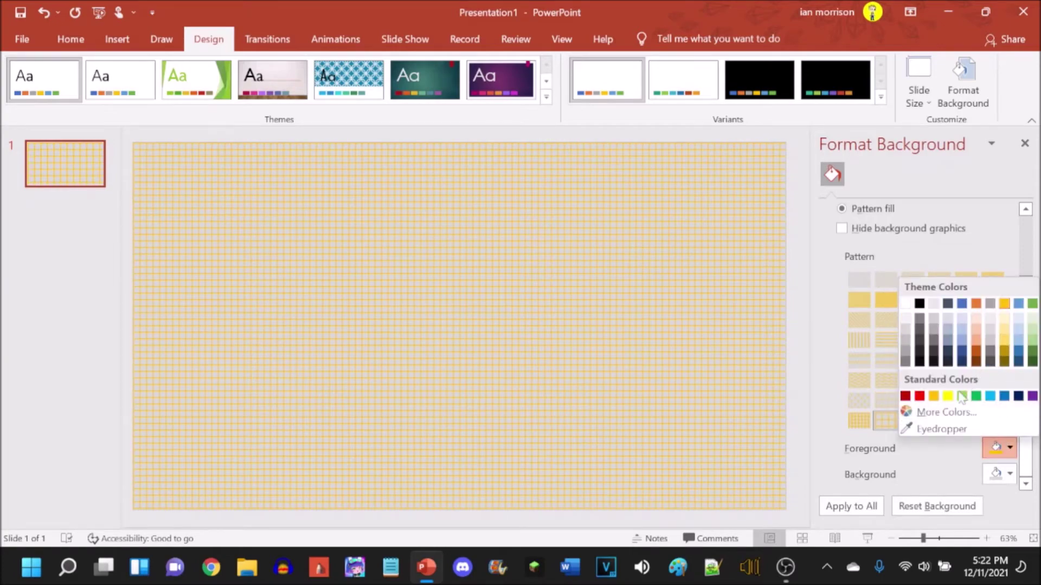
click(976, 396)
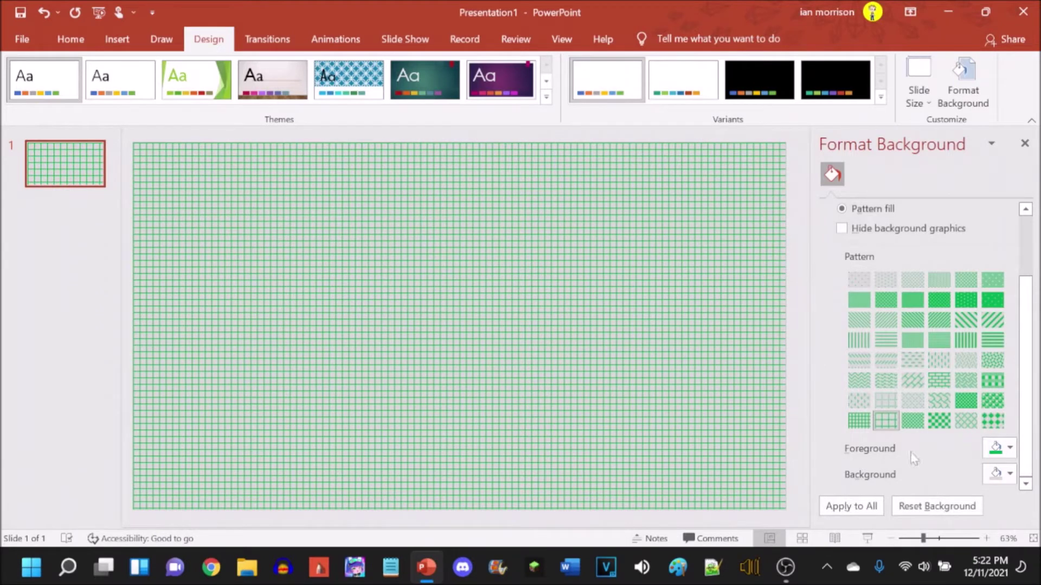
click(837, 503)
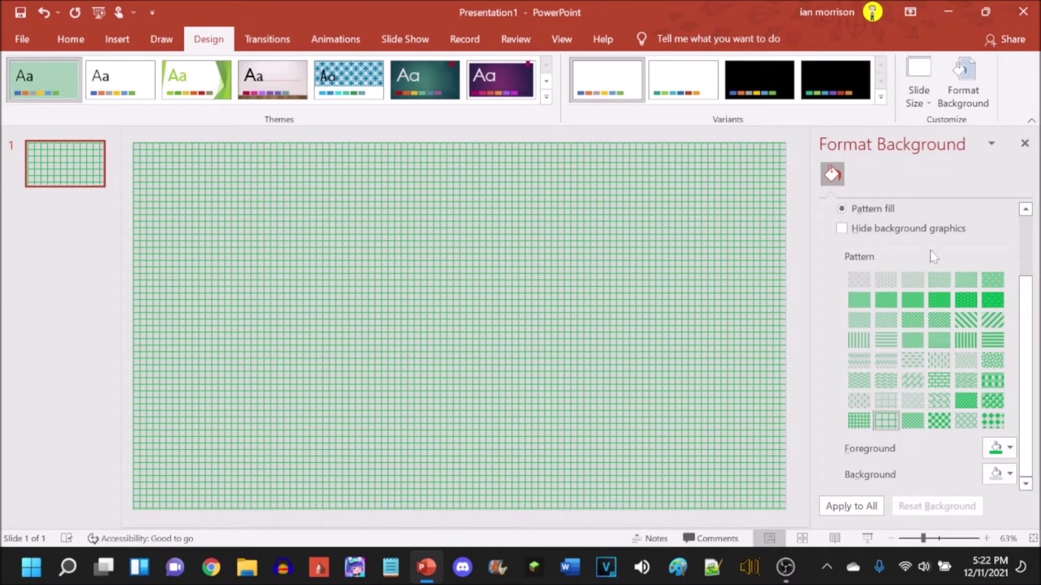
click(1025, 144)
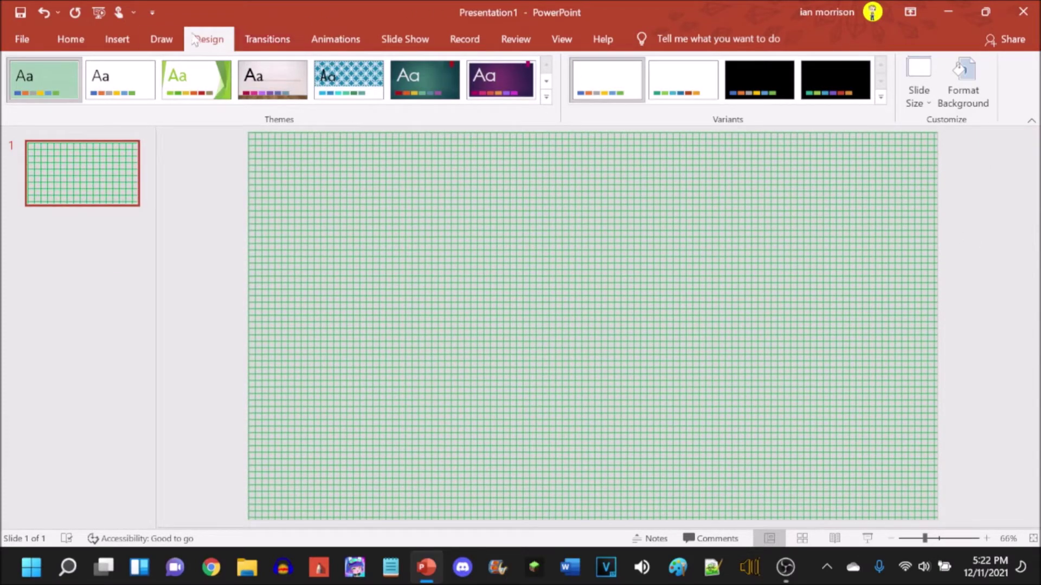
Draw a small Flowchart: Connector circle in the slide's upper-left area
click(173, 42)
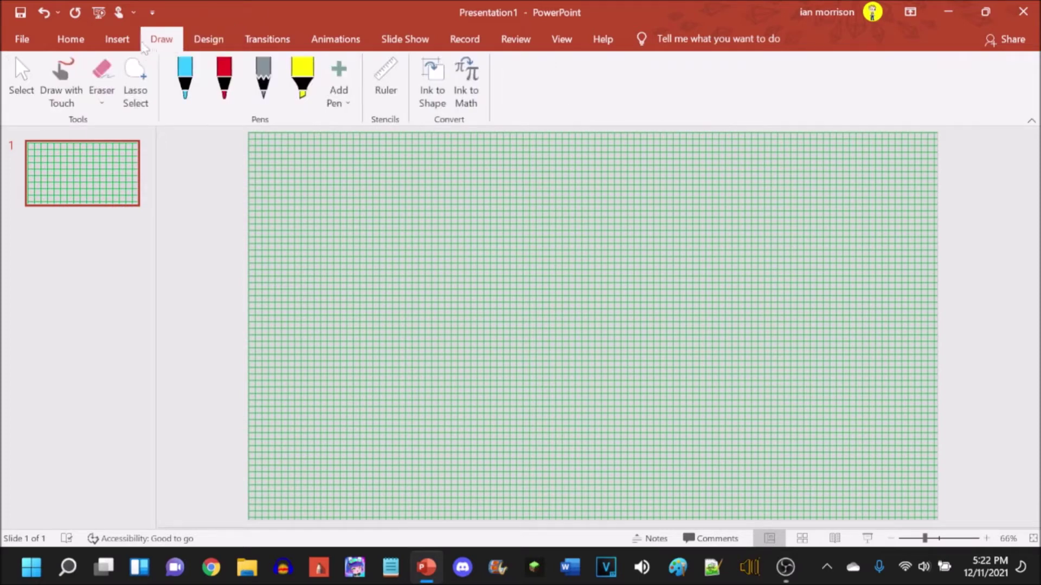
click(112, 42)
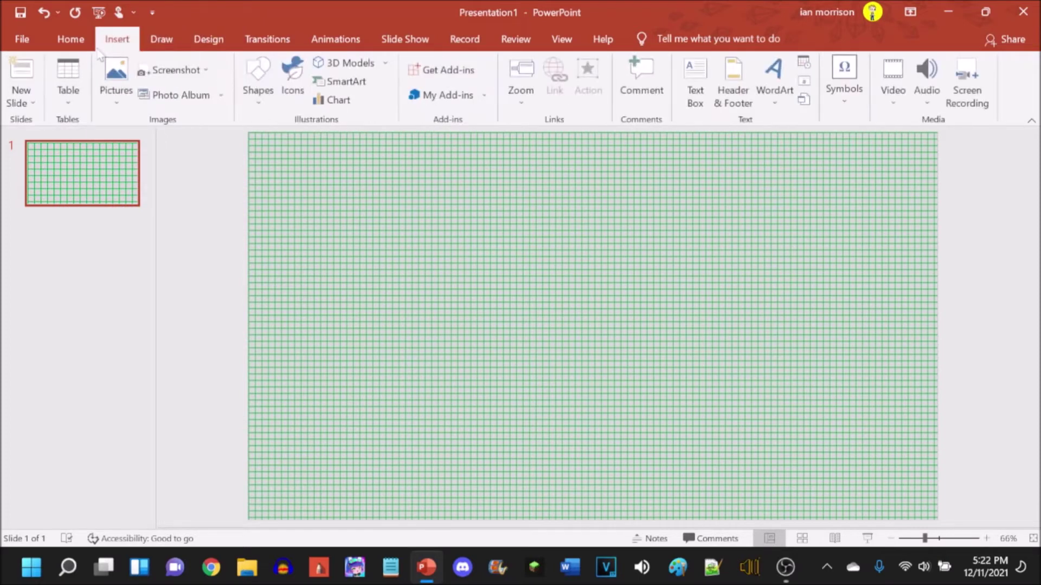
click(265, 105)
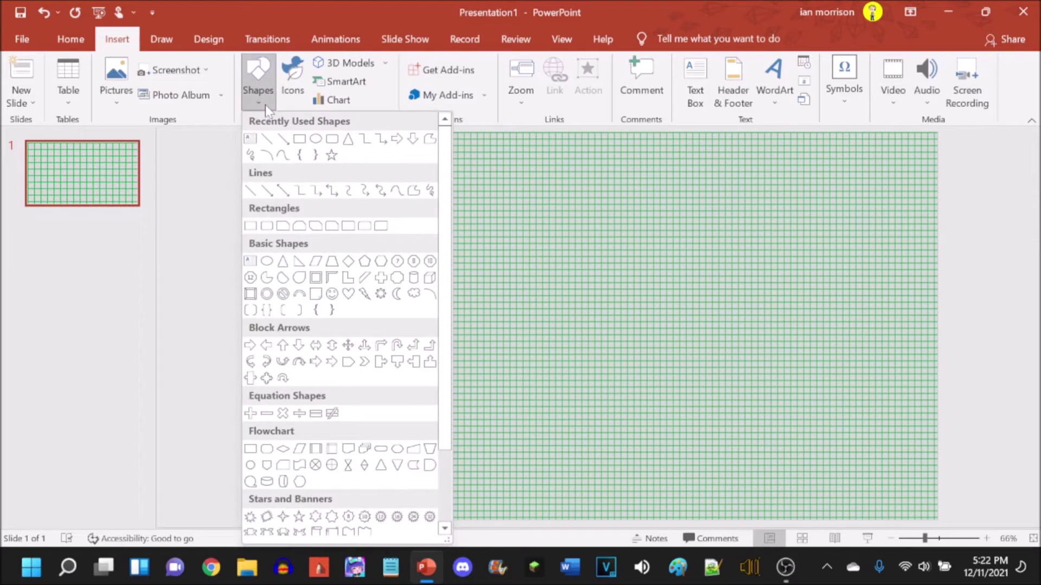
click(250, 466)
click(453, 249)
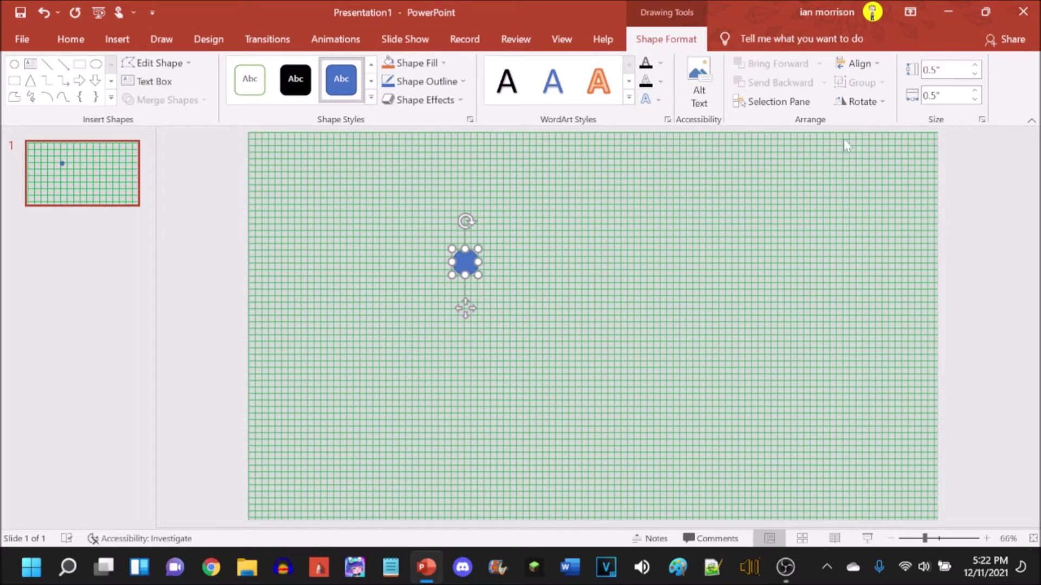
Resize the circle to 3.6 by 3.6 inches and centre it on the slide
drag(478, 275, 525, 322)
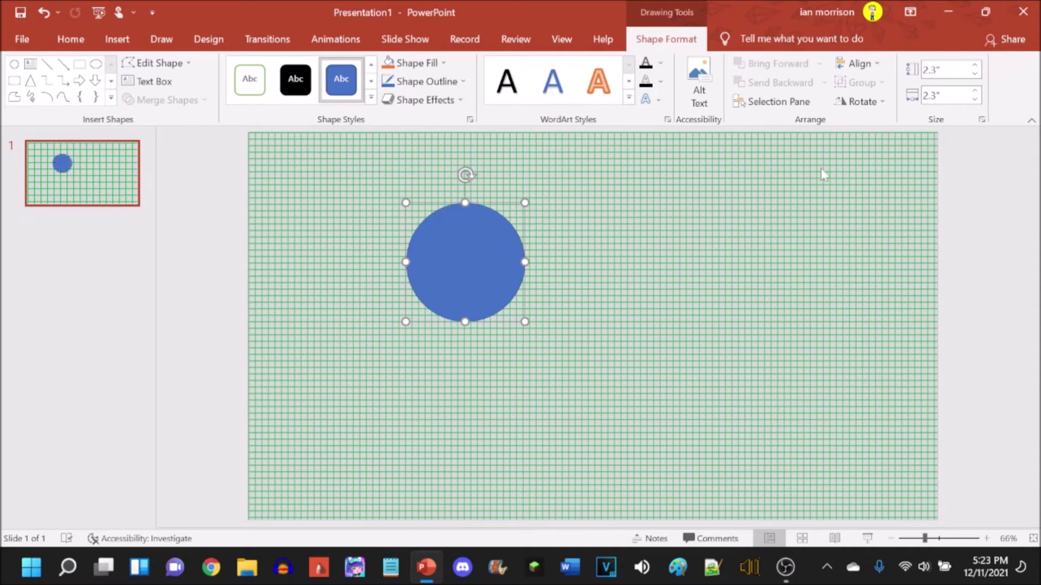
drag(448, 241, 576, 308)
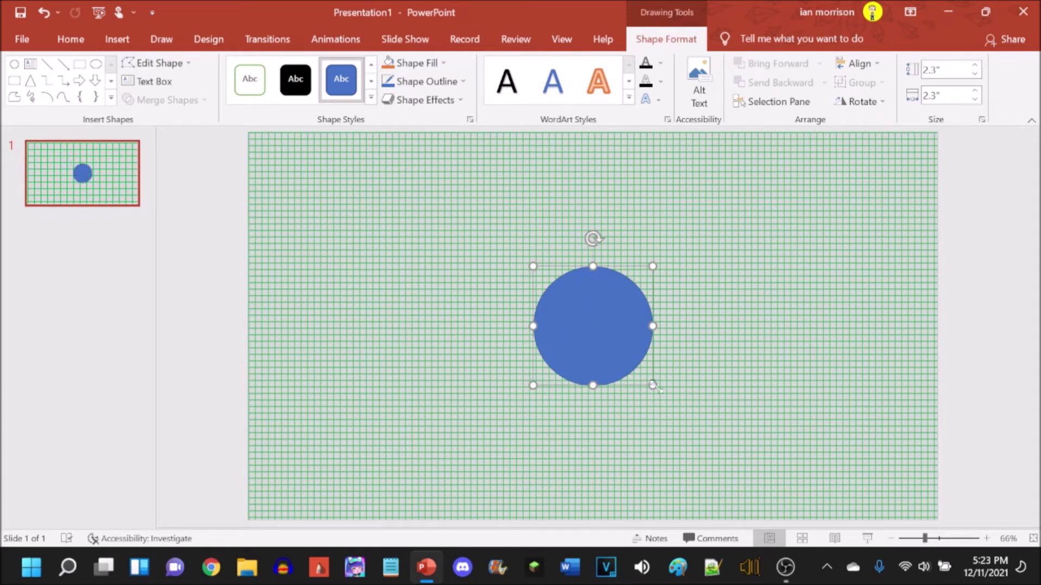
drag(653, 385, 683, 420)
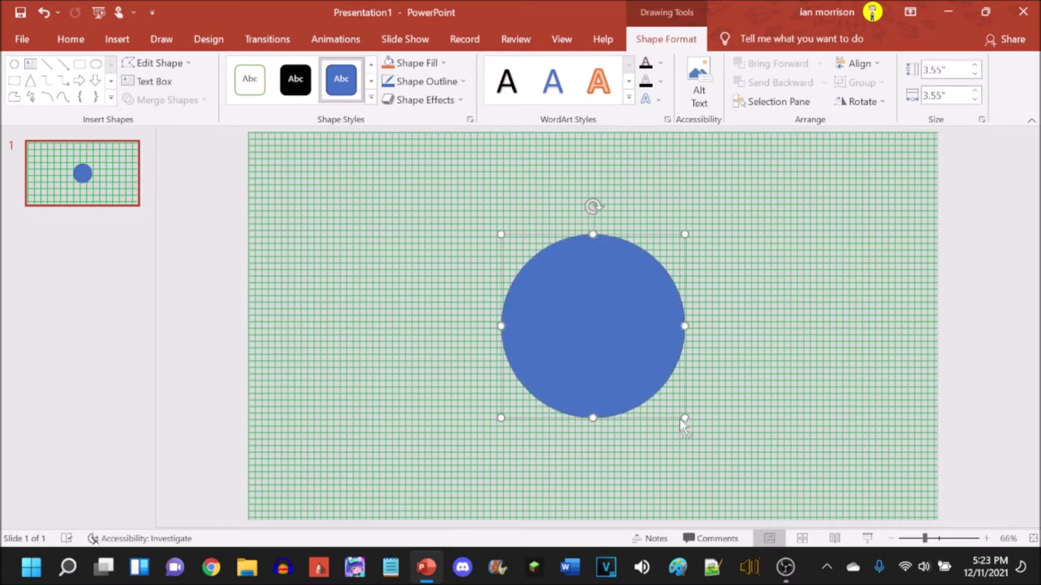
click(974, 67)
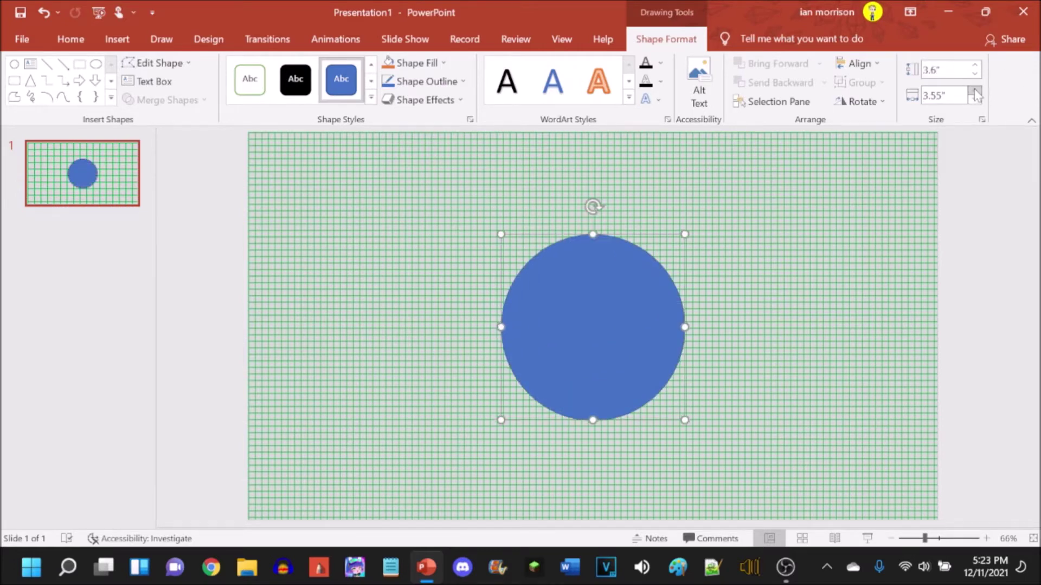
click(975, 91)
drag(581, 310, 582, 313)
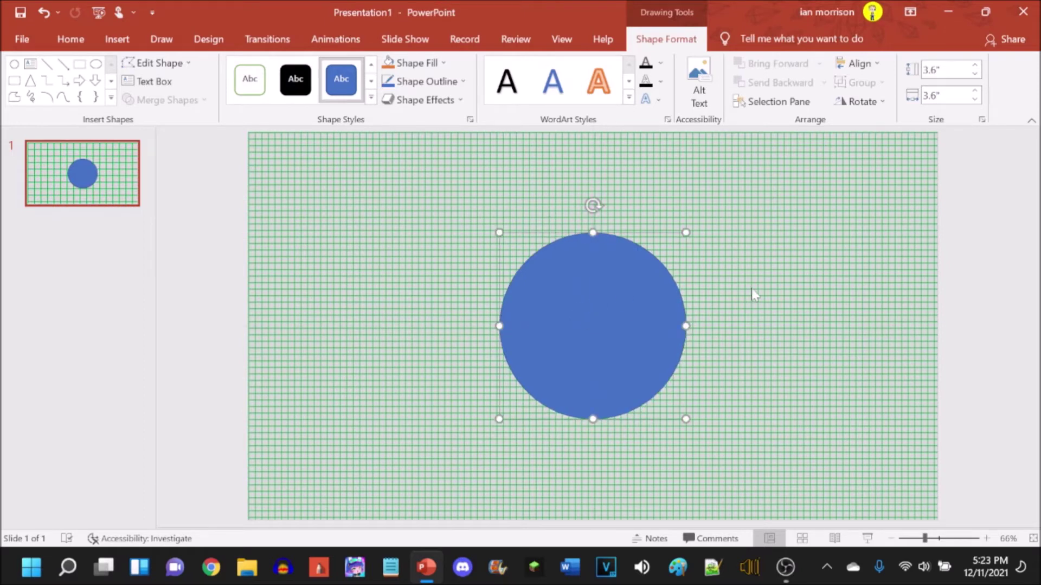
Give the circle a thin black outline
click(462, 82)
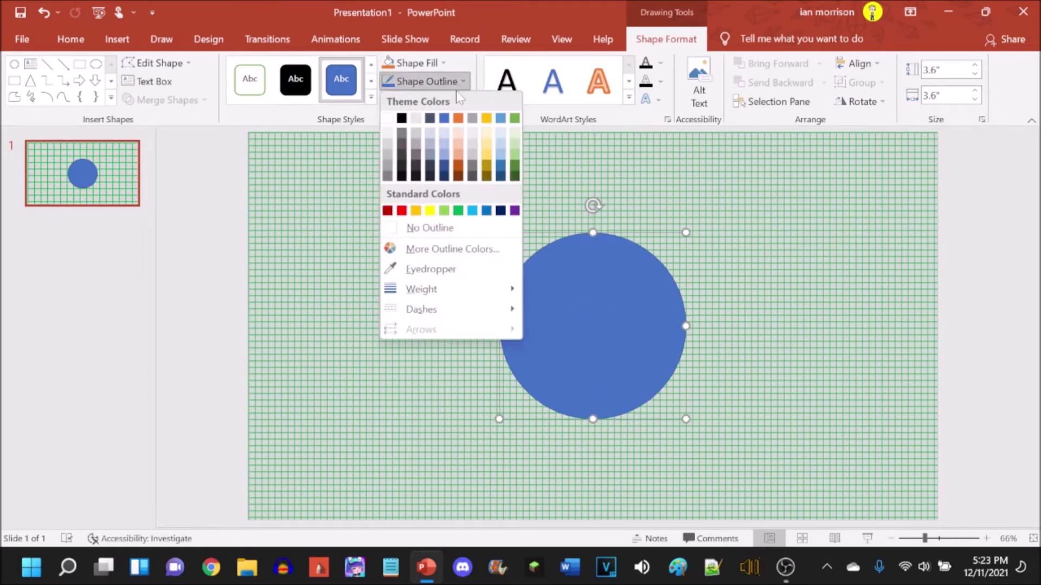
click(452, 228)
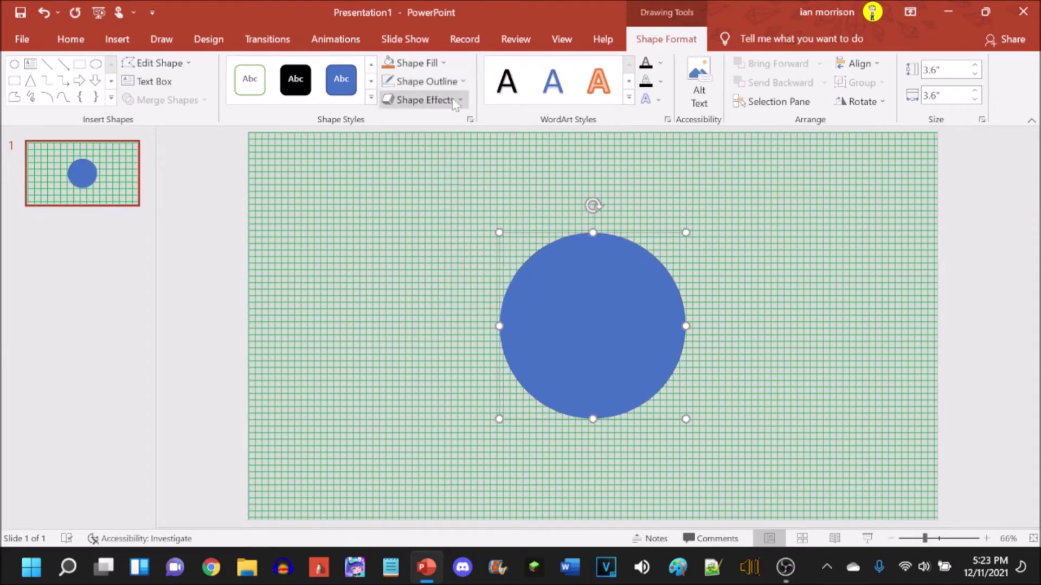
click(447, 85)
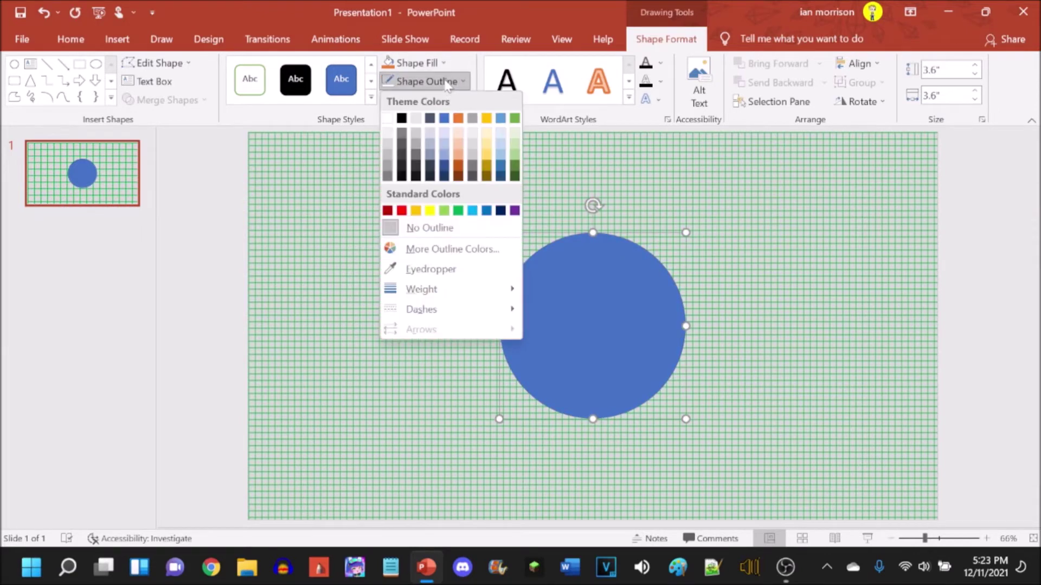
click(405, 114)
Fill the circle with Crazy Crafter Prime Happy.png from the Crazy Crafter Prime folder
click(431, 62)
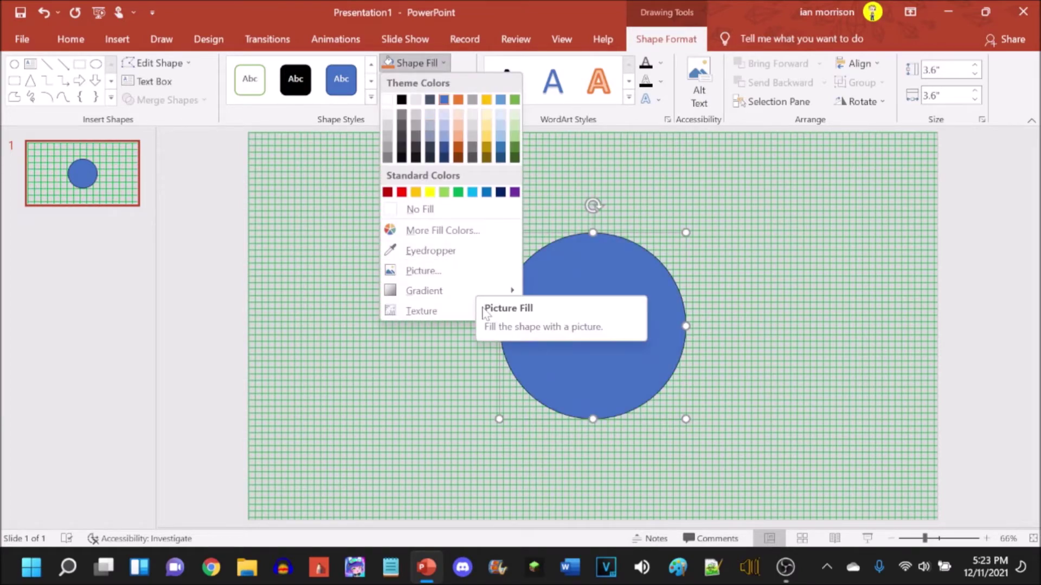
mouse_move(444, 314)
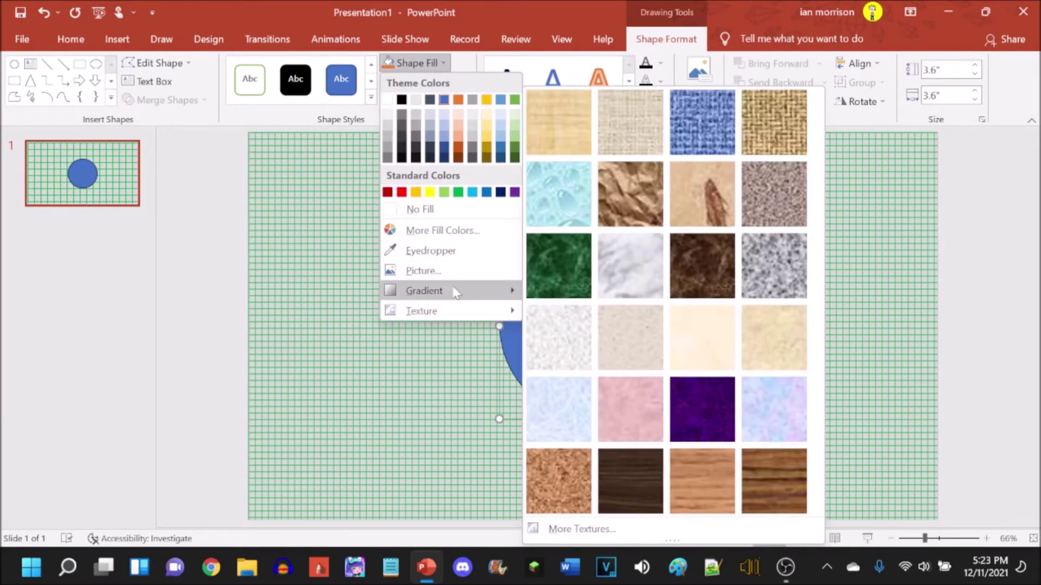
mouse_move(456, 292)
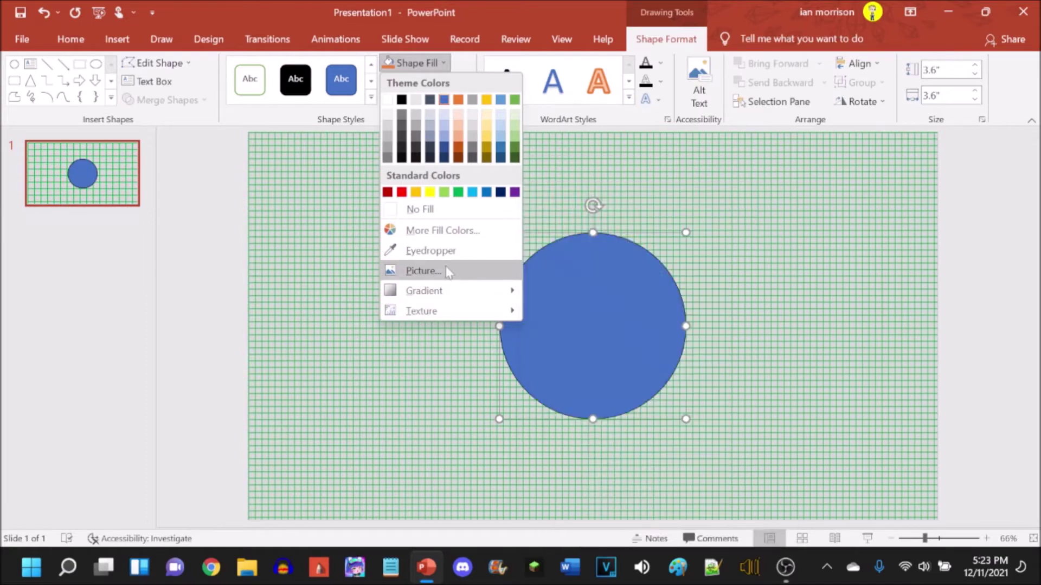
click(448, 271)
click(449, 253)
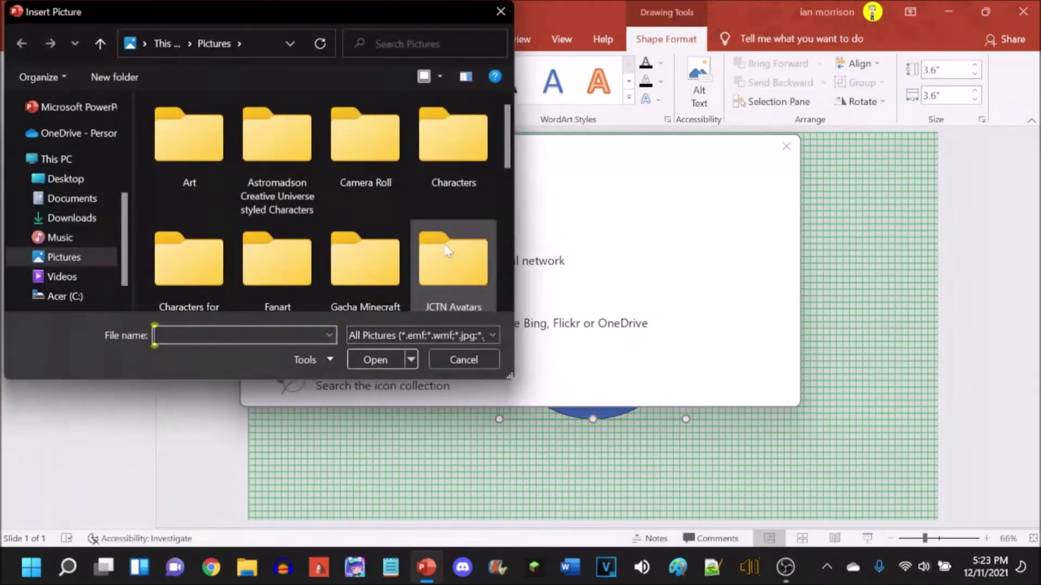
double_click(304, 178)
double_click(198, 167)
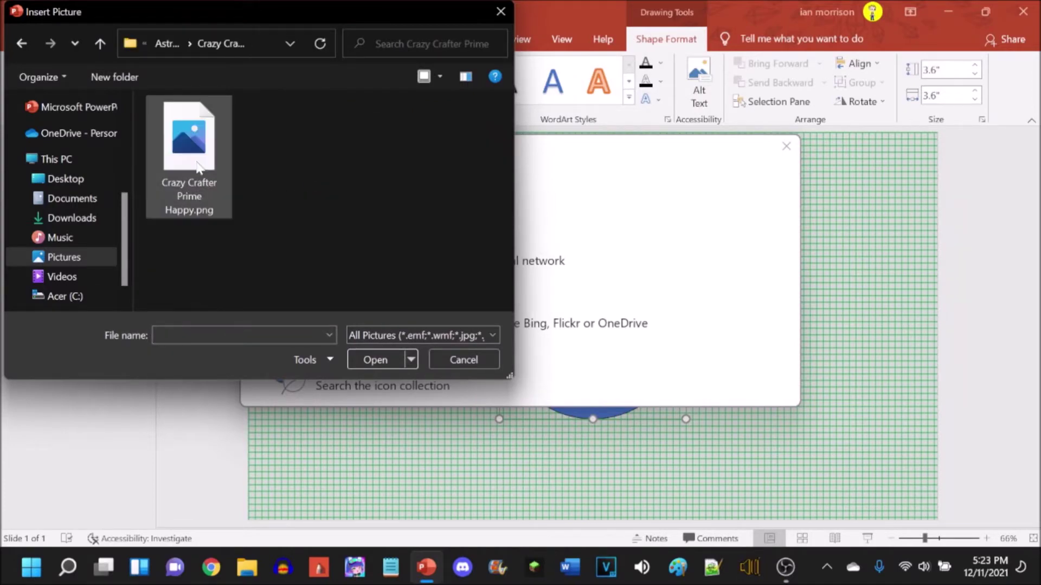
click(199, 167)
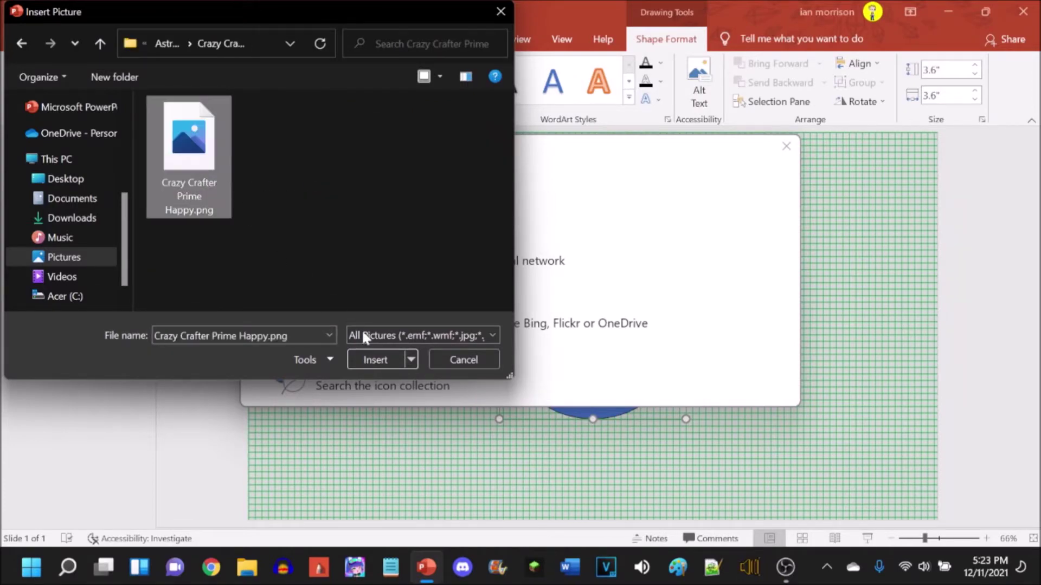
click(381, 360)
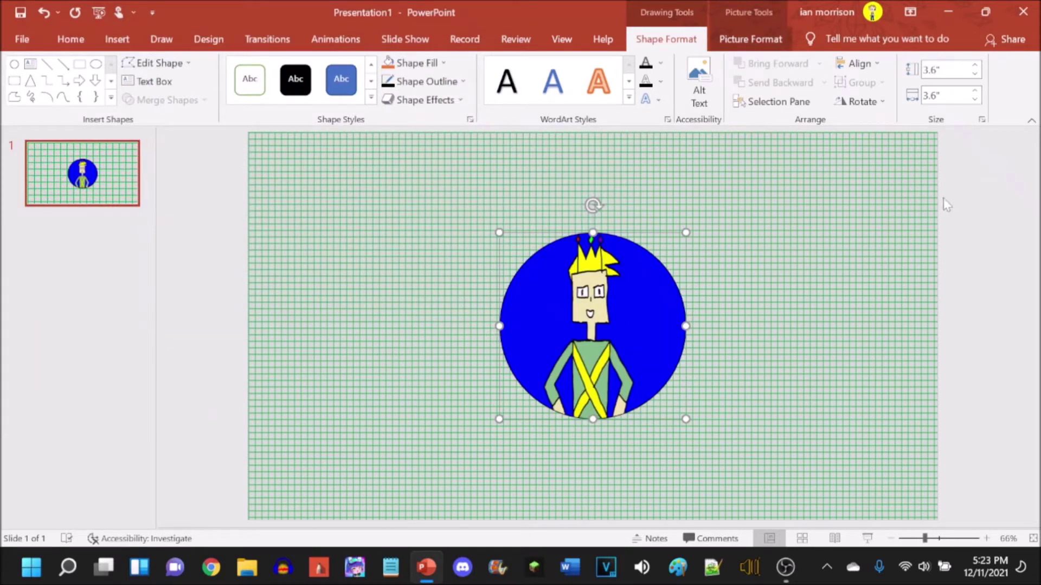
Keep the picture's height at 3.6 inches
click(975, 64)
click(974, 64)
click(974, 65)
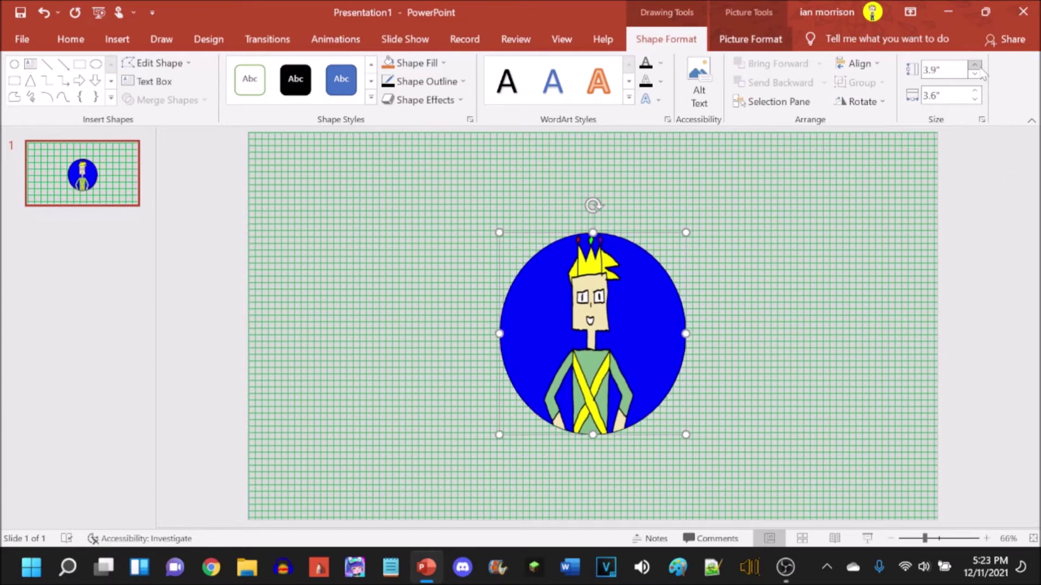
click(974, 73)
click(974, 74)
click(975, 73)
Widen the picture to 5 inches and centre the oval on the slide
click(974, 91)
click(974, 91)
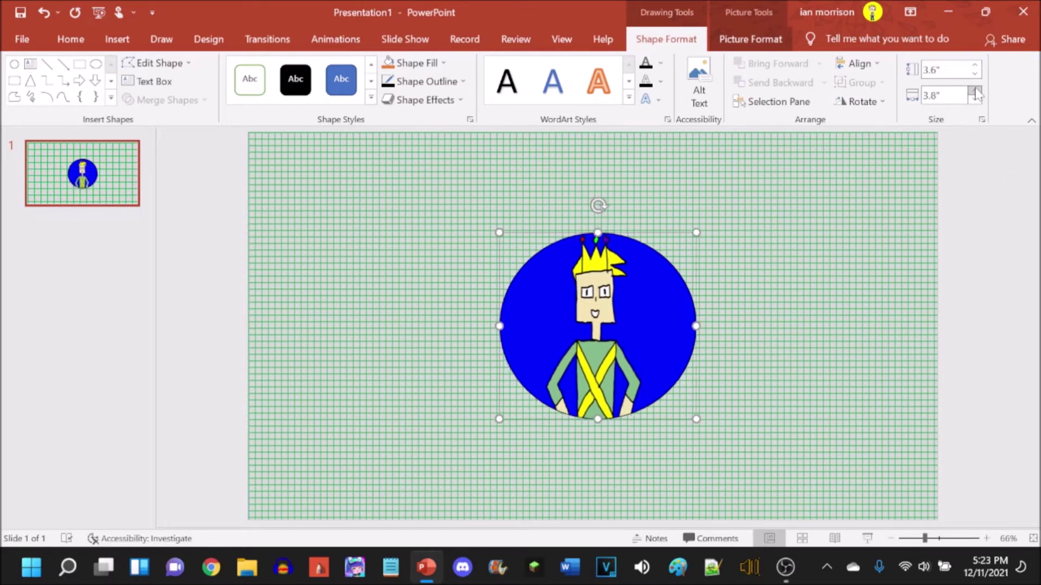
double_click(974, 91)
click(974, 91)
double_click(975, 92)
click(974, 91)
double_click(974, 91)
double_click(974, 92)
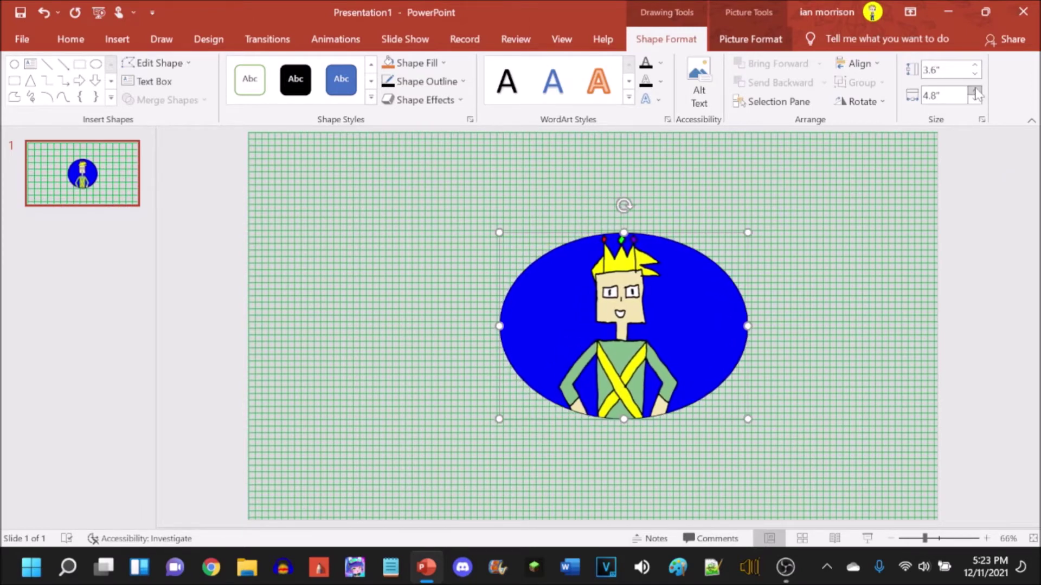
double_click(974, 91)
click(975, 91)
double_click(974, 91)
click(974, 92)
double_click(974, 91)
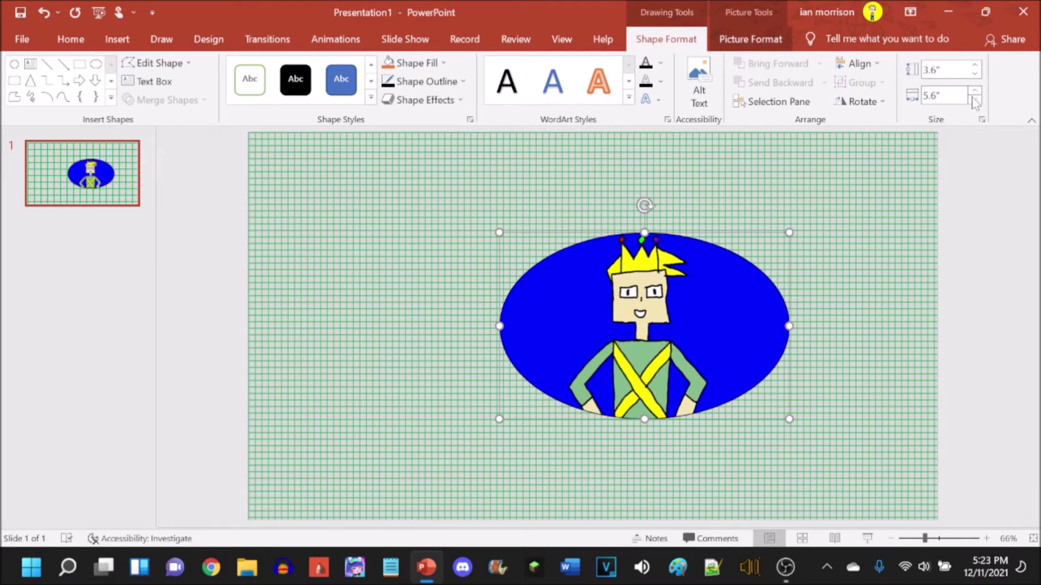
double_click(975, 100)
click(974, 99)
click(975, 100)
double_click(975, 100)
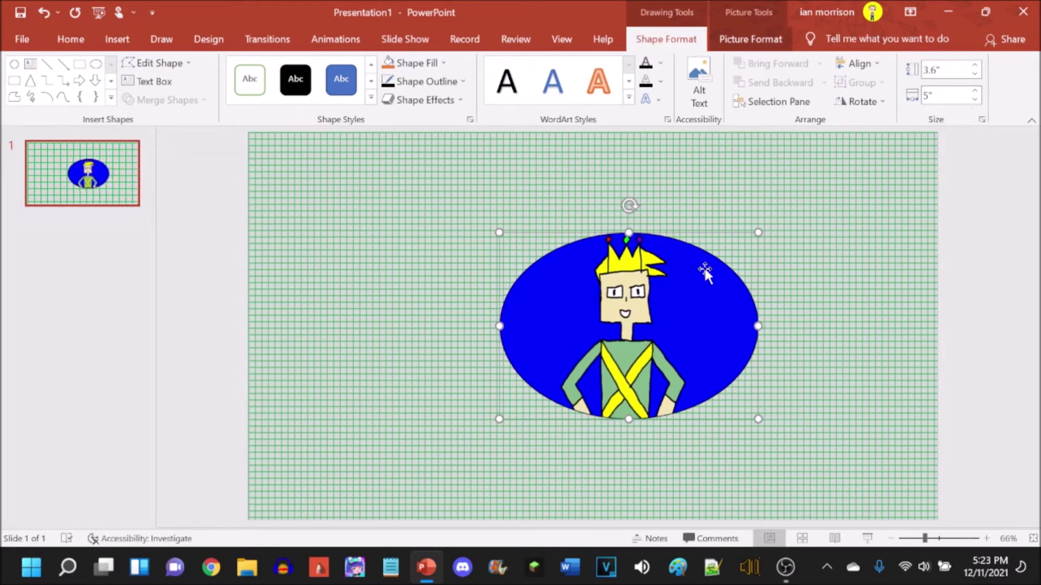
drag(648, 335, 615, 333)
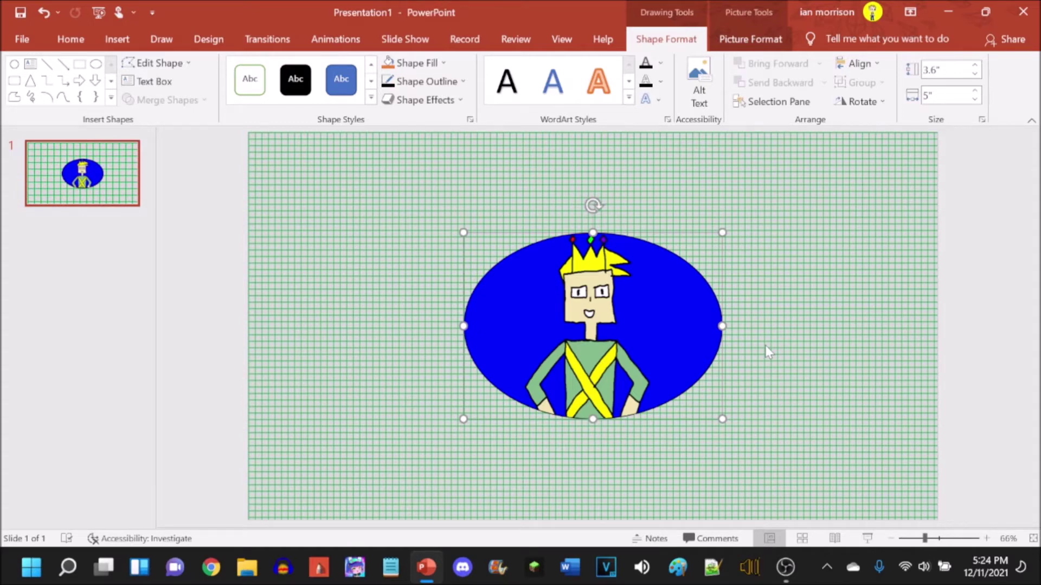
click(424, 100)
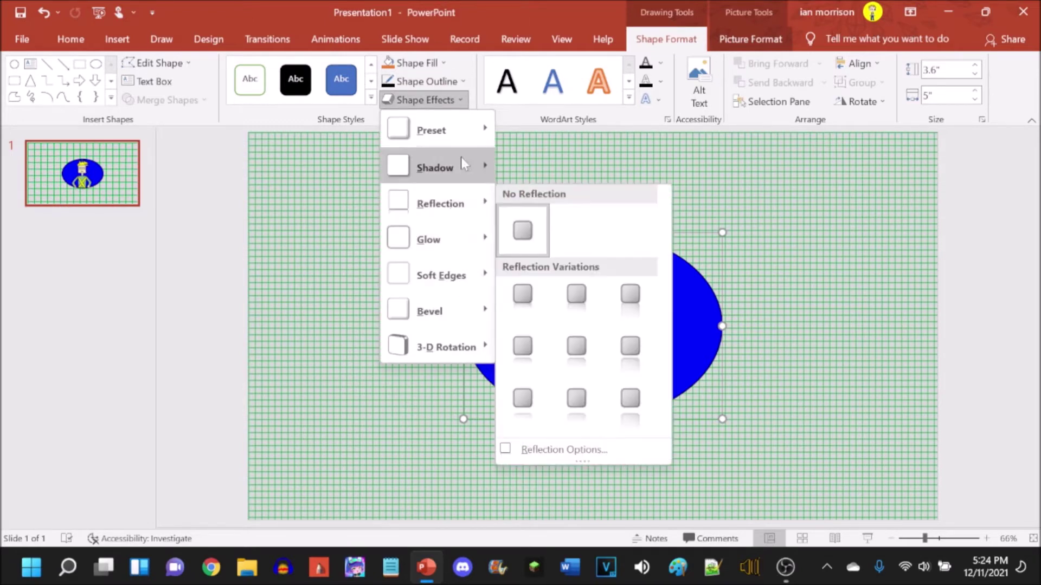
mouse_move(461, 299)
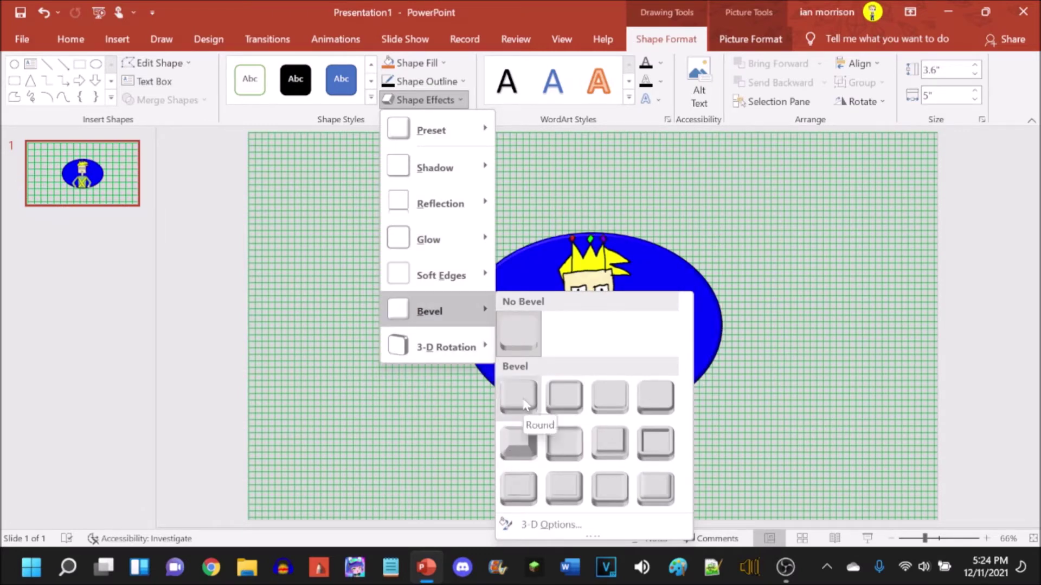
mouse_move(464, 116)
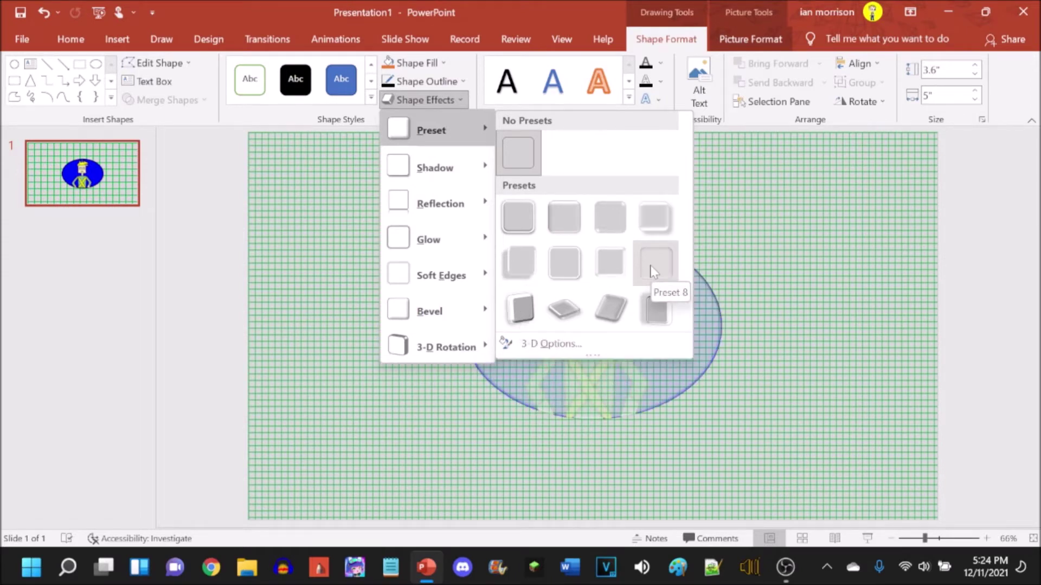
click(723, 258)
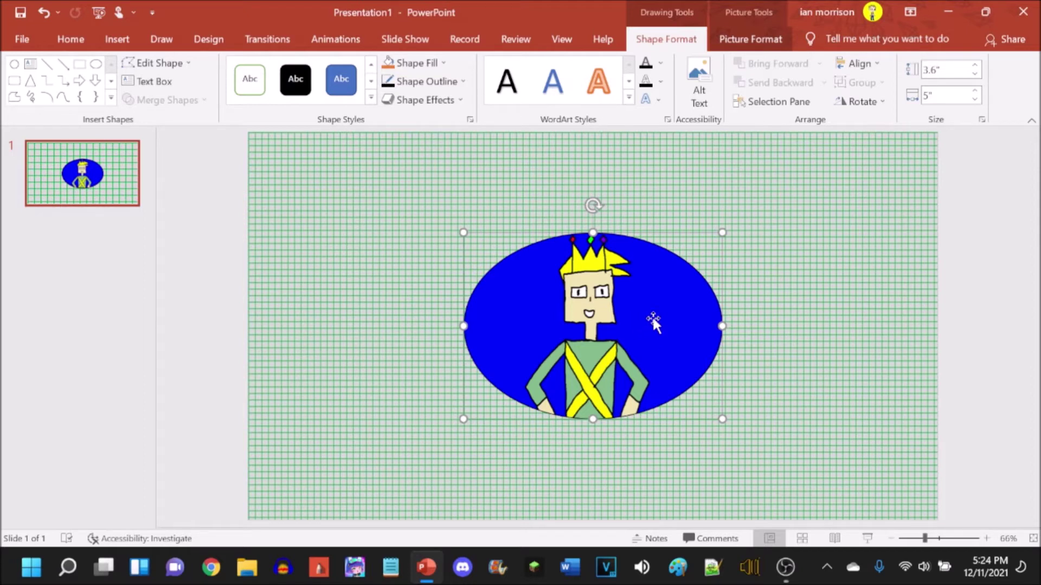
Place an empty text box above the oval and raise its font size to 44
click(818, 294)
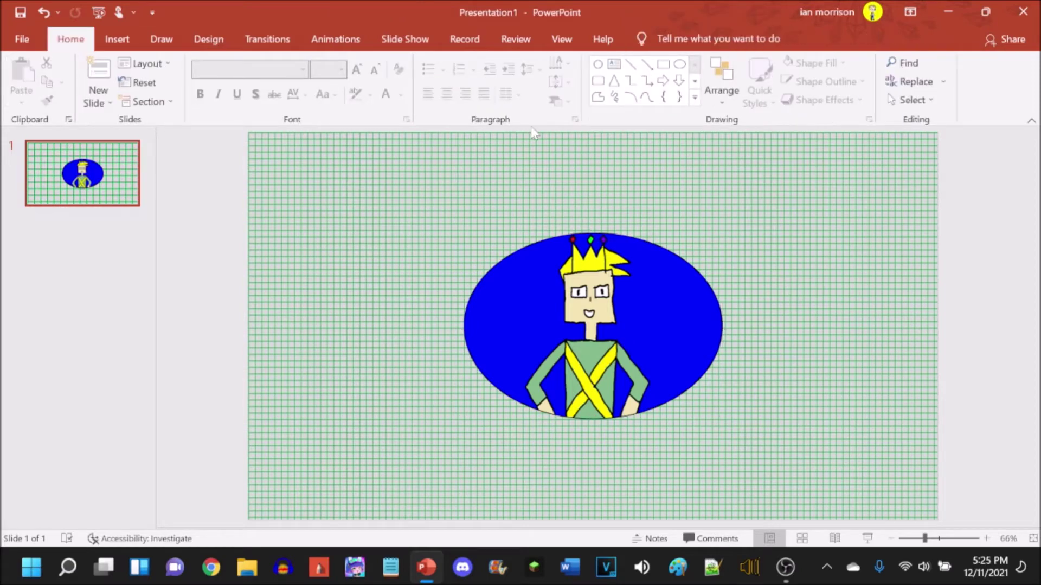
click(138, 42)
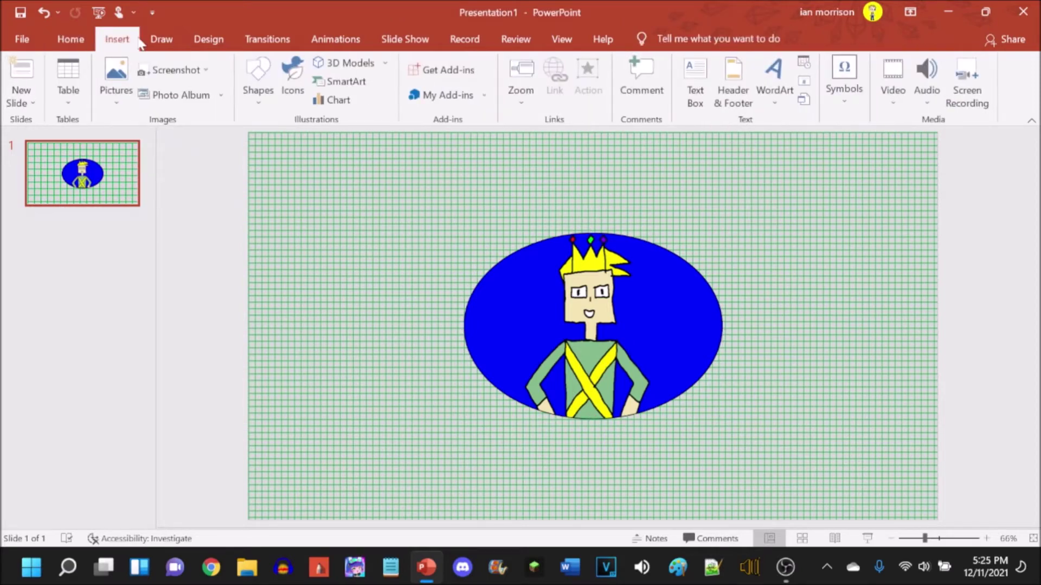
click(273, 106)
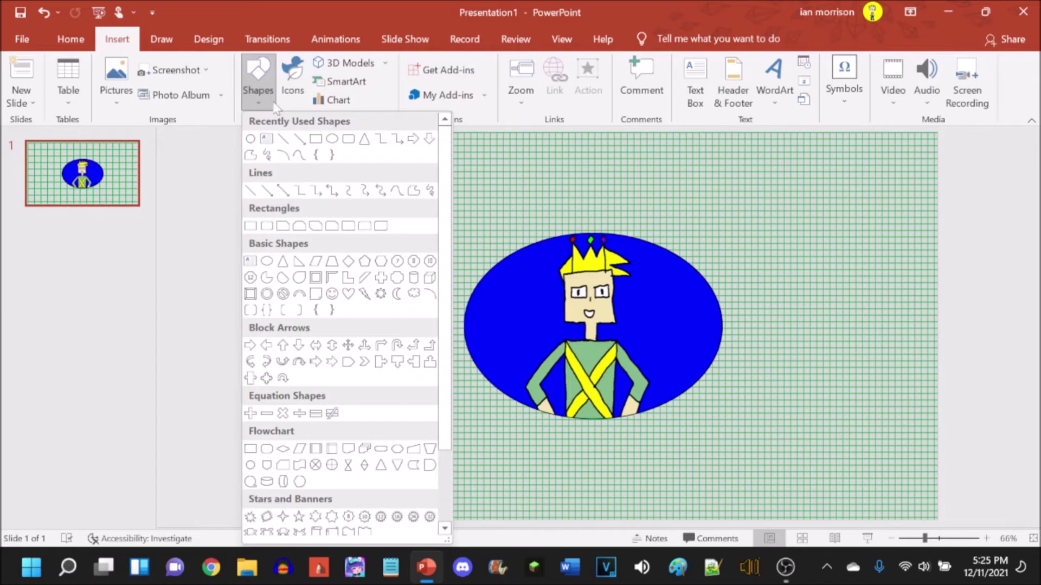
click(698, 94)
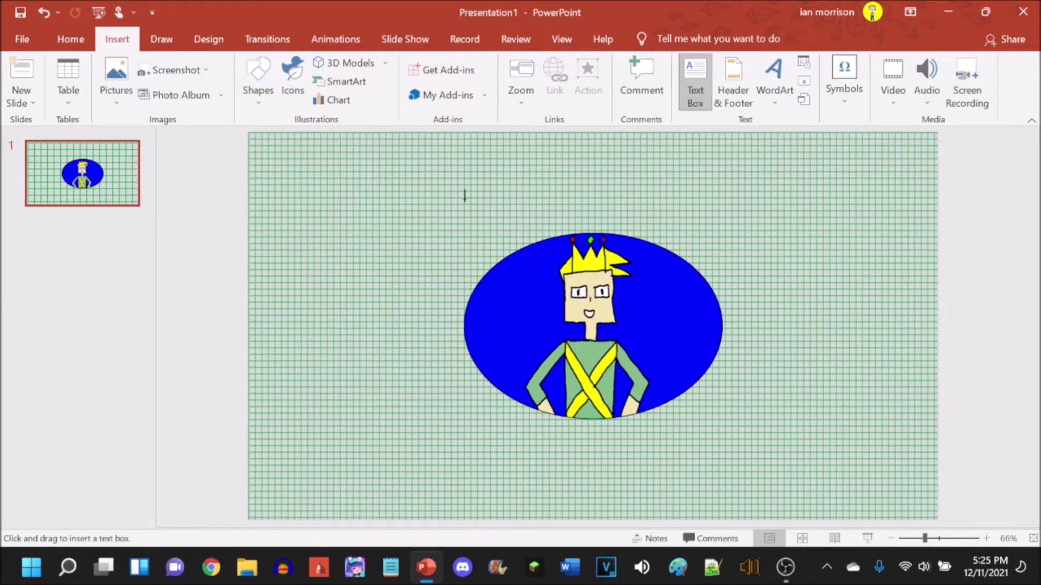
click(535, 175)
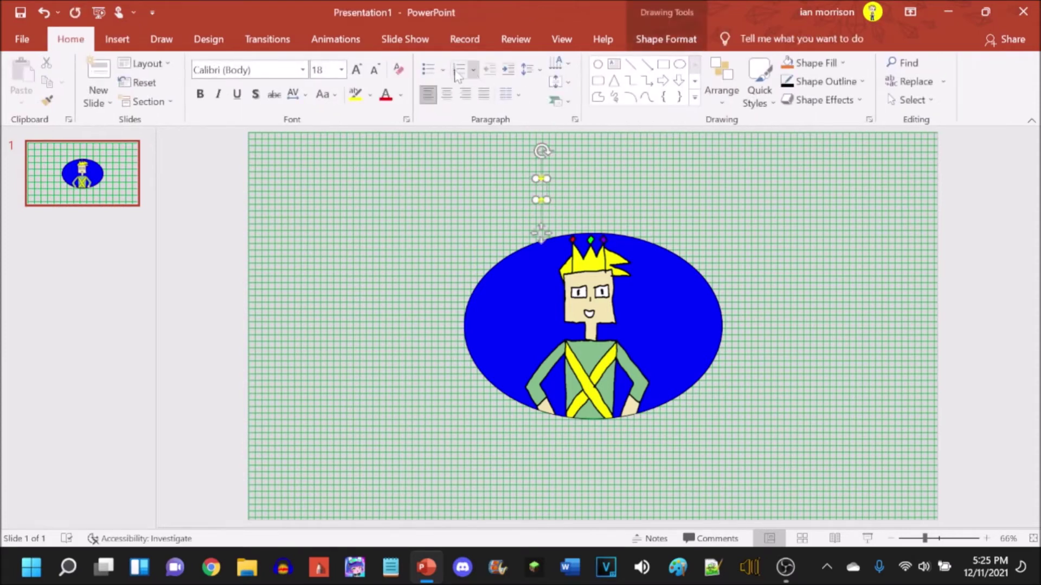
click(356, 70)
click(356, 70)
click(356, 70)
click(357, 70)
click(356, 70)
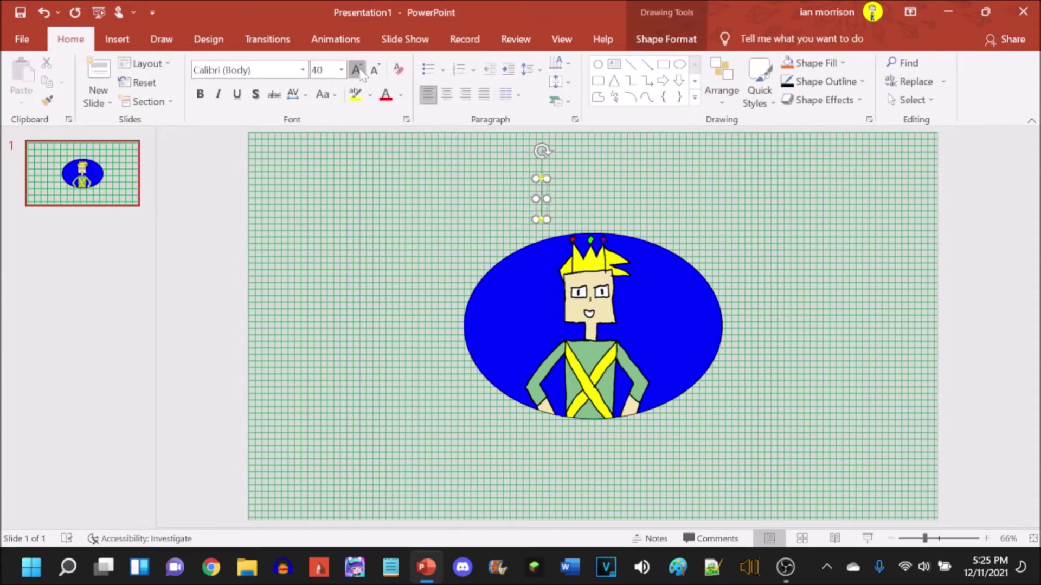
click(356, 70)
click(356, 70)
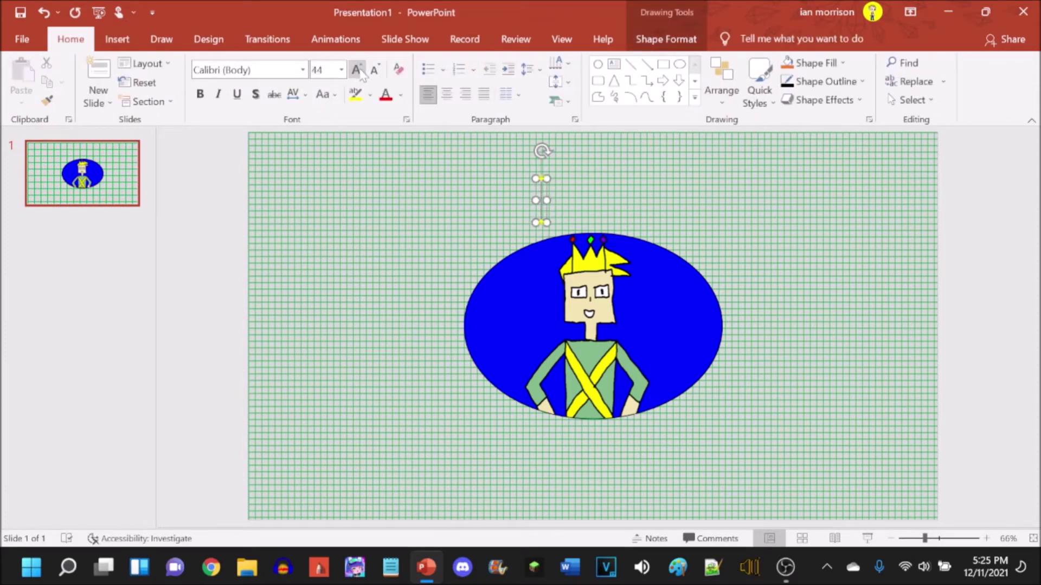
click(303, 69)
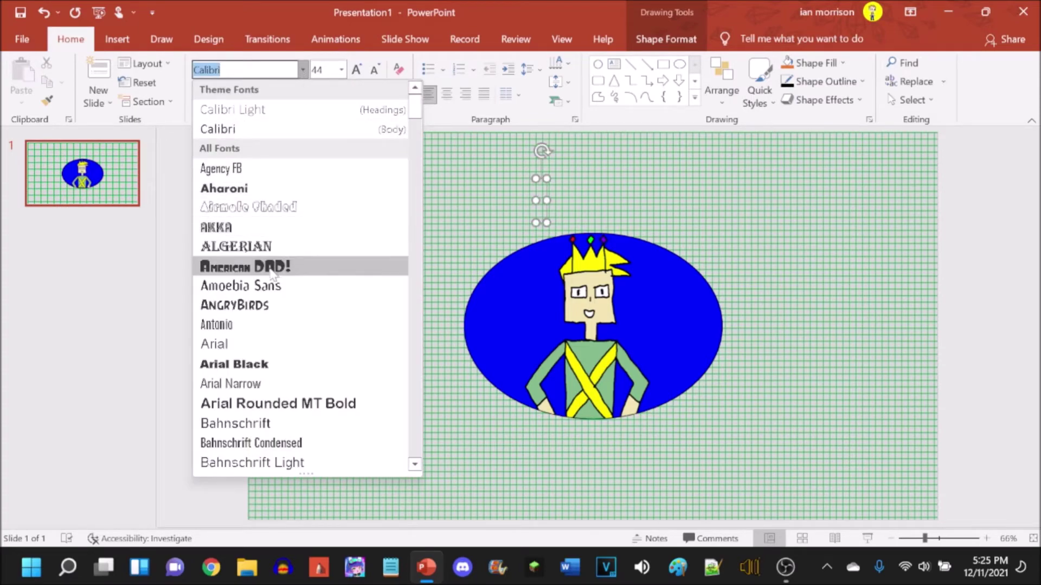
Choose Pixel Arial 11 as the text box's font
scroll(272, 303, down, 2)
scroll(273, 304, down, 12)
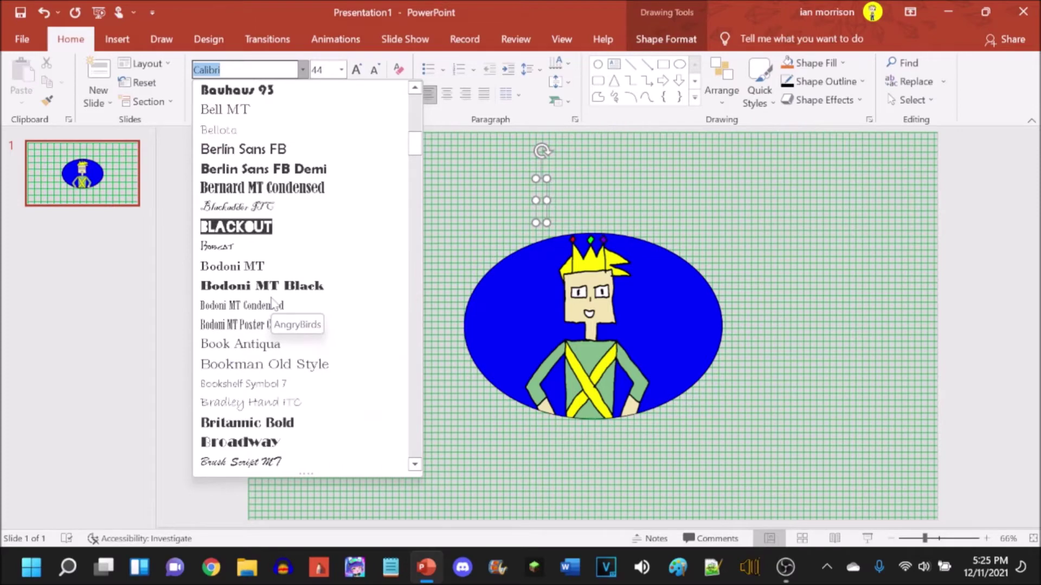
scroll(273, 302, down, 10)
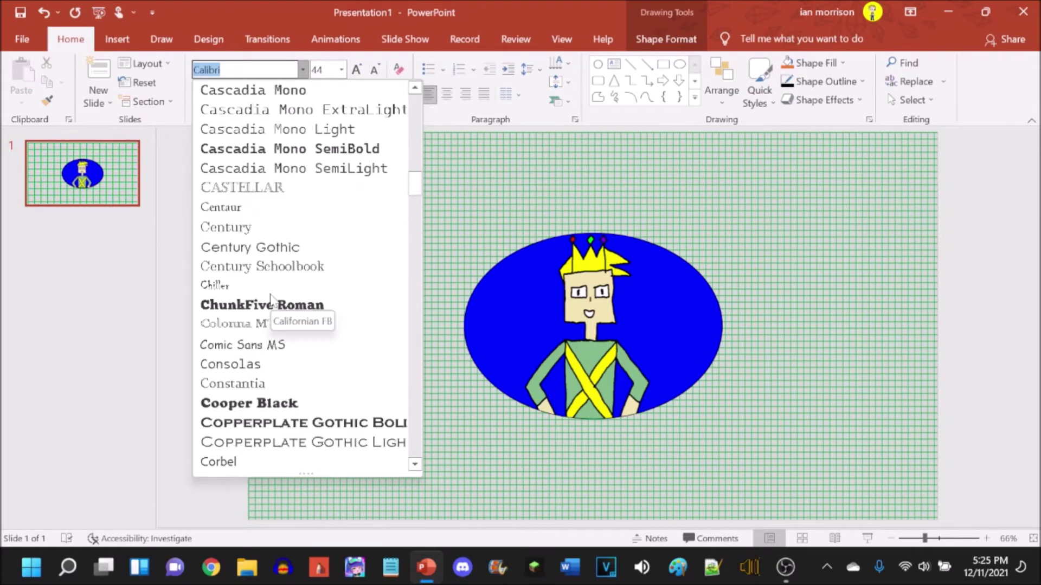
scroll(272, 302, down, 4)
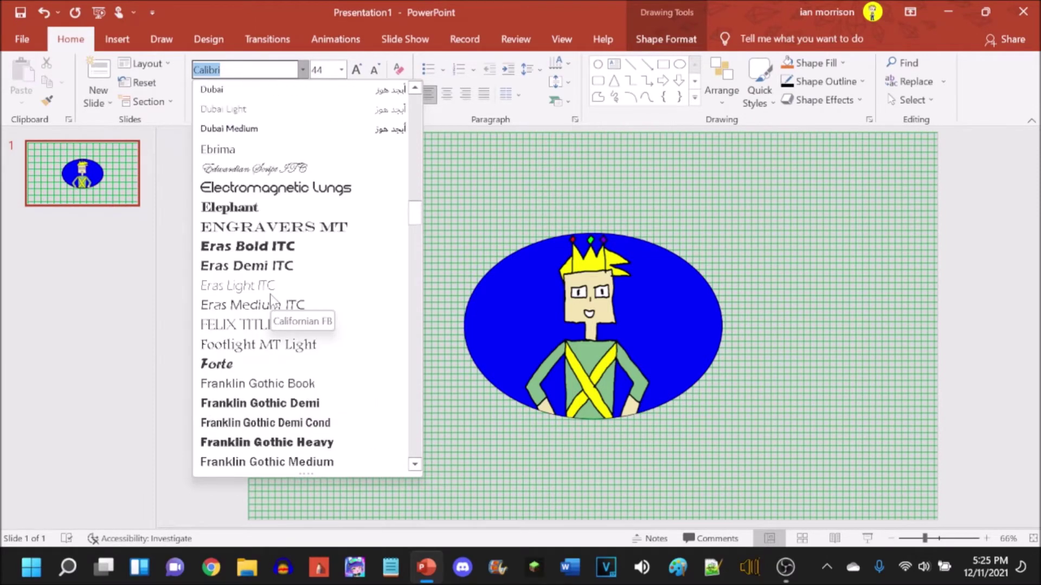
scroll(273, 301, down, 7)
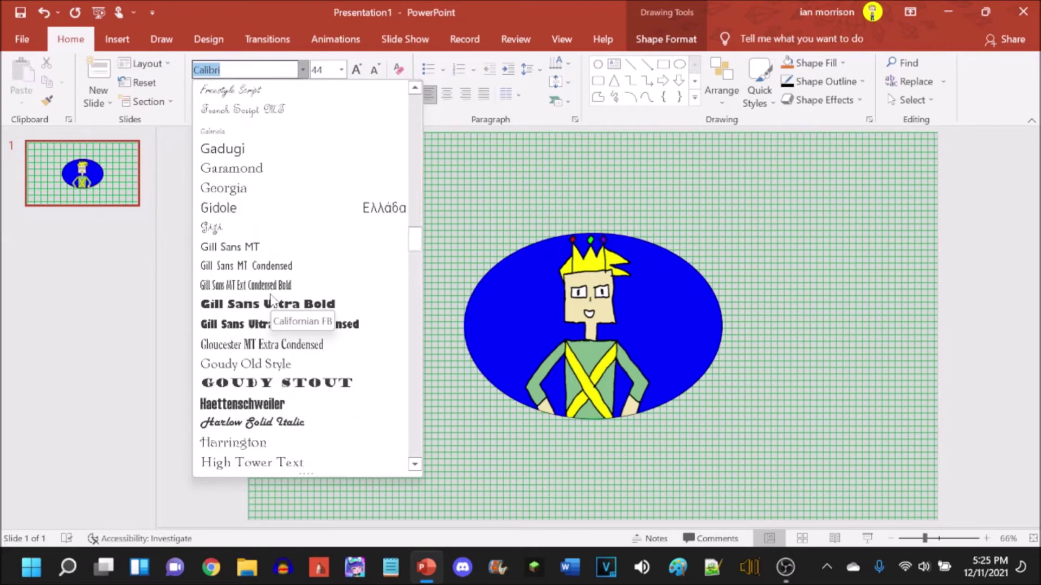
scroll(272, 302, down, 8)
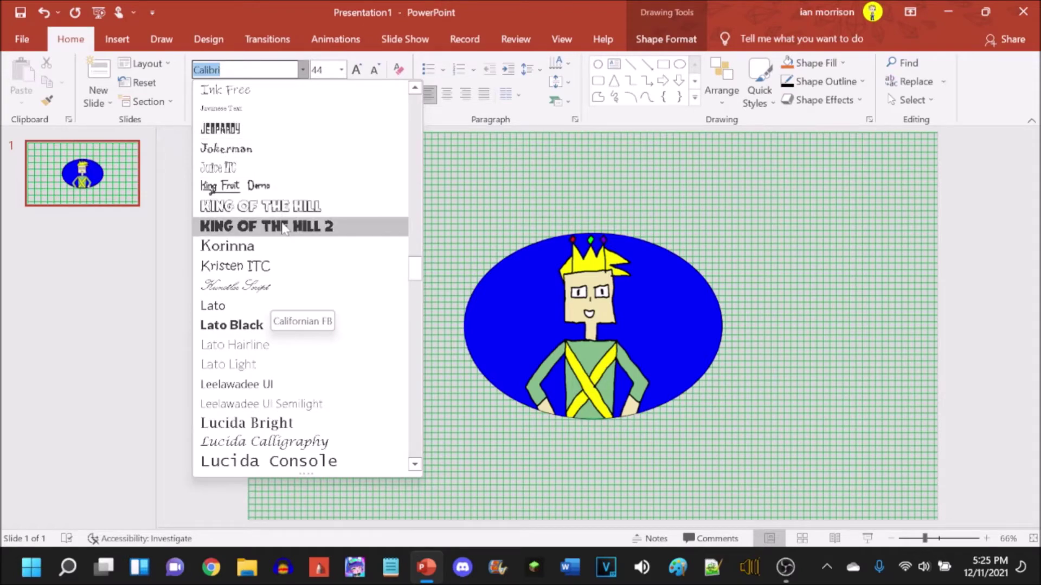
scroll(283, 228, down, 7)
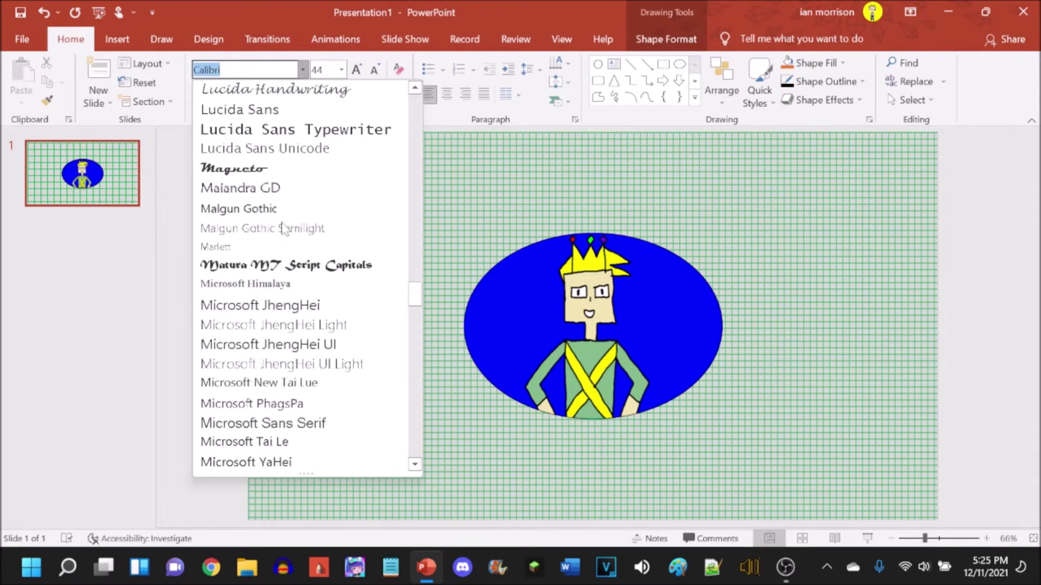
scroll(283, 228, down, 9)
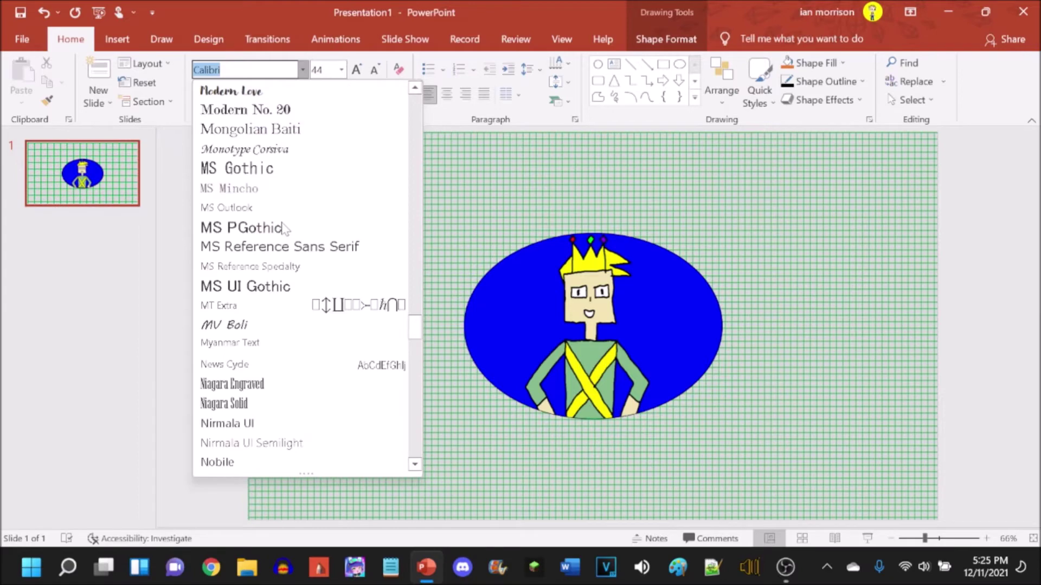
scroll(283, 228, down, 9)
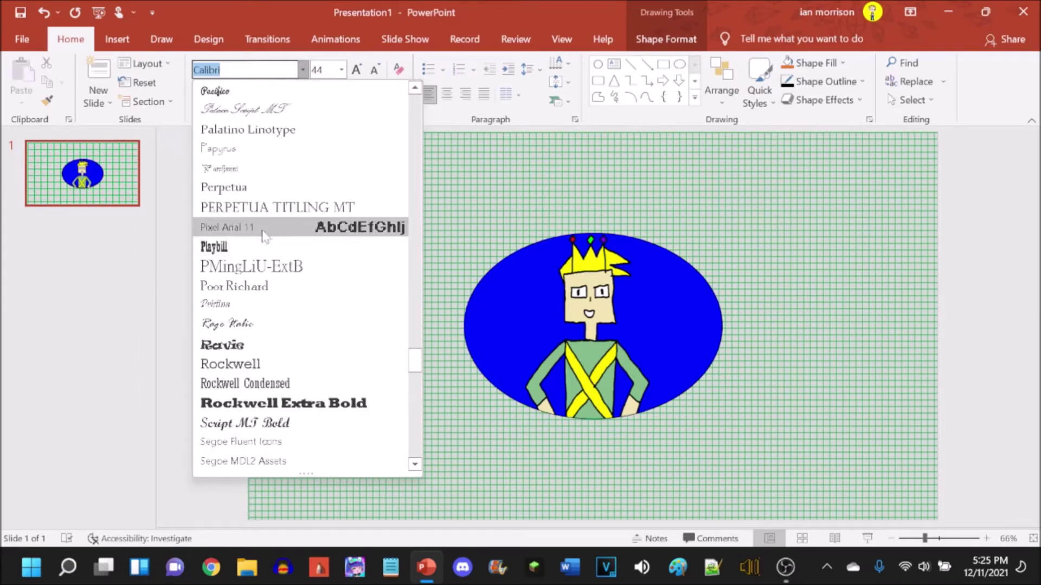
click(263, 233)
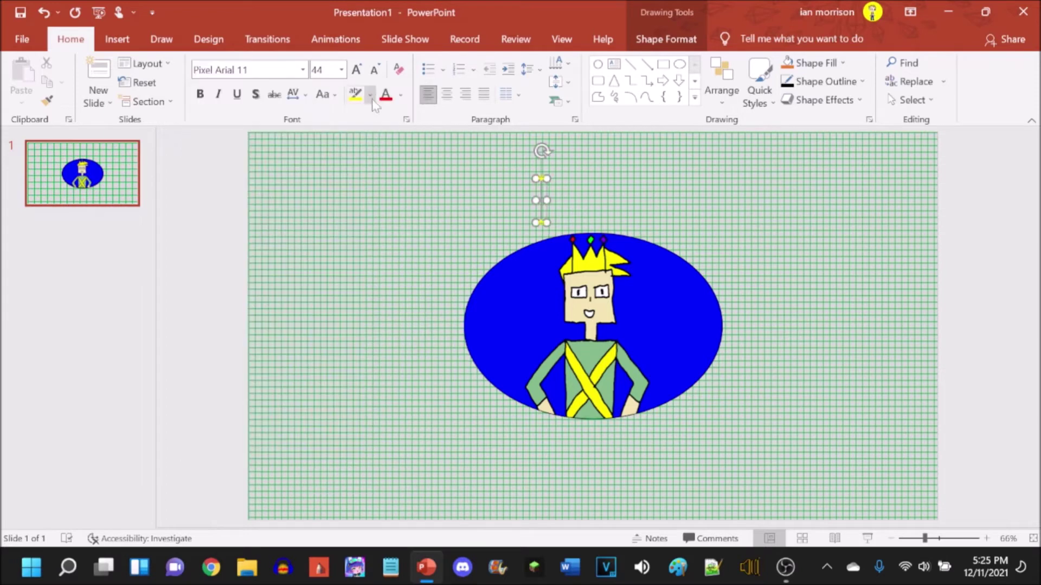
Set the text box's text fill to yellow
click(670, 39)
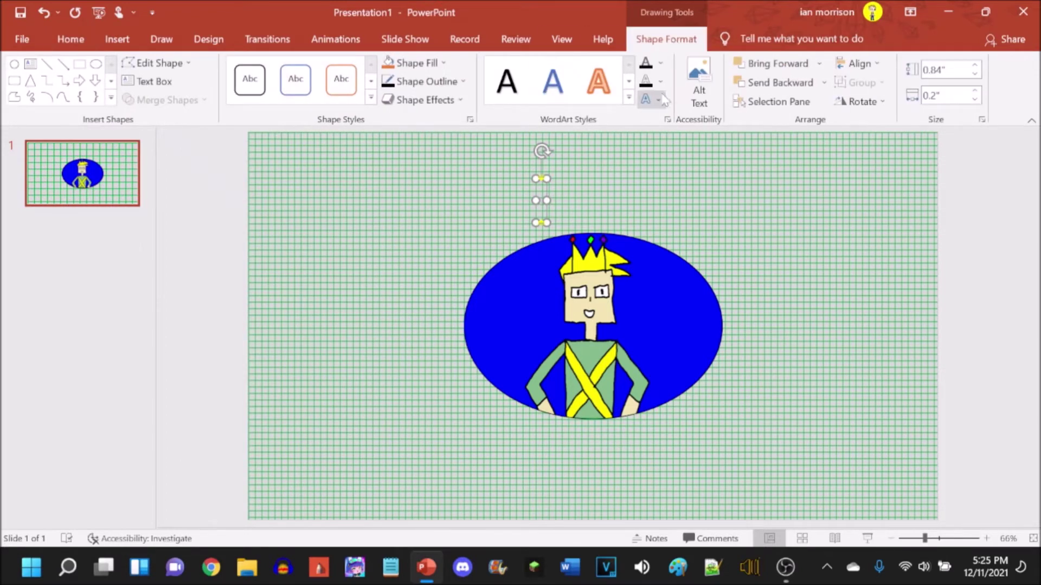
click(661, 81)
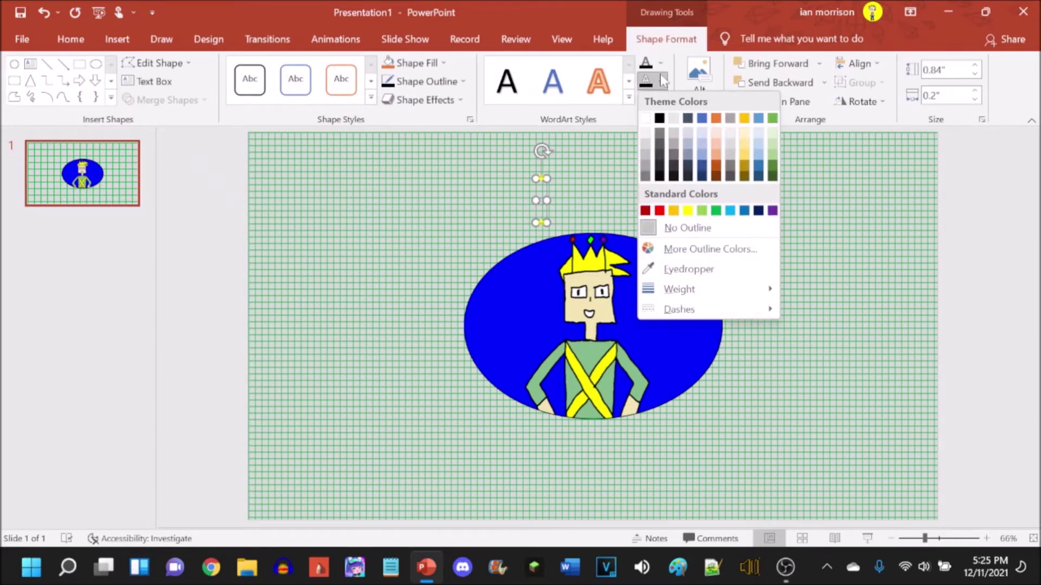
click(661, 63)
click(660, 62)
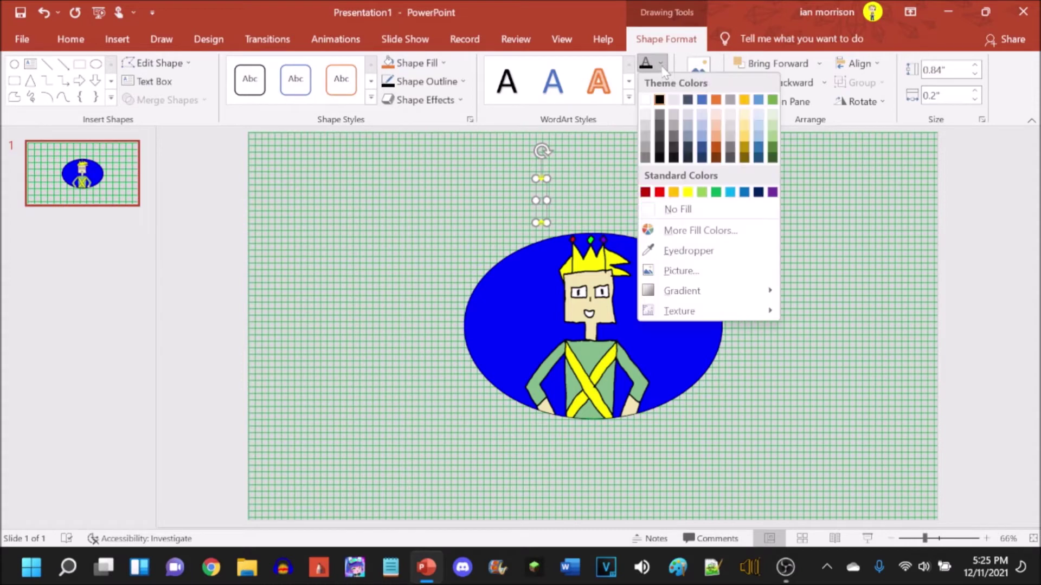
click(687, 193)
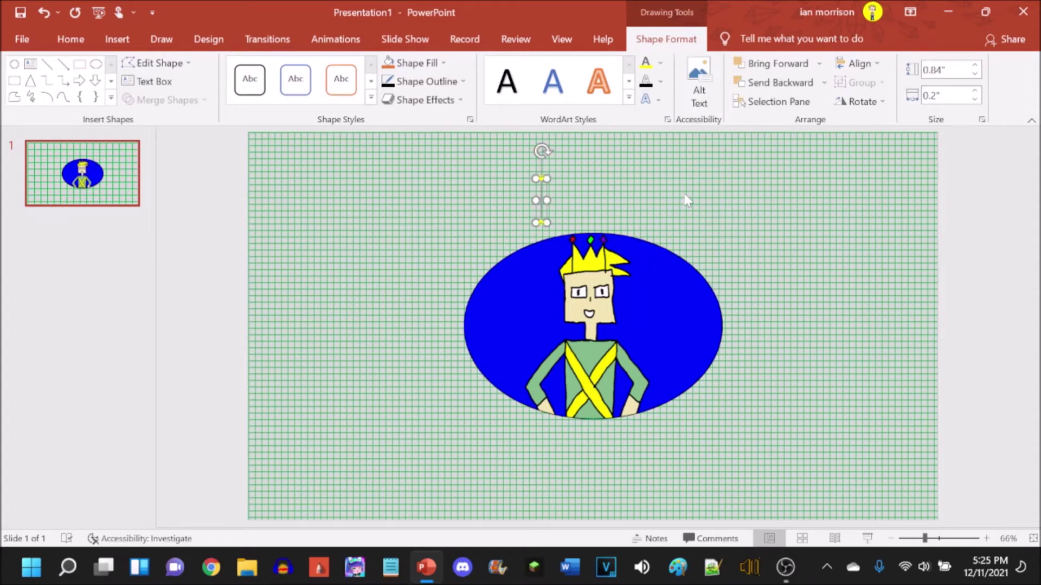
Type 'Crazy Crafter prime' and move it above the ellipse
text(Ca)
key(BackSpace)
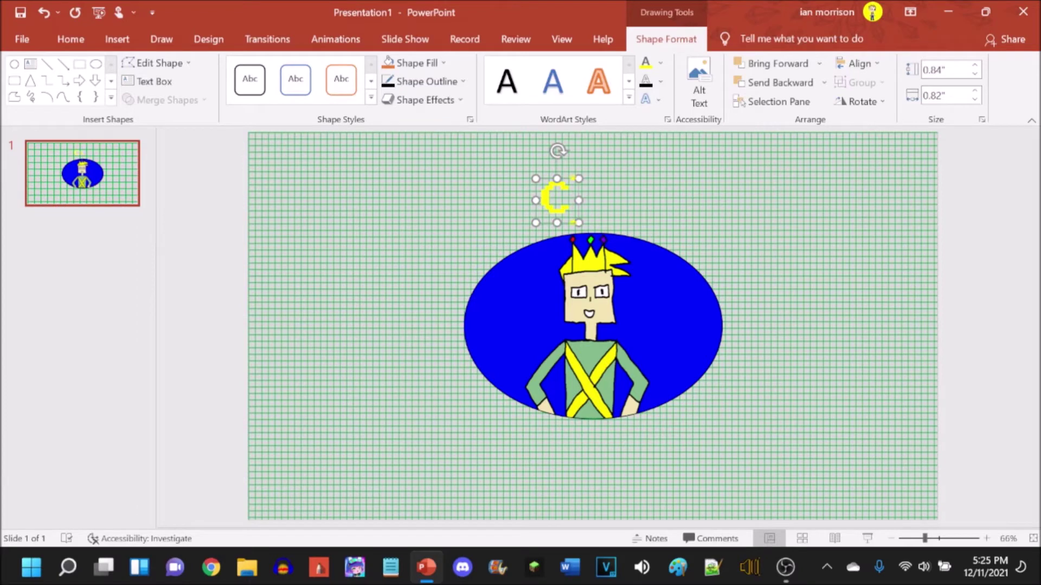
text(razy C)
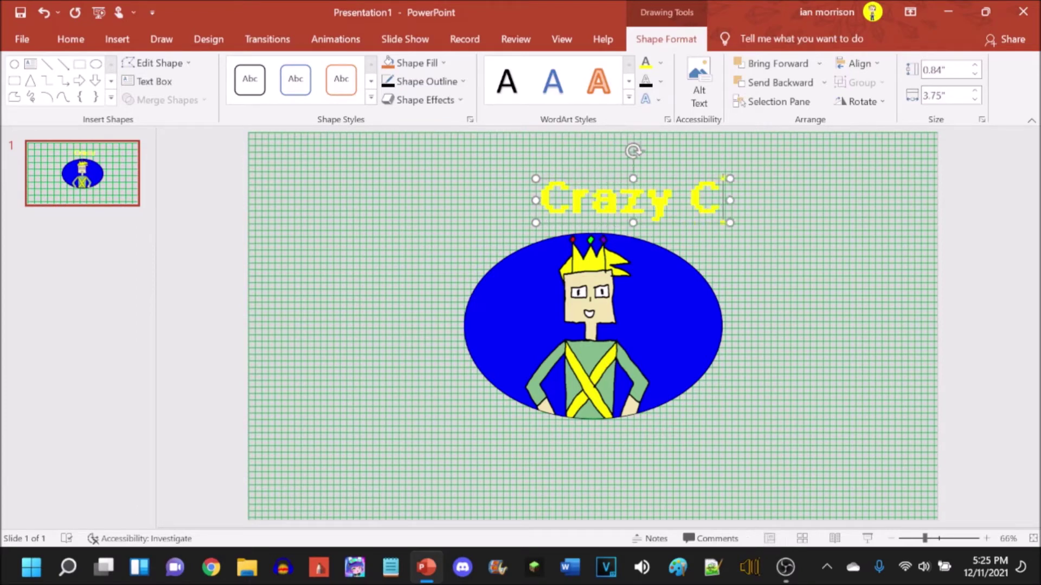
text(rafter)
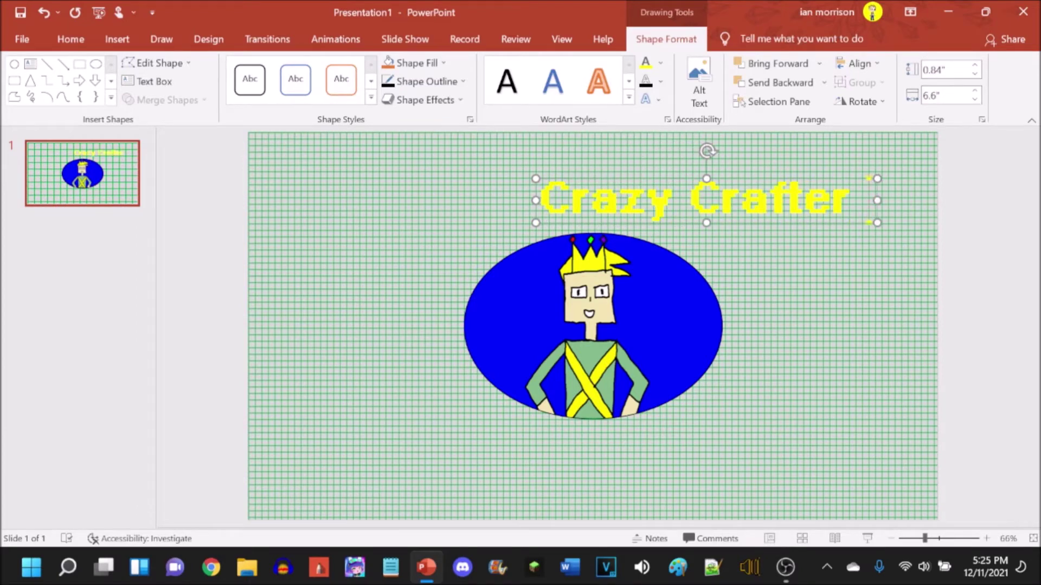
text( primm)
key(BackSpace)
text(e)
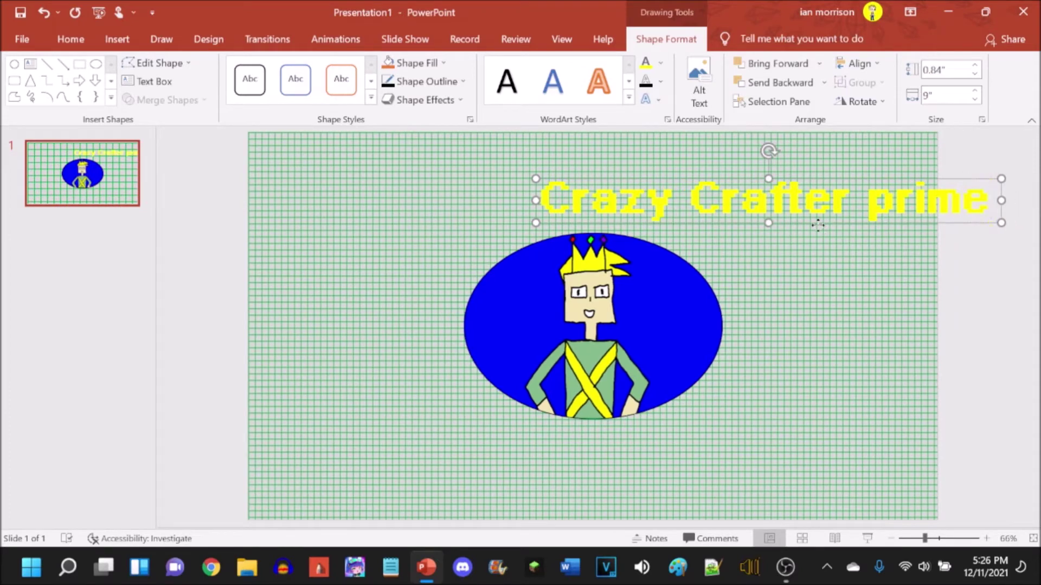
drag(817, 227, 644, 221)
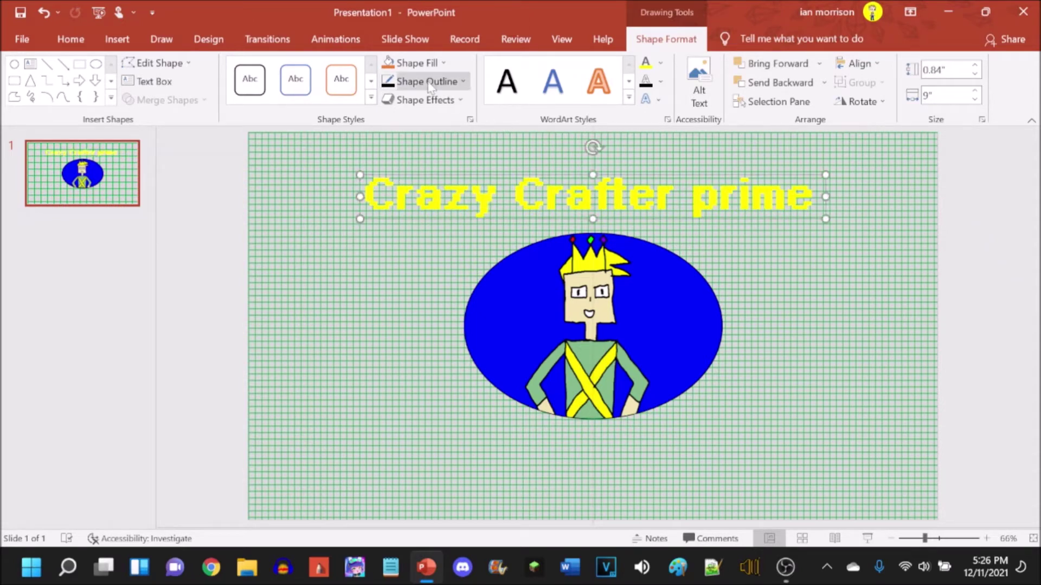
Apply a bevel text effect to the title
click(646, 102)
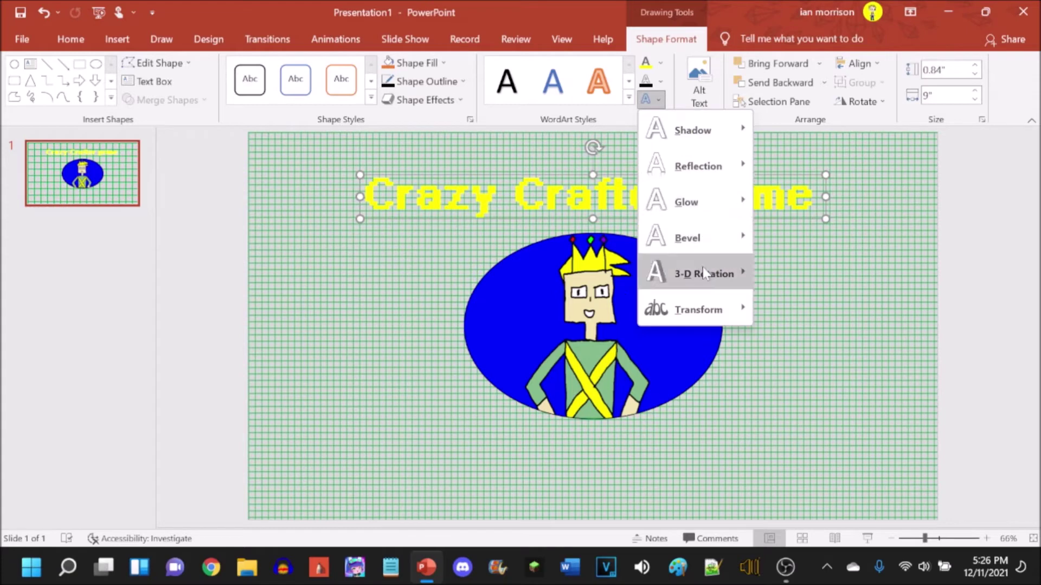
mouse_move(702, 267)
mouse_move(714, 242)
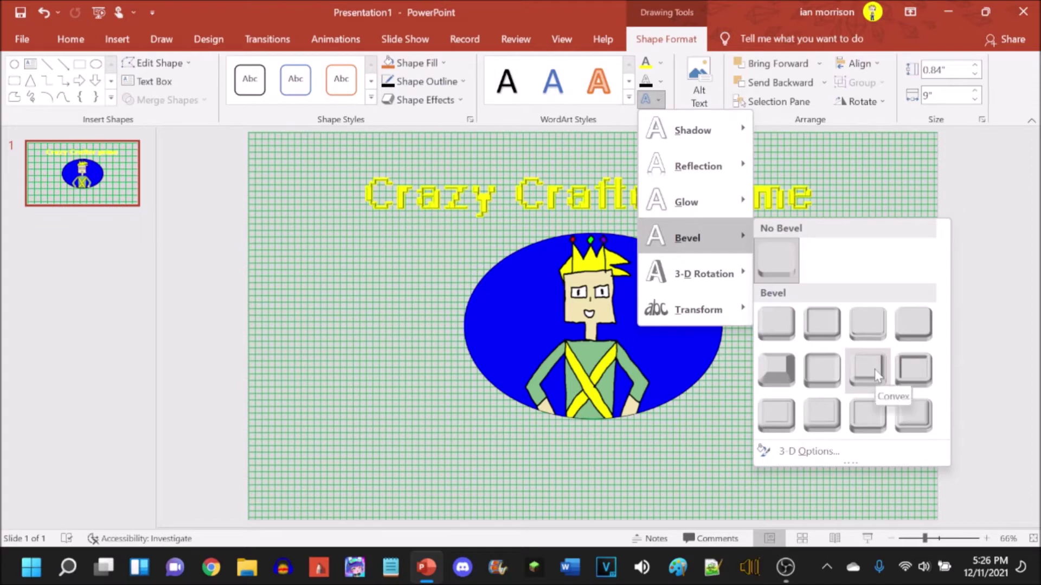
click(773, 320)
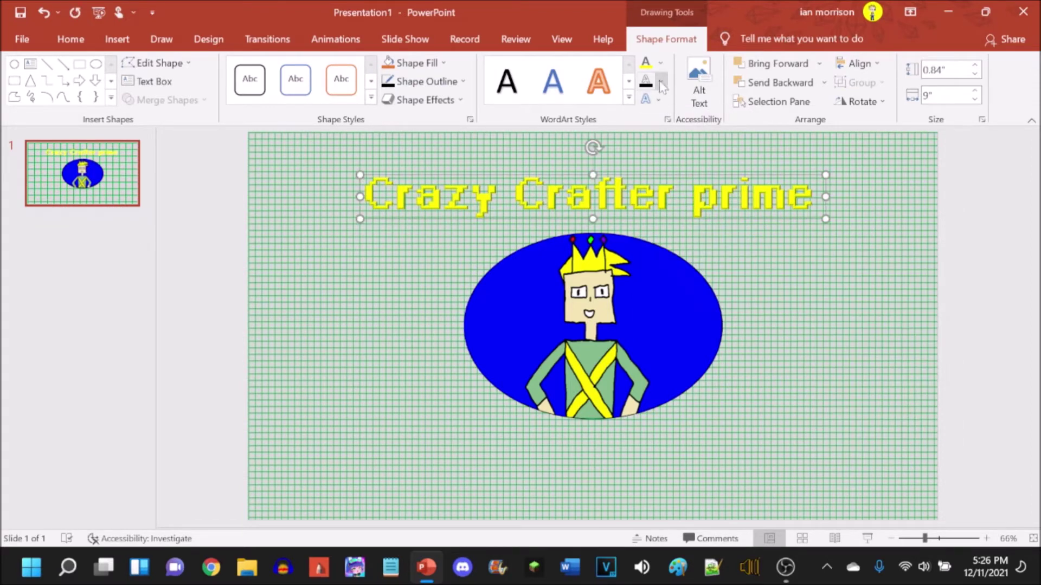
Change the title's text fill to gold
click(661, 67)
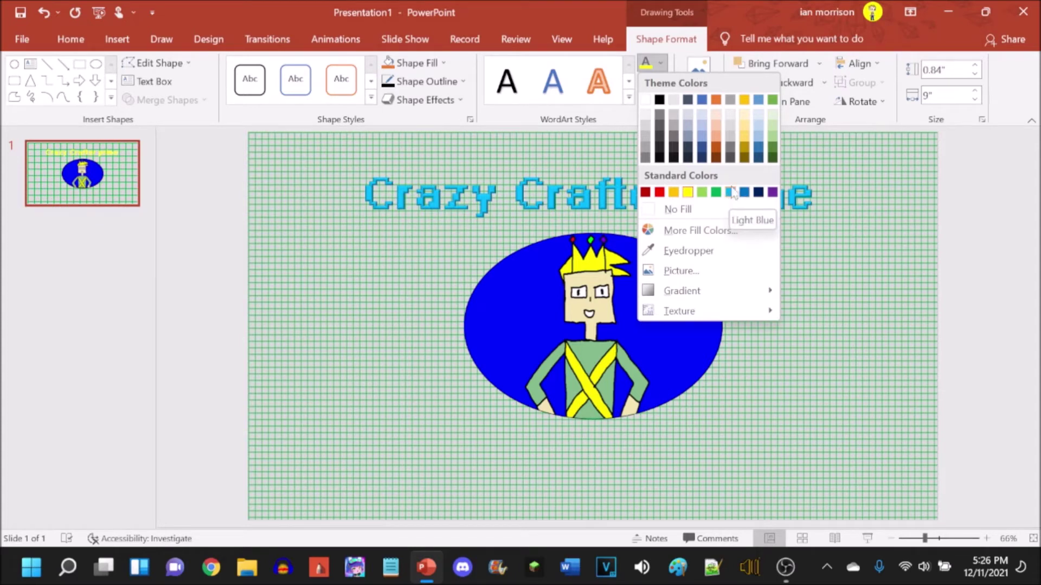
click(774, 141)
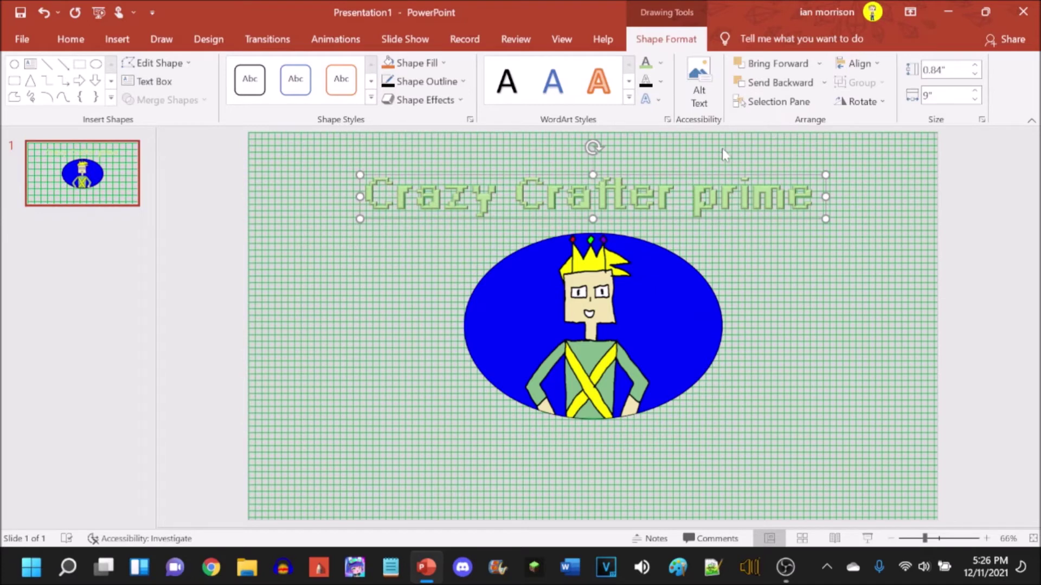
click(663, 63)
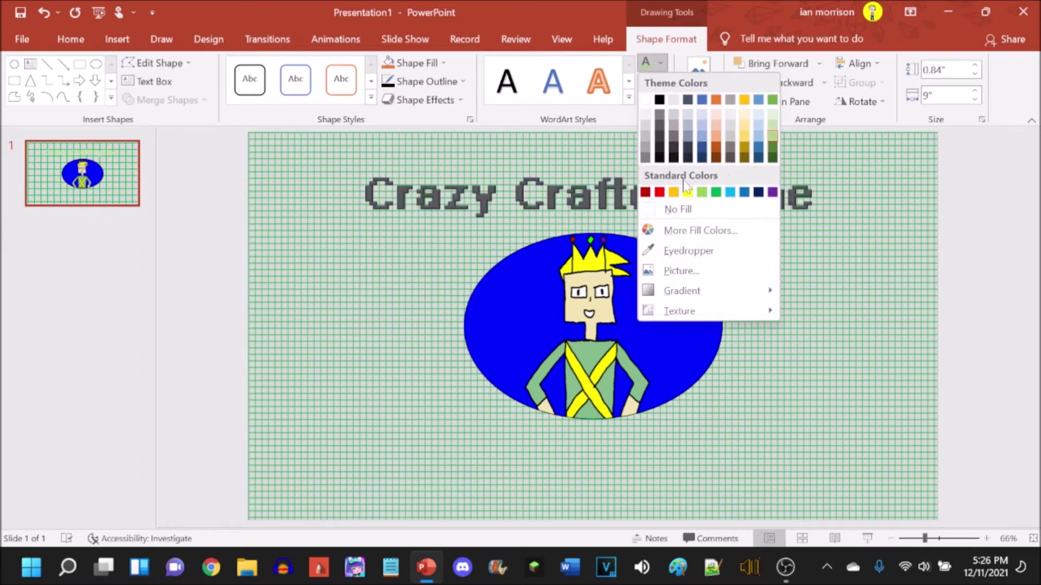
click(744, 99)
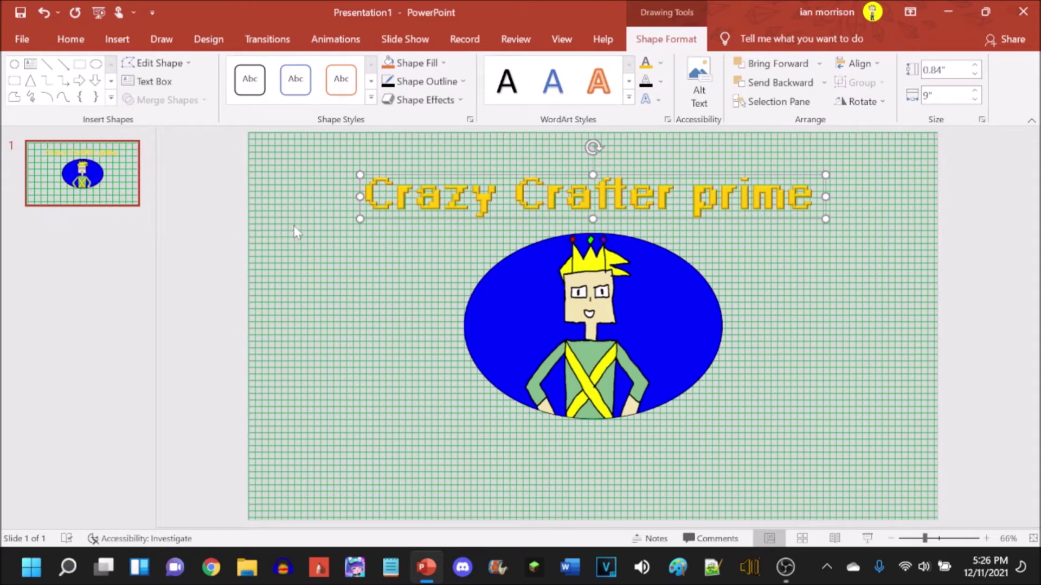
Paste a title copy below the ellipse, reworded to 'An NBN Corporation Company'
key(ctrl+v)
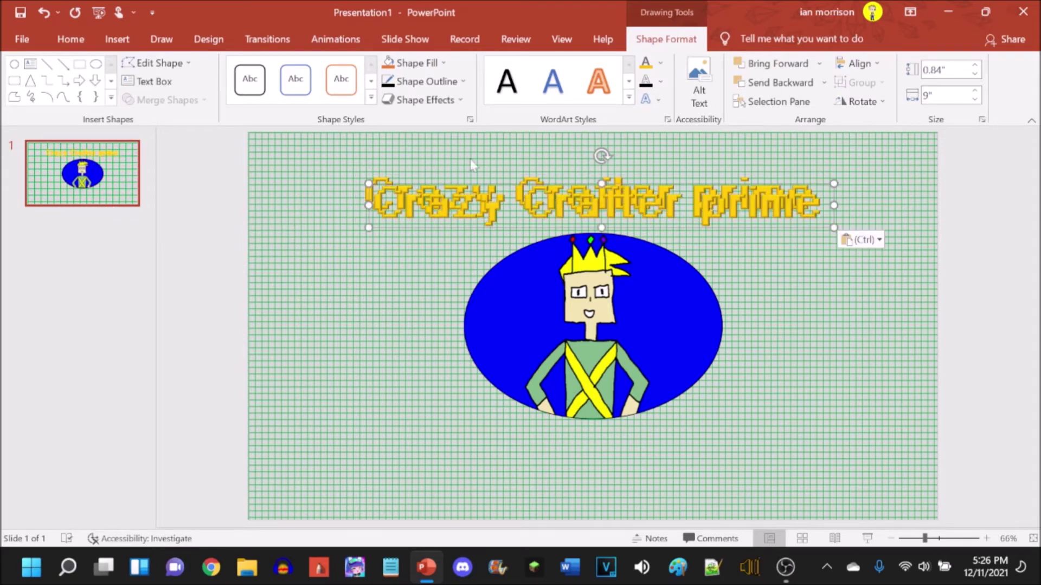
drag(727, 225, 735, 475)
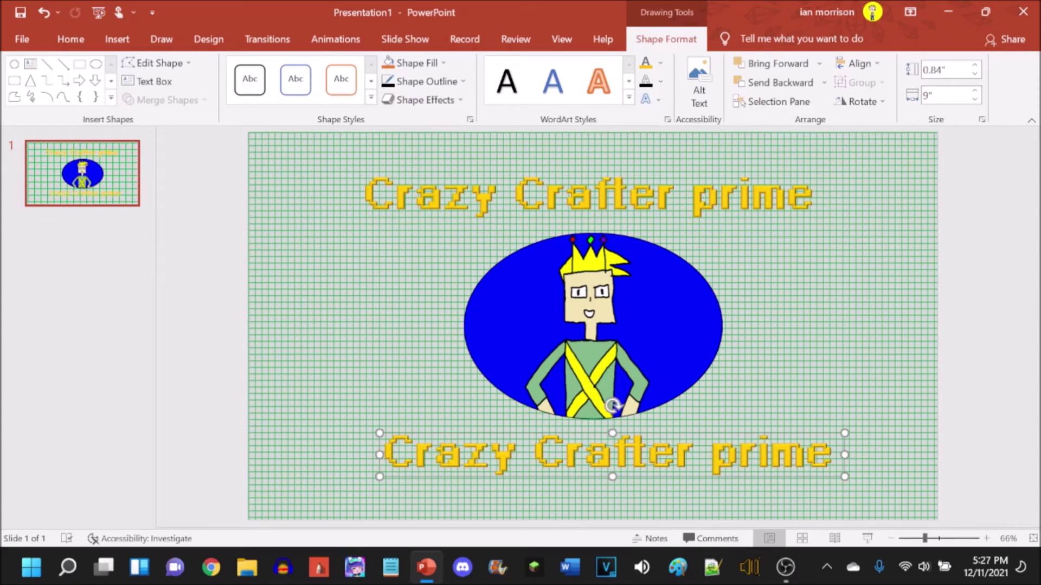
drag(838, 456, 402, 457)
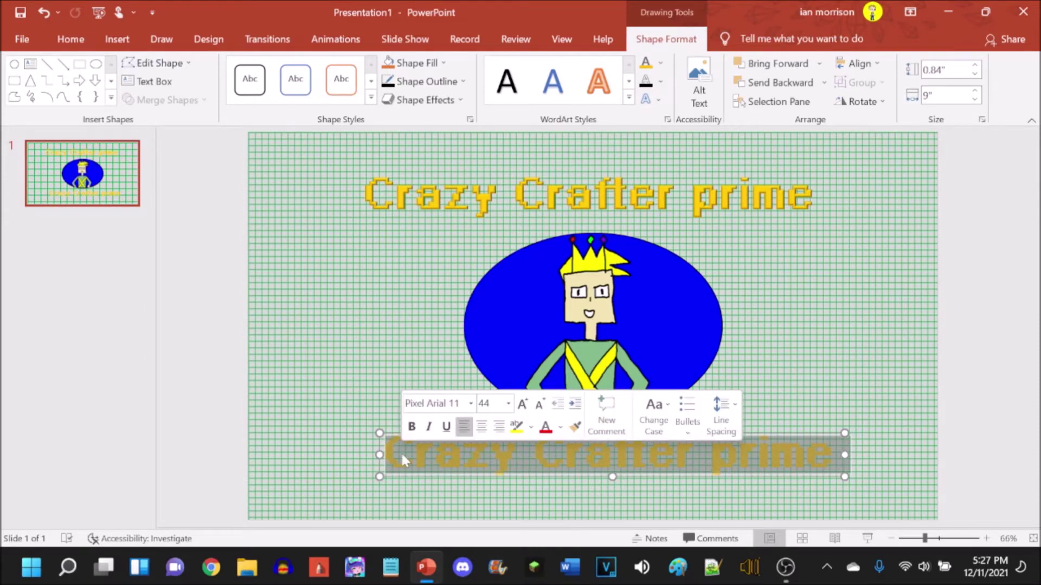
text(An)
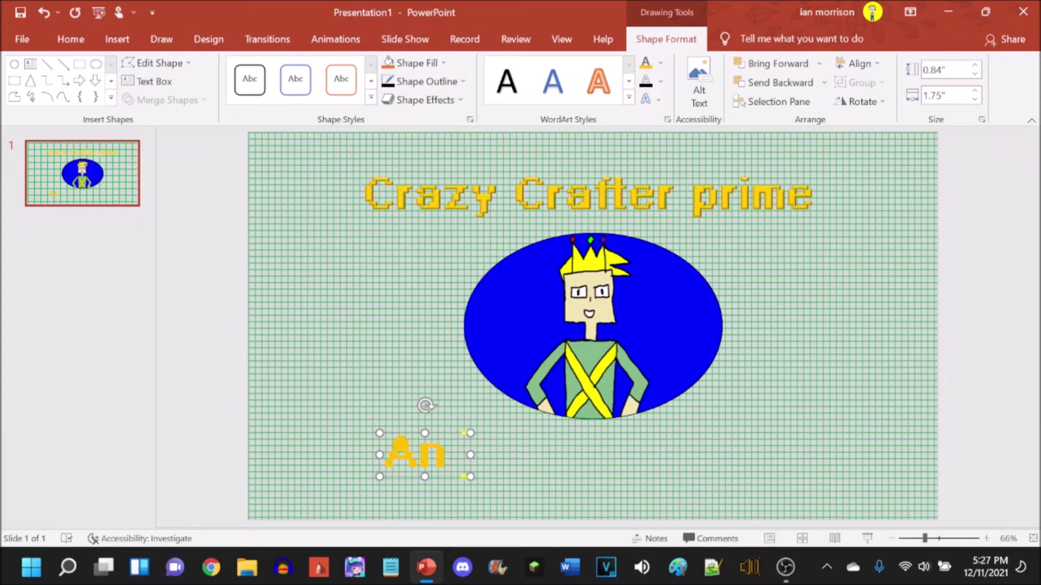
text( NBN)
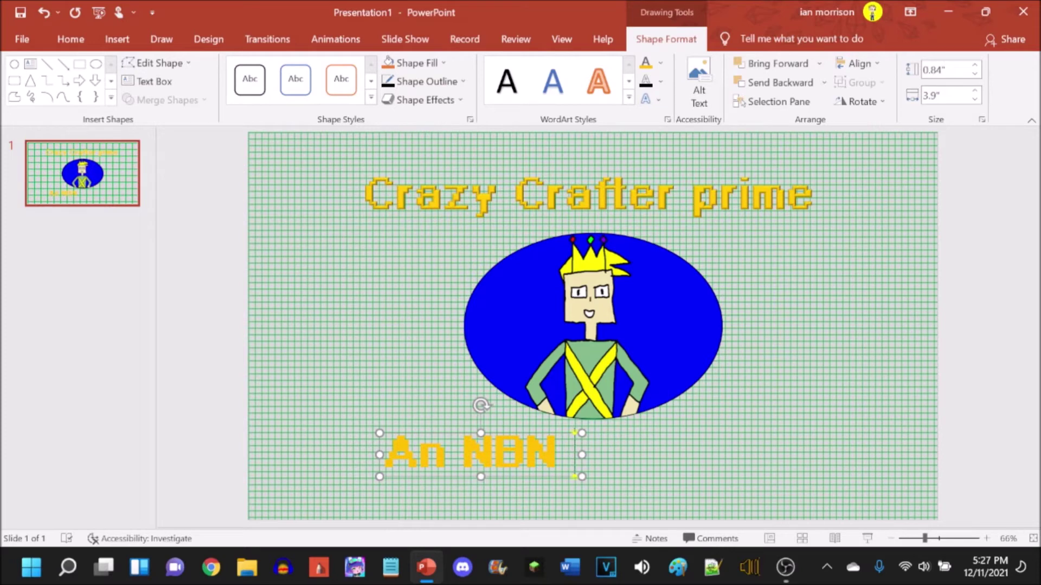
text( Corproa)
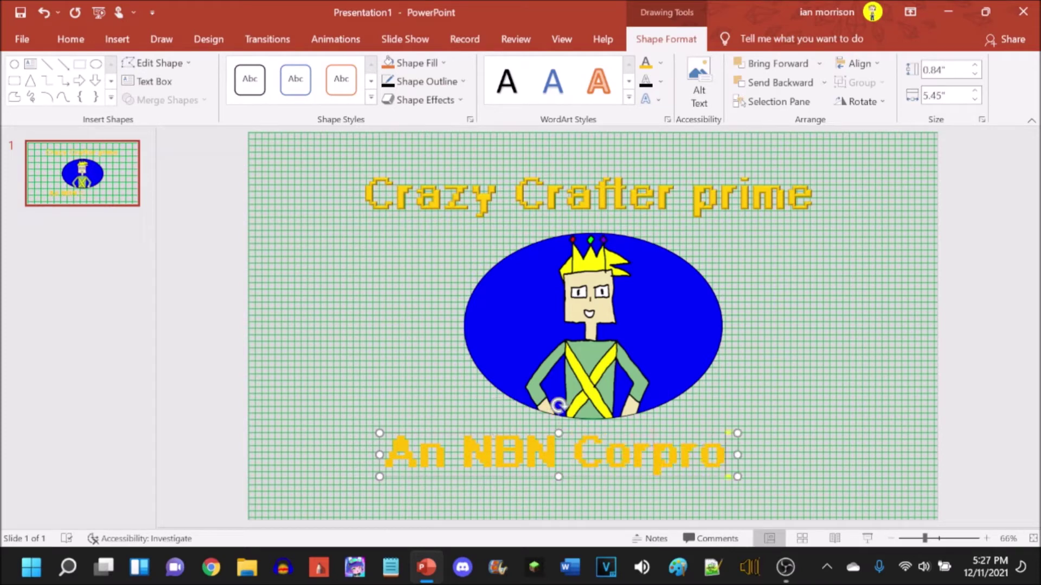
key(BackSpace)
key(BackSpace)
key(BackSpace)
text(or)
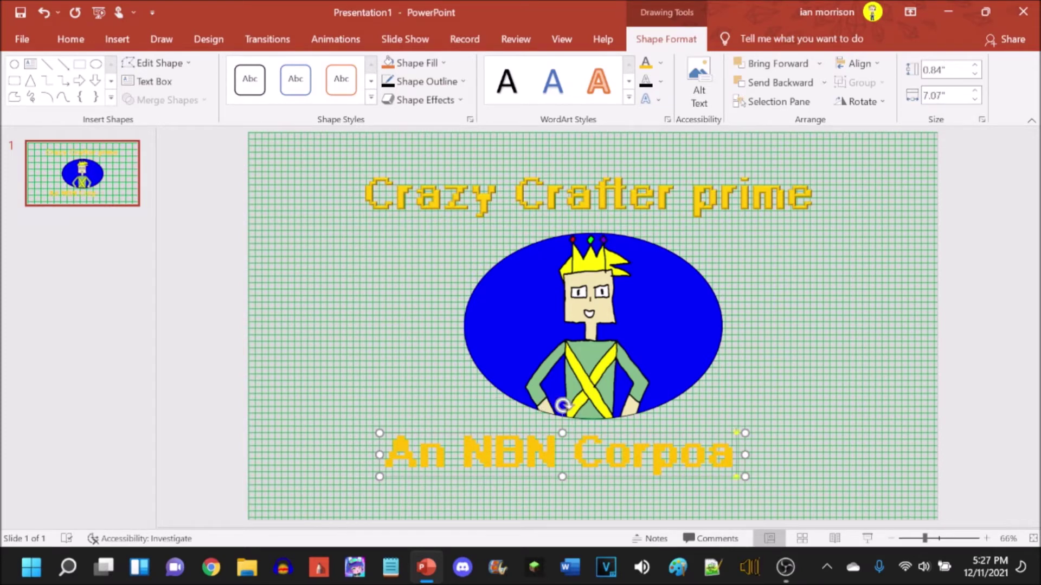
text(ation)
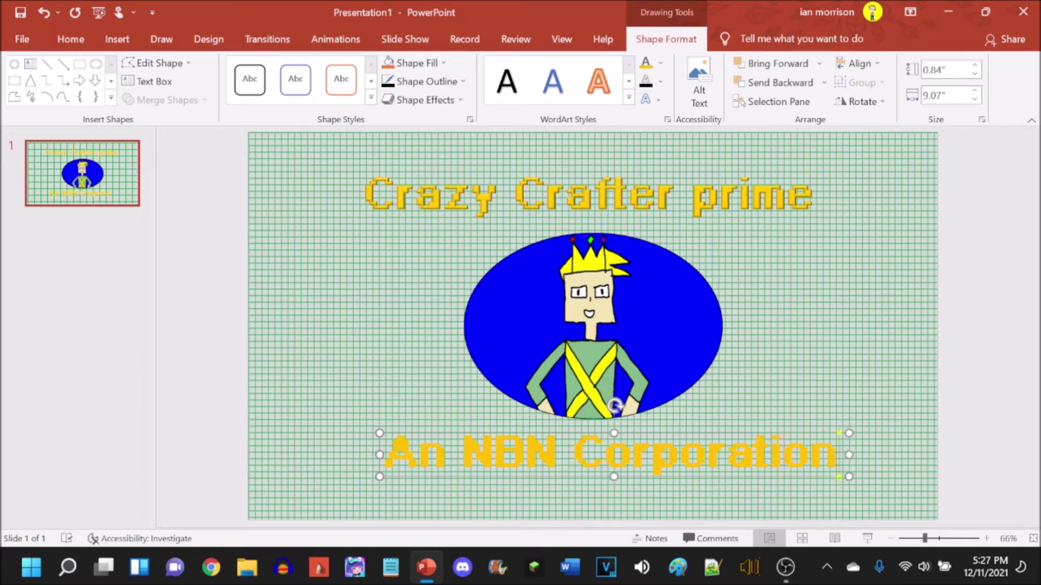
text( Company)
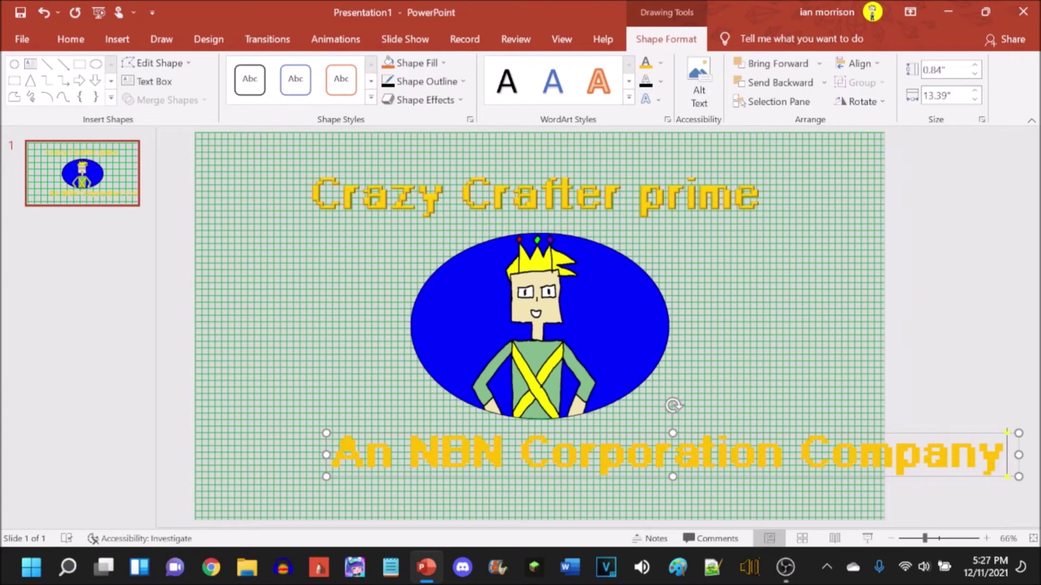
drag(752, 477, 636, 482)
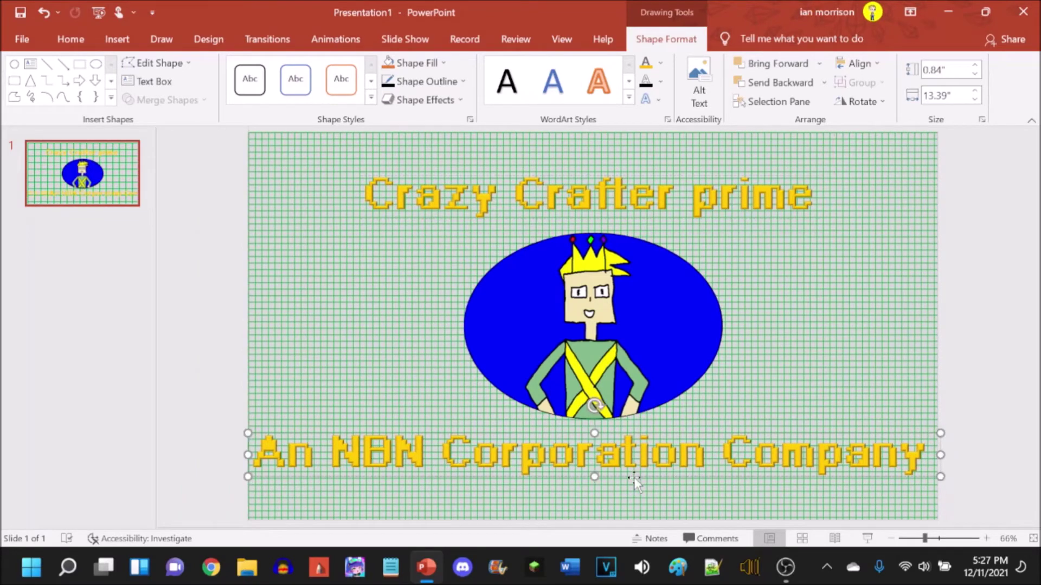
Shrink the 'An NBN Corporation Company' line to 40 pt, centre it, and move it lower on the slide
click(71, 39)
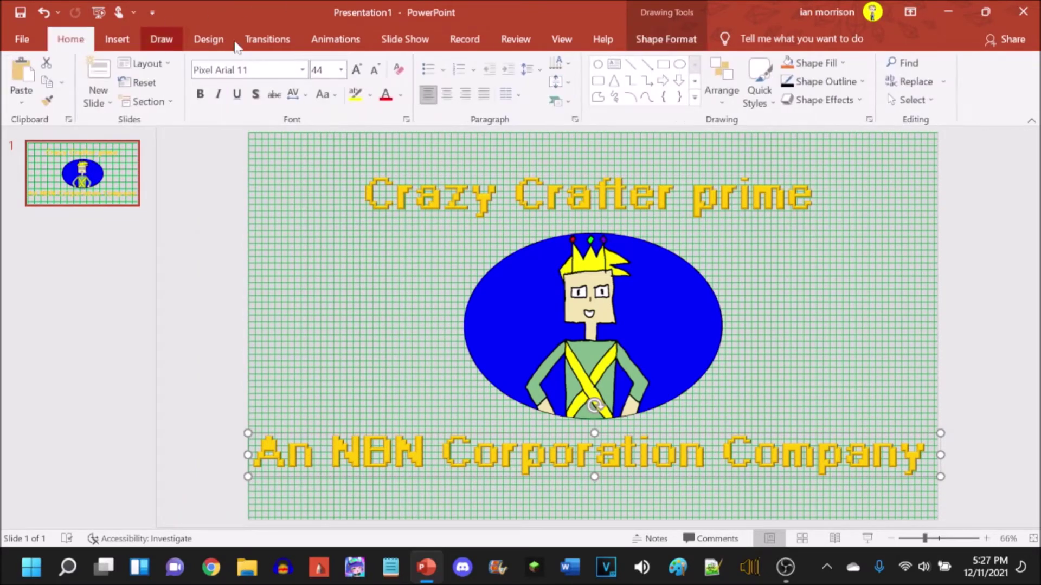
click(374, 70)
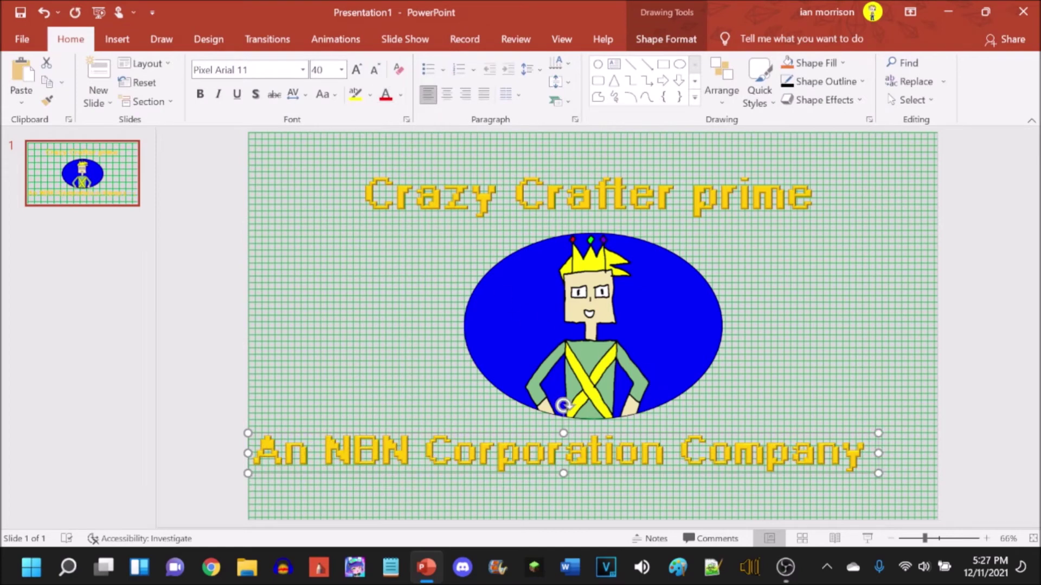
click(446, 94)
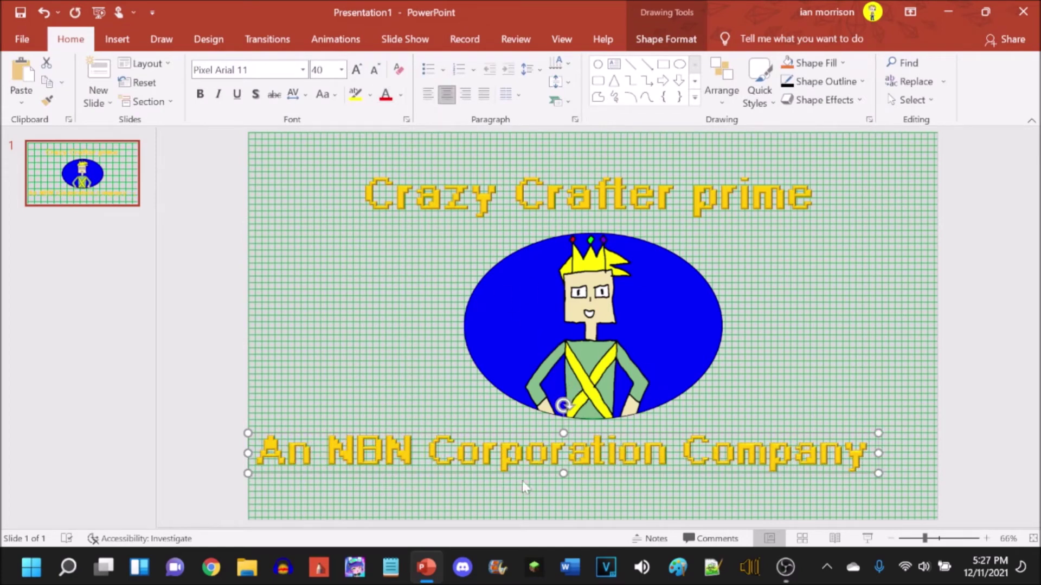
drag(545, 470, 559, 470)
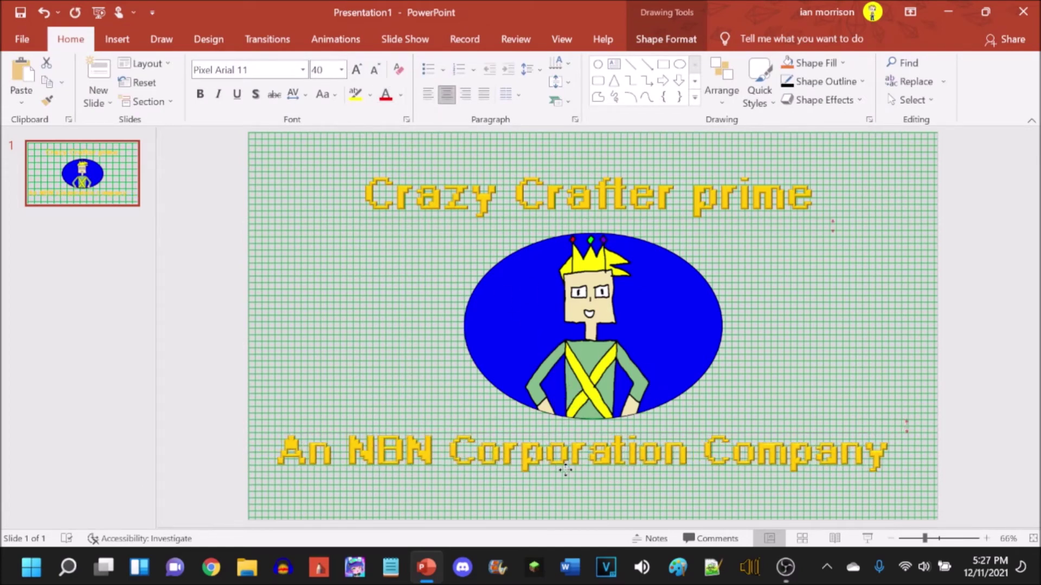
drag(566, 470, 575, 493)
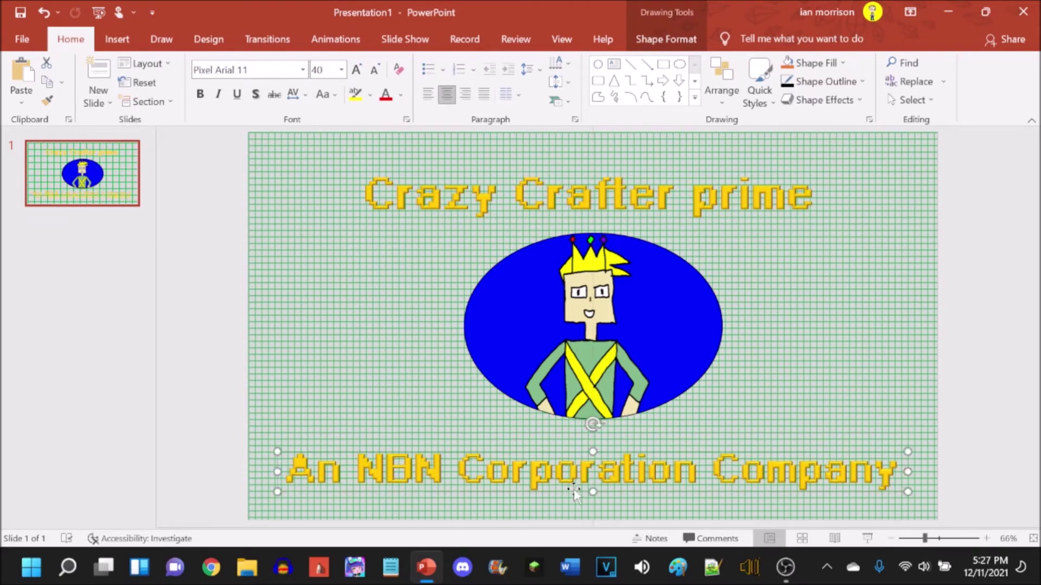
Select the oval character picture and bring up its animation options
click(814, 195)
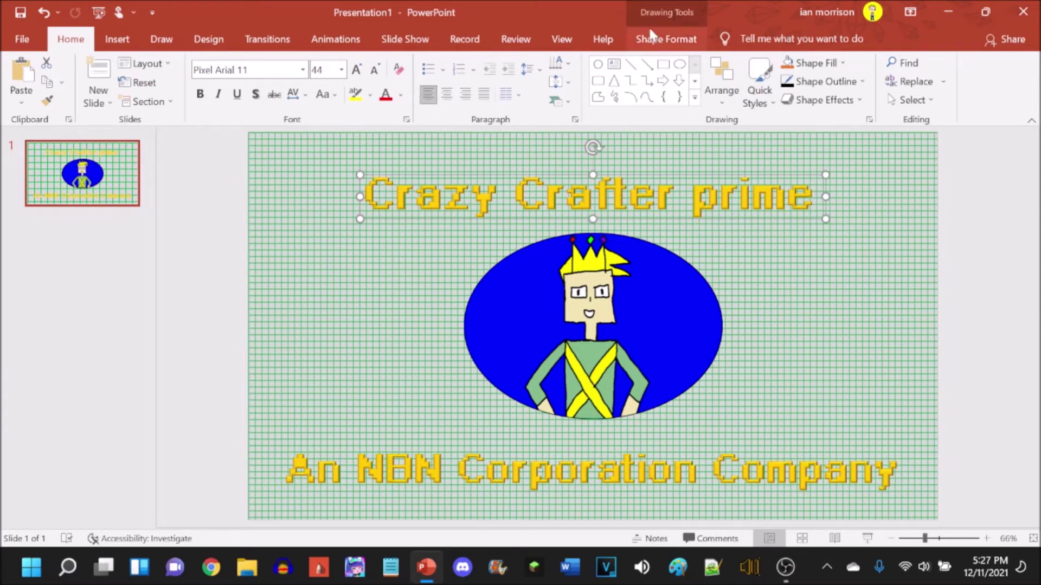
click(666, 39)
click(71, 39)
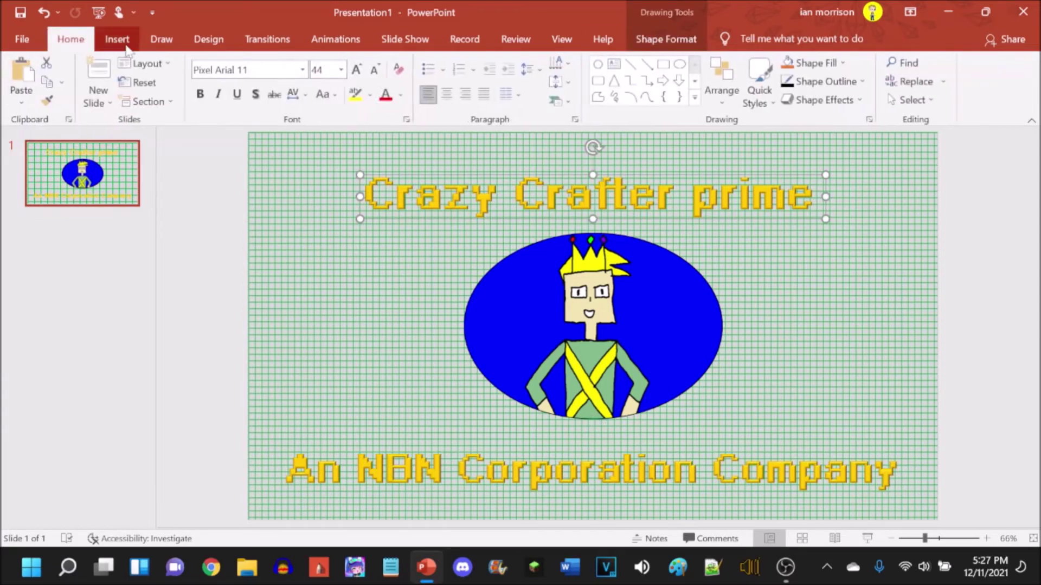
click(765, 305)
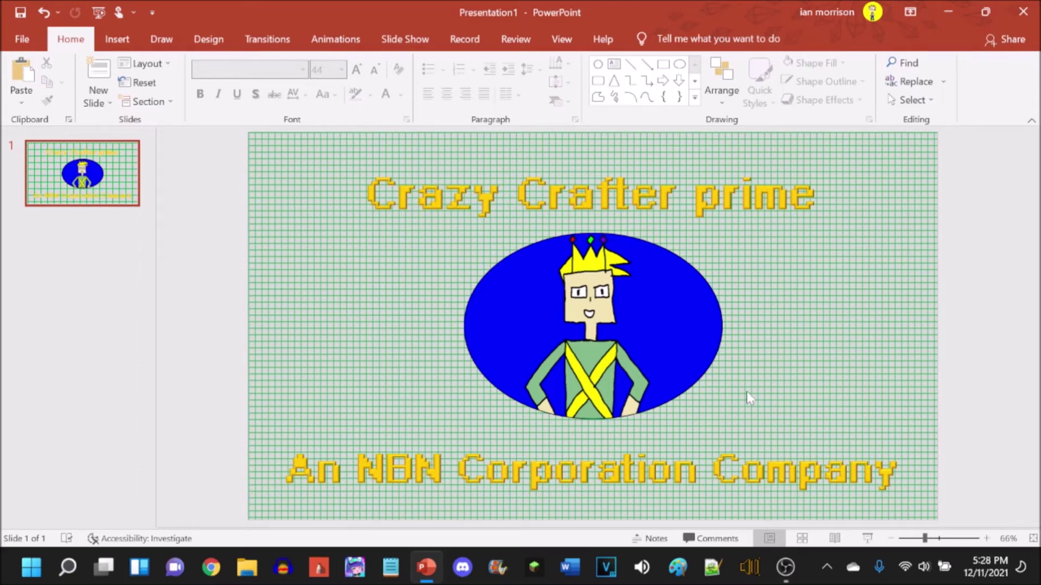
click(446, 195)
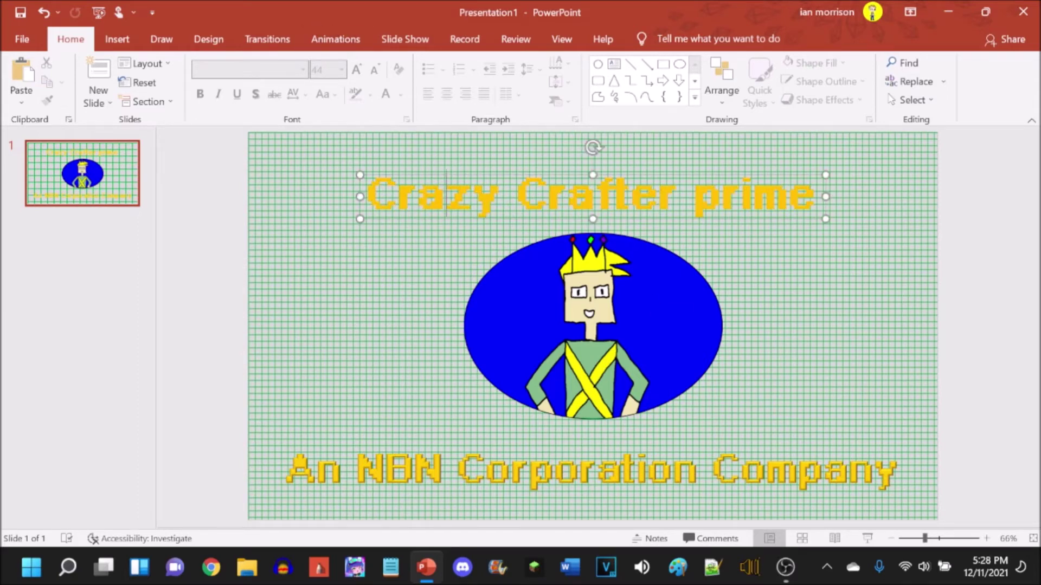
click(494, 169)
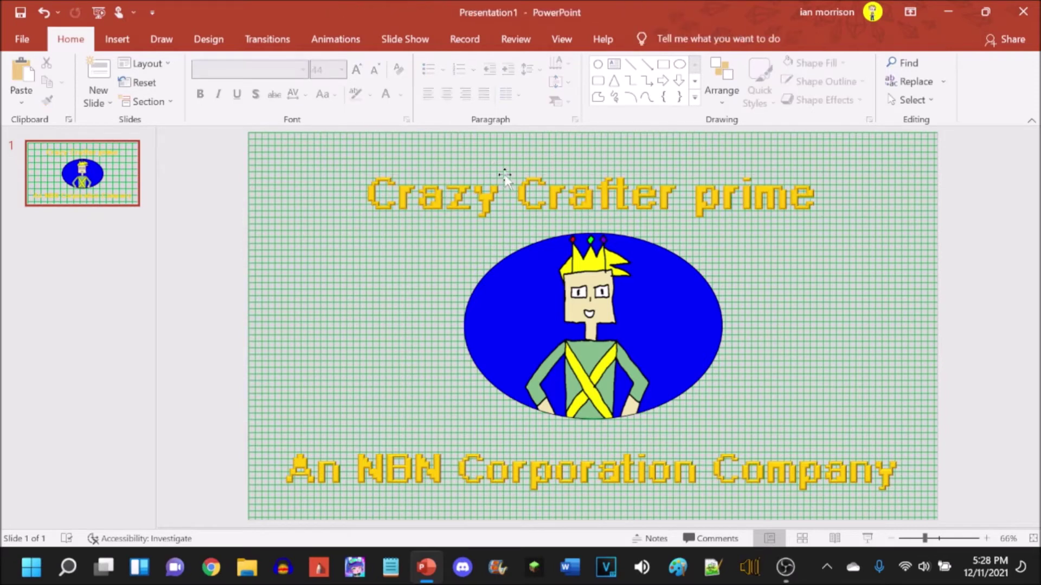
click(499, 182)
click(566, 301)
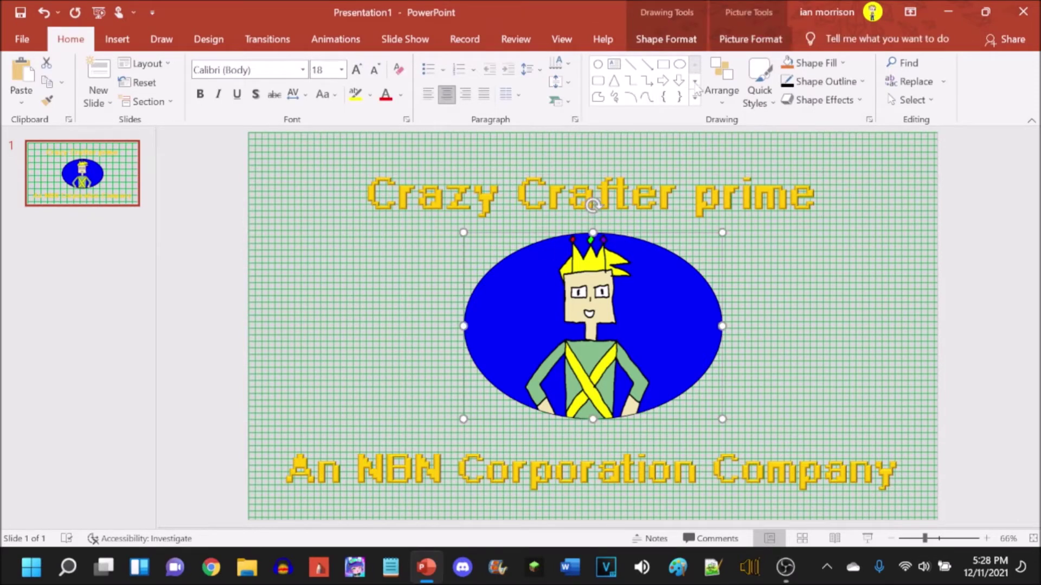
click(352, 43)
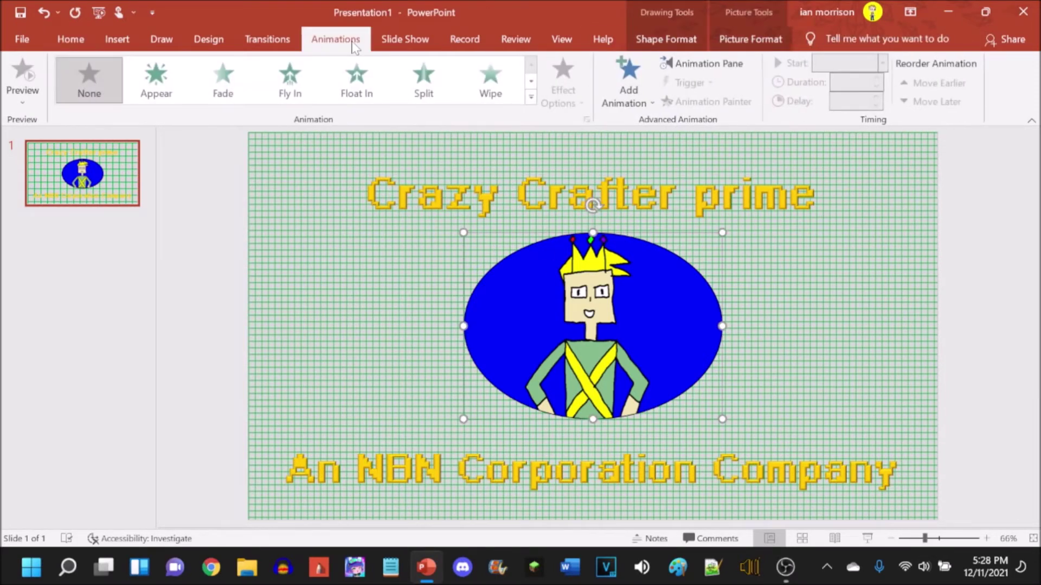
Apply a Swivel entrance to the character picture and raise its duration to 07.00
click(531, 83)
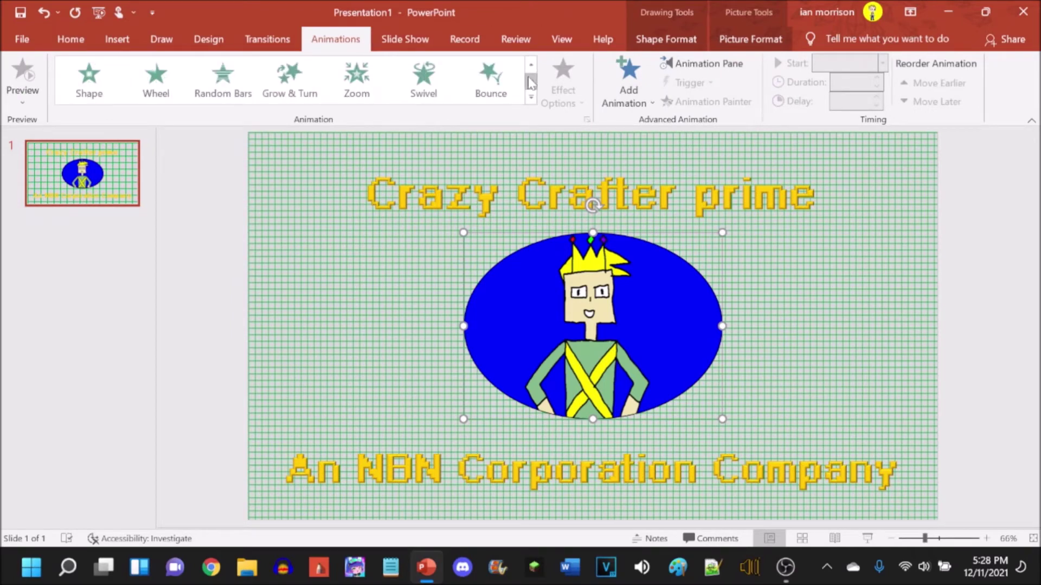
click(396, 82)
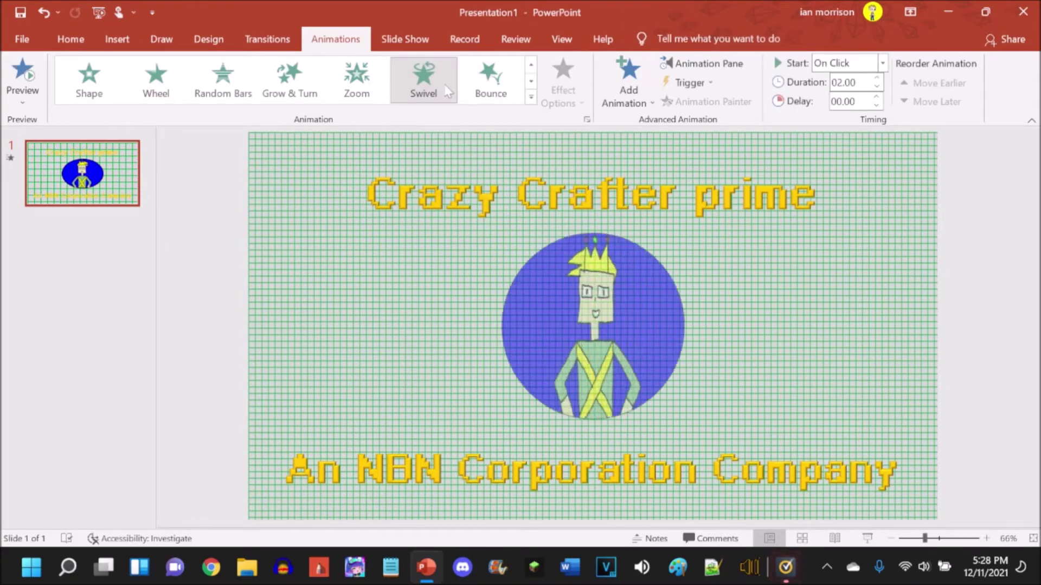
click(877, 78)
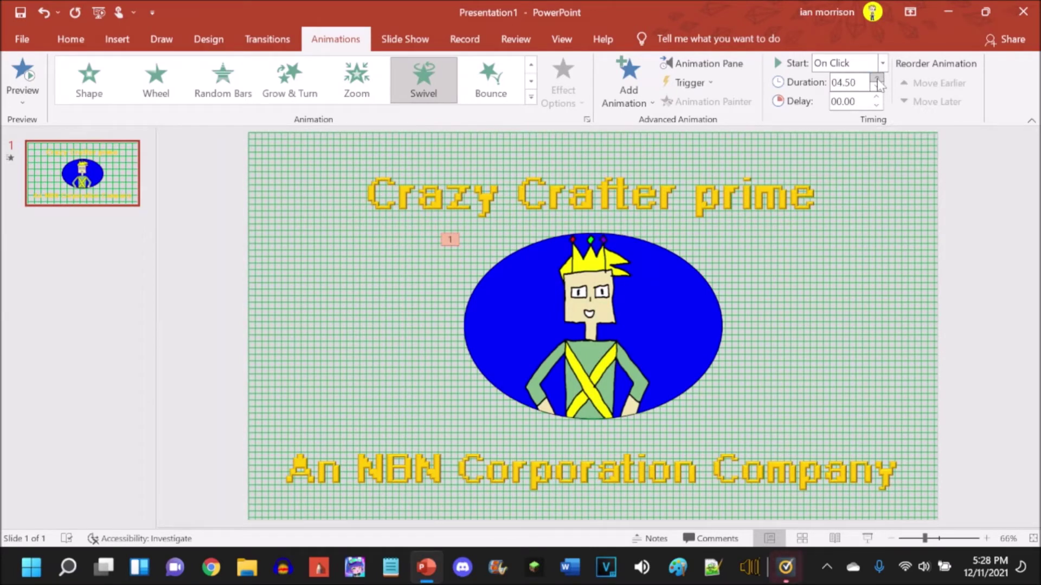
click(877, 78)
click(877, 78)
click(876, 79)
Give the 'Crazy Crafter prime' title a Grow & Turn entrance animation
click(690, 178)
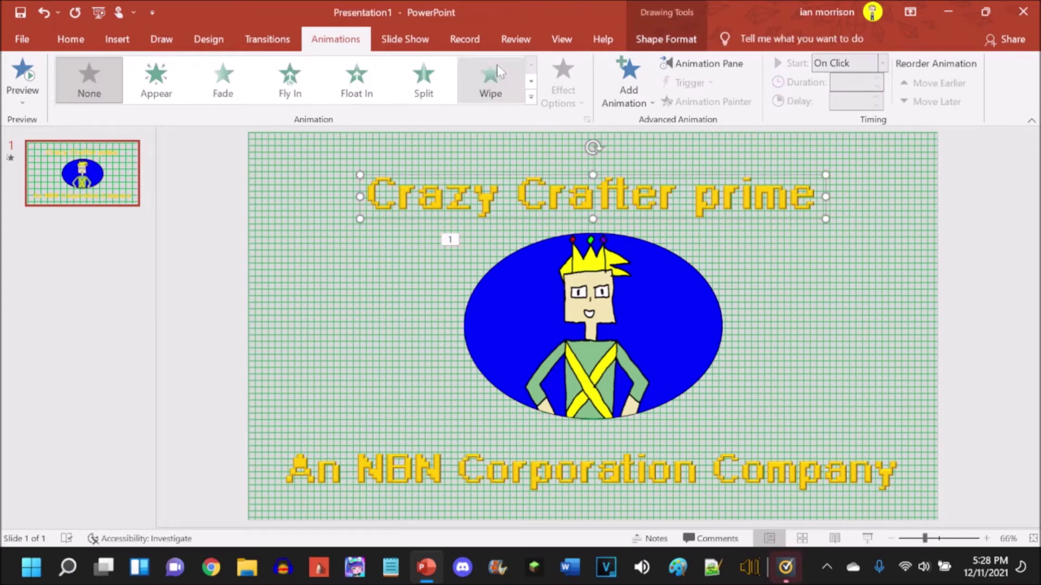
click(531, 81)
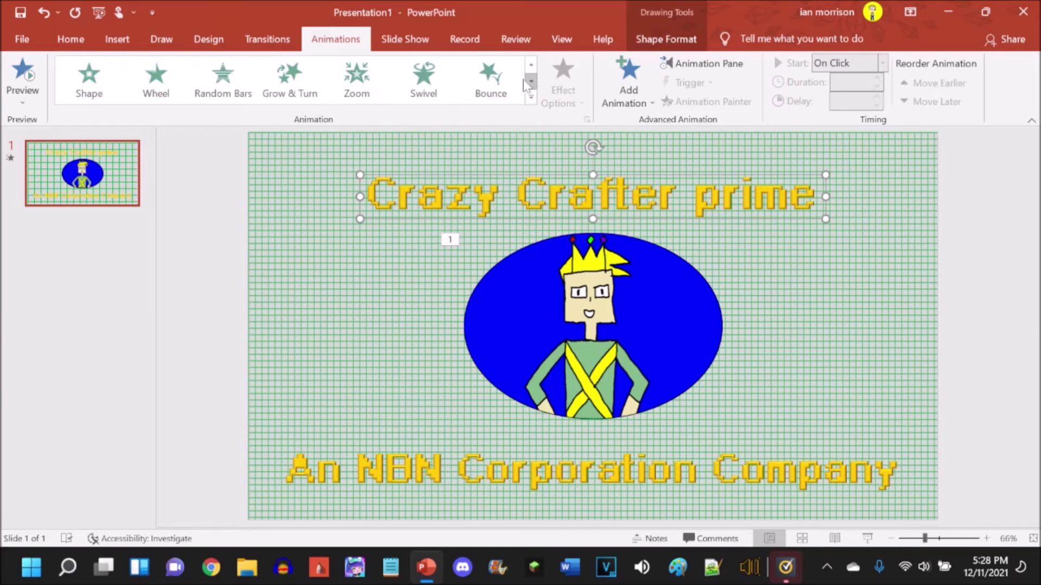
click(491, 81)
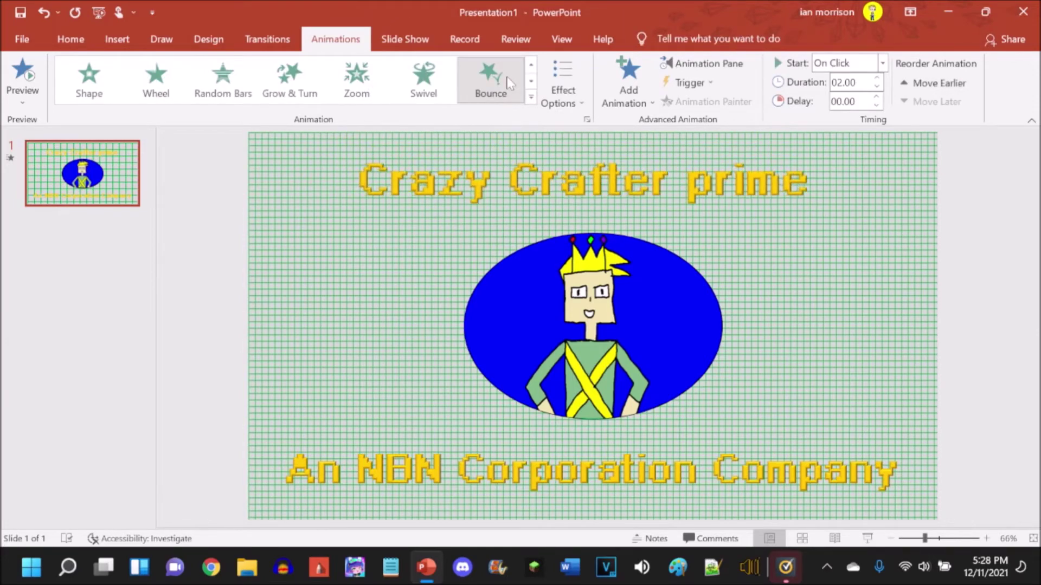
click(288, 87)
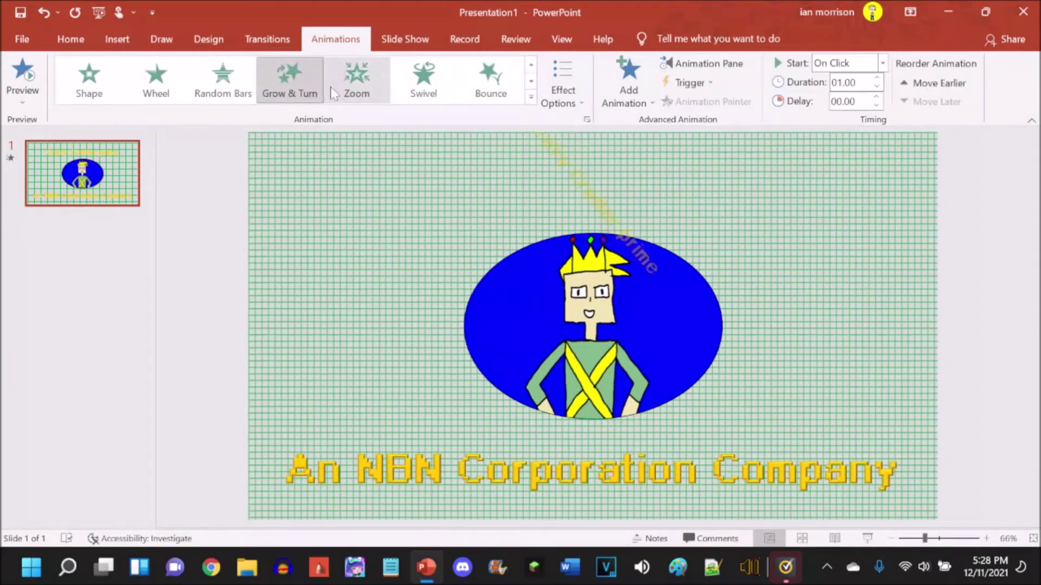
Set the title's animation to start After Previous with a 7.75-second duration
click(876, 79)
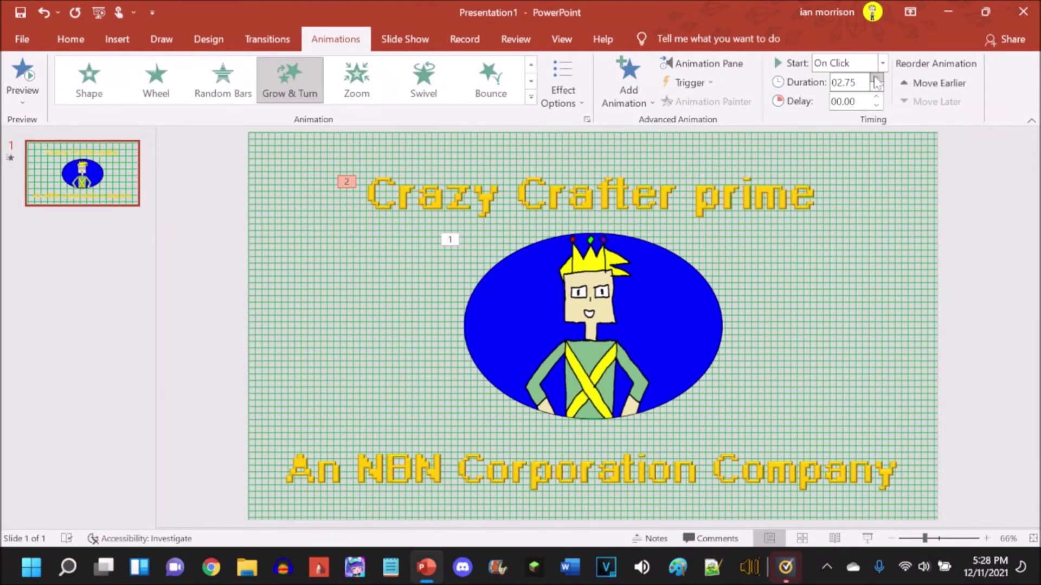
click(877, 78)
click(883, 63)
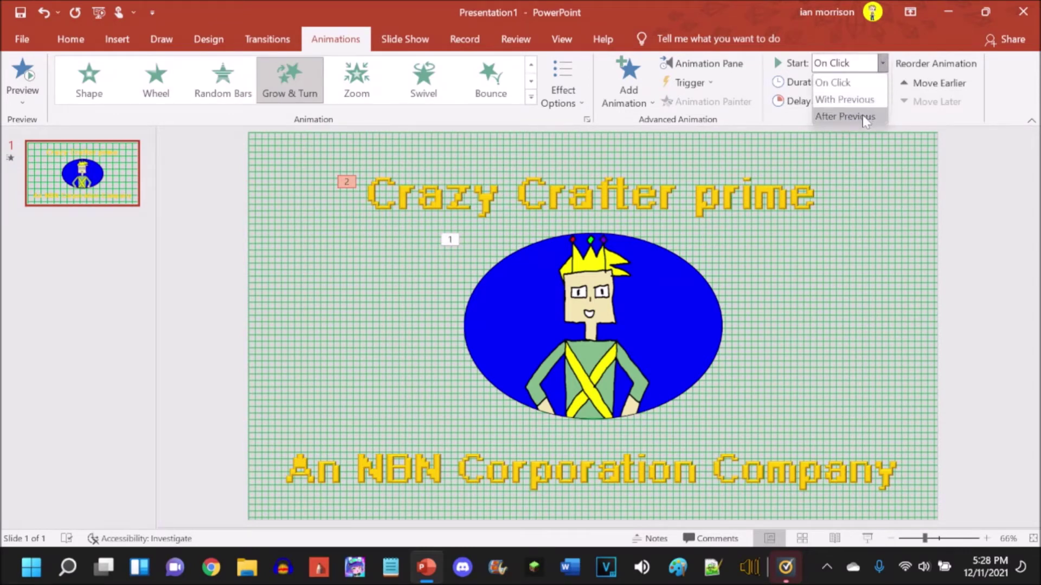
click(866, 117)
click(876, 79)
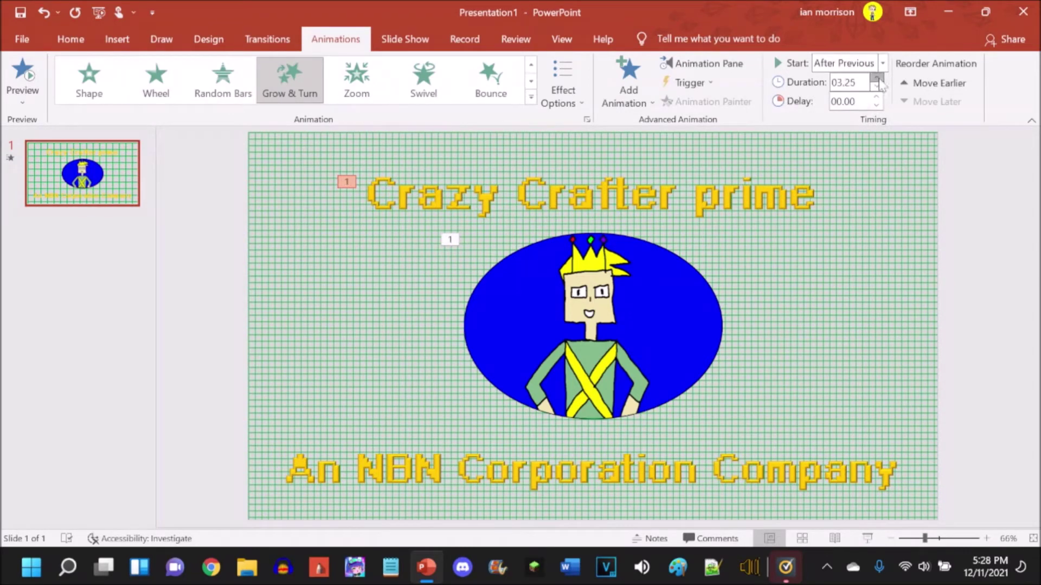
mouse_move(877, 79)
mouse_down()
mouse_move(876, 92)
mouse_move(879, 82)
mouse_up()
click(708, 455)
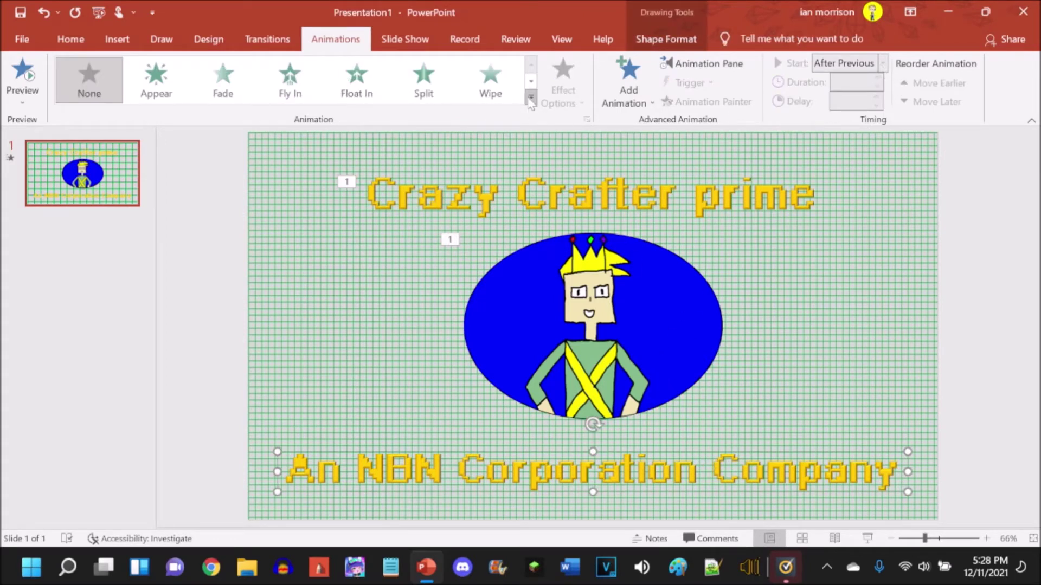
Give the company line a Grow & Turn entrance starting After Previous
click(531, 82)
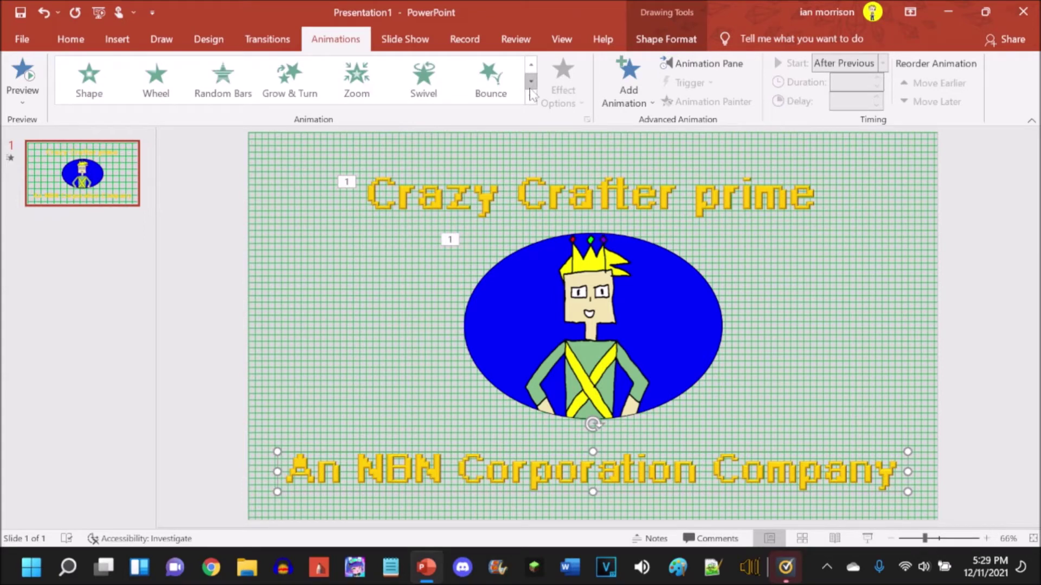
click(530, 86)
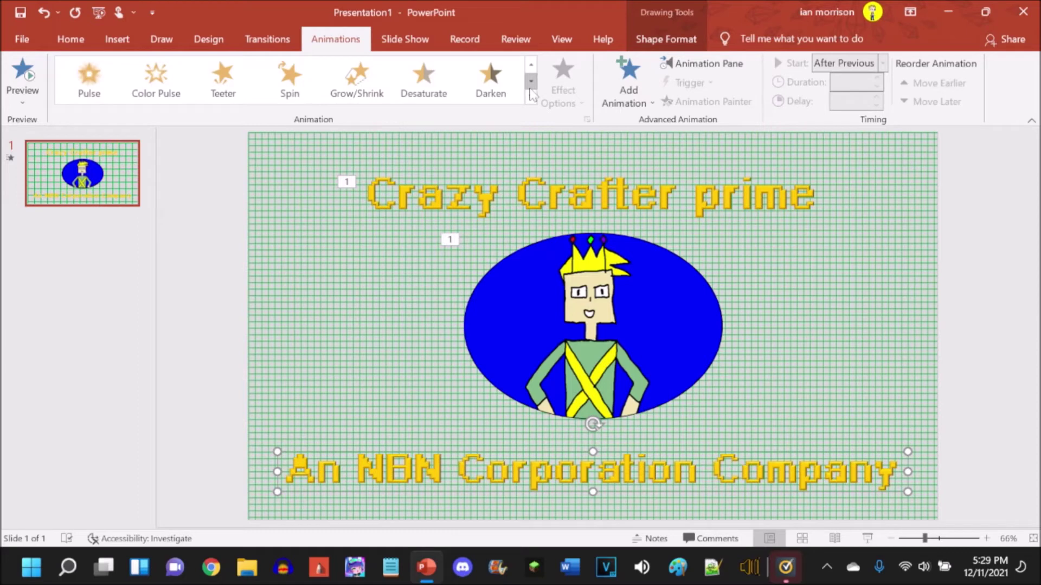
click(531, 65)
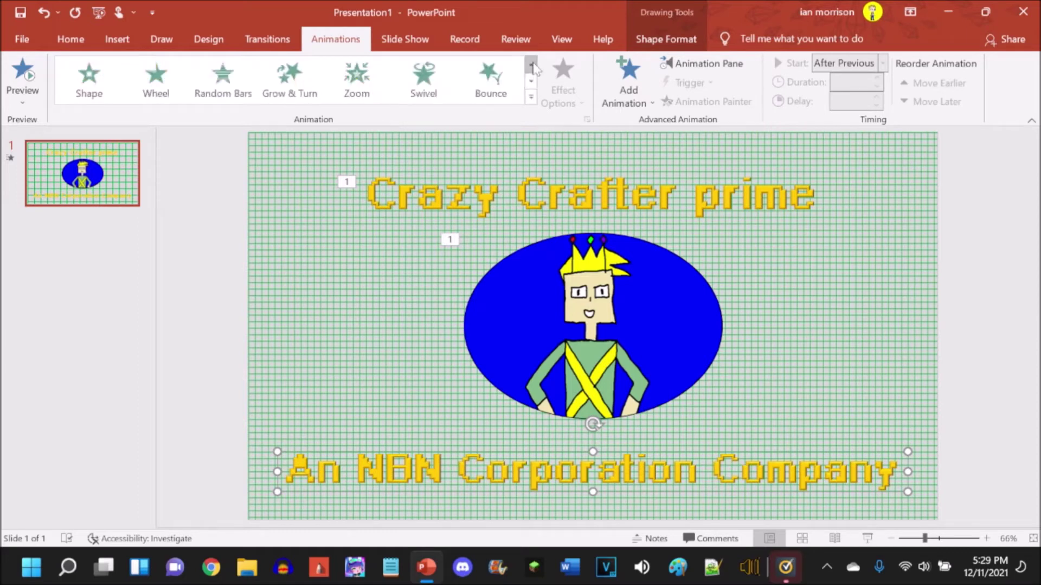
click(286, 93)
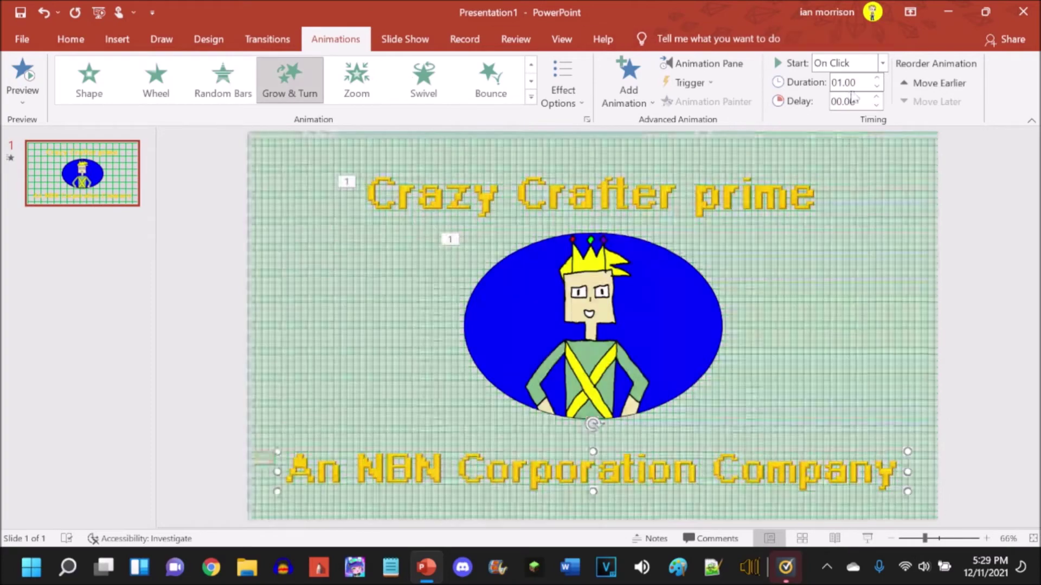
click(882, 63)
click(859, 117)
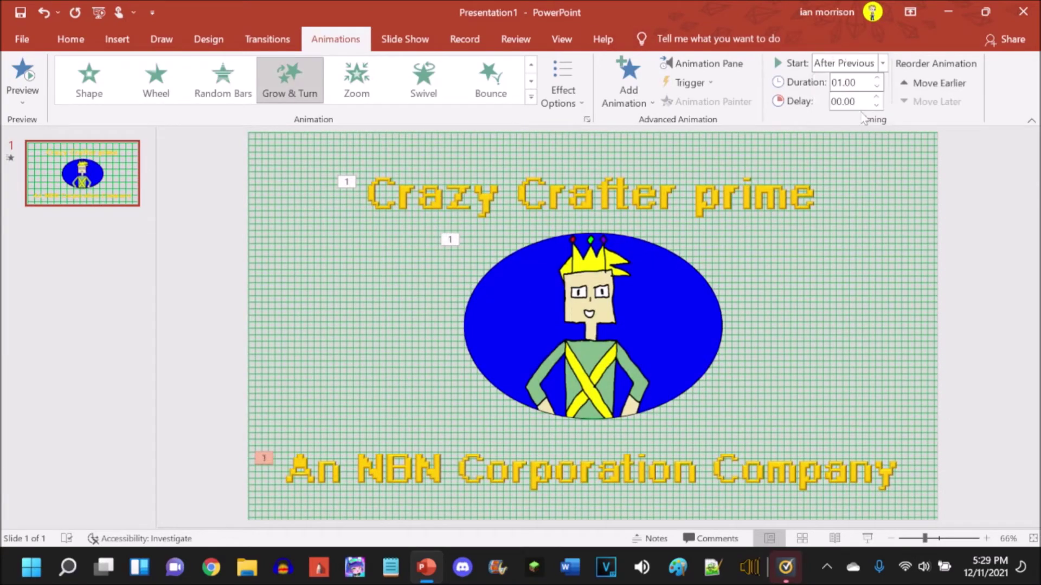
Add a 7-second Spin emphasis to the company line, With Previous, and preview the slide
click(563, 90)
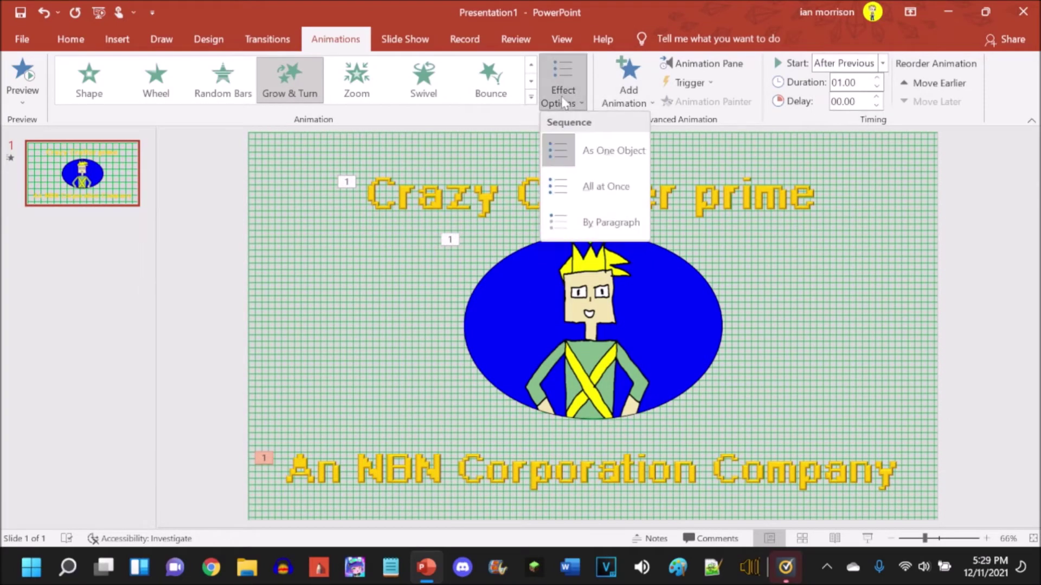
click(629, 92)
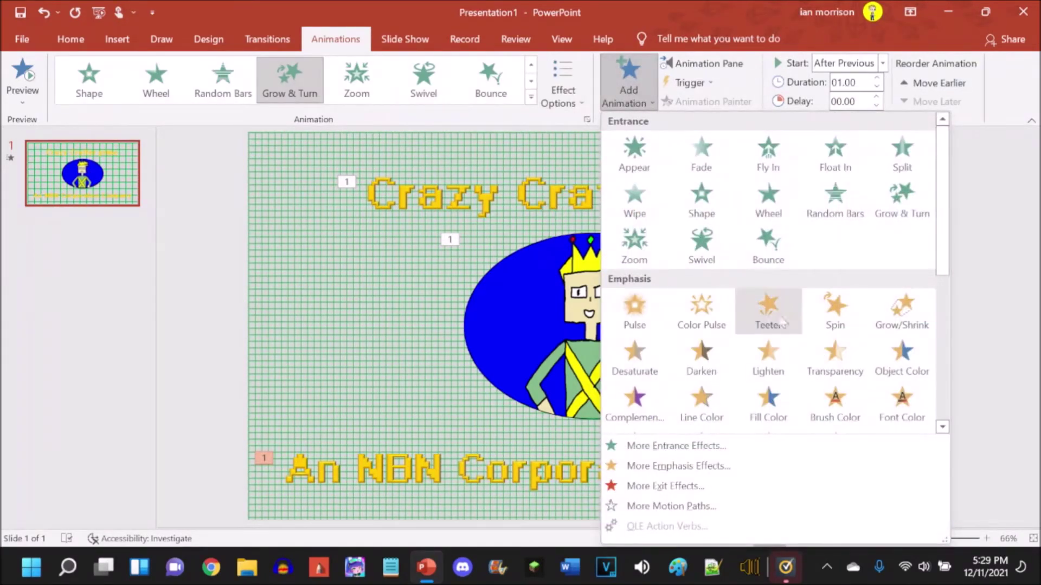
click(829, 314)
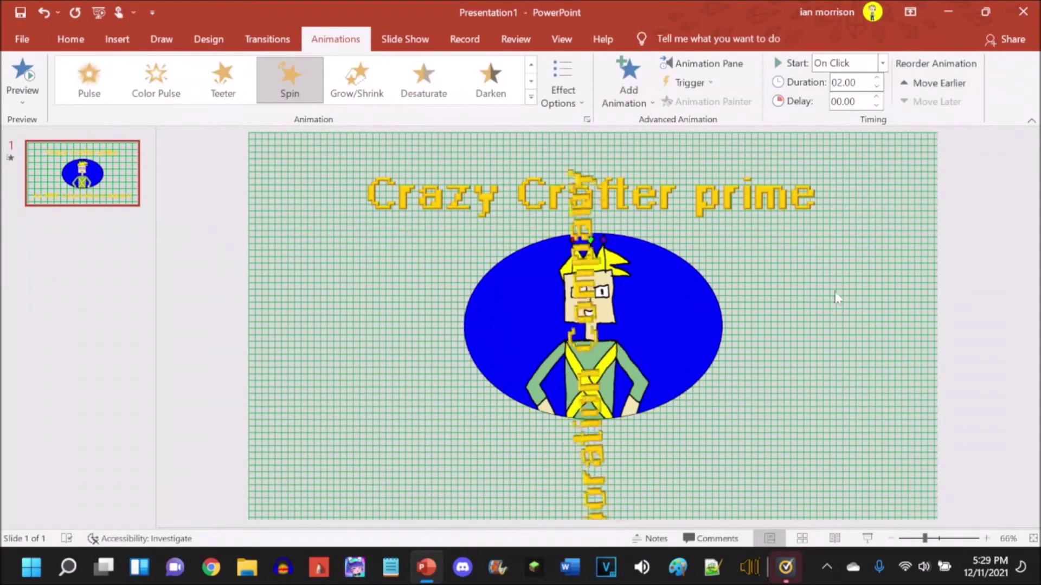
click(882, 63)
click(845, 98)
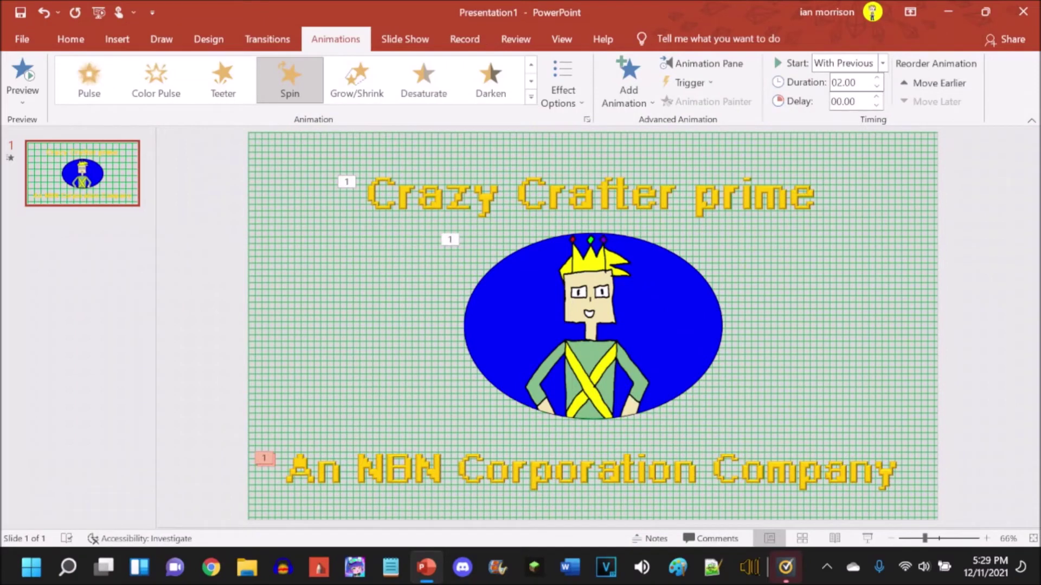
click(877, 78)
click(30, 74)
Replace the subtitle's animation with a 5.50-second Grow & Turn starting After Previous
click(412, 469)
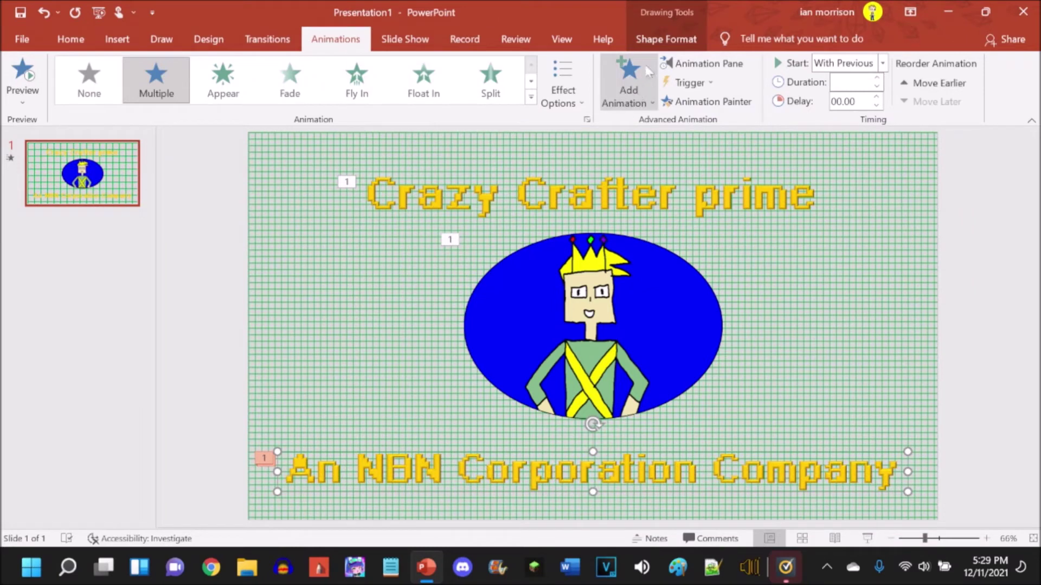
click(580, 102)
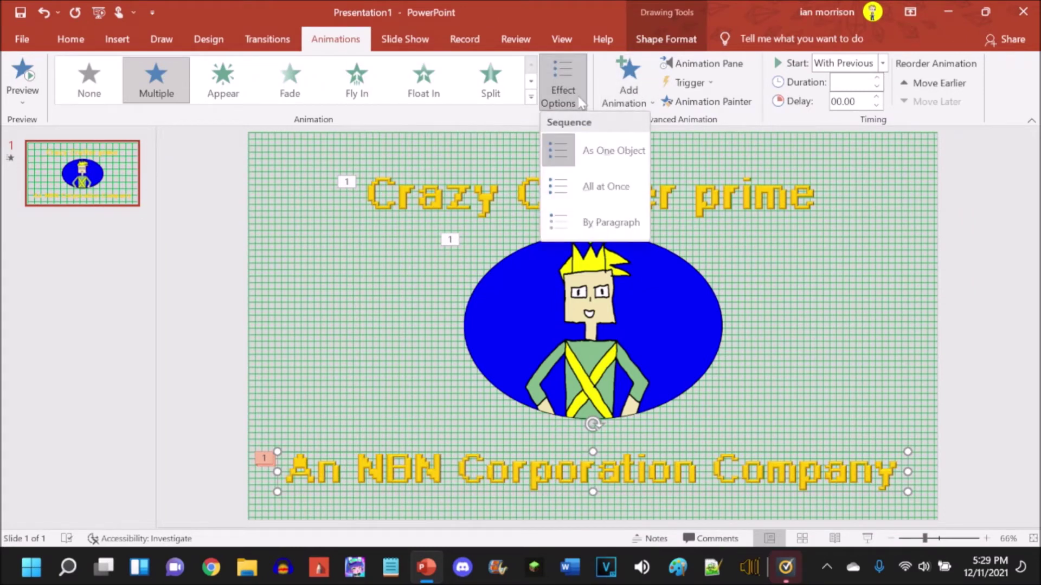
click(89, 82)
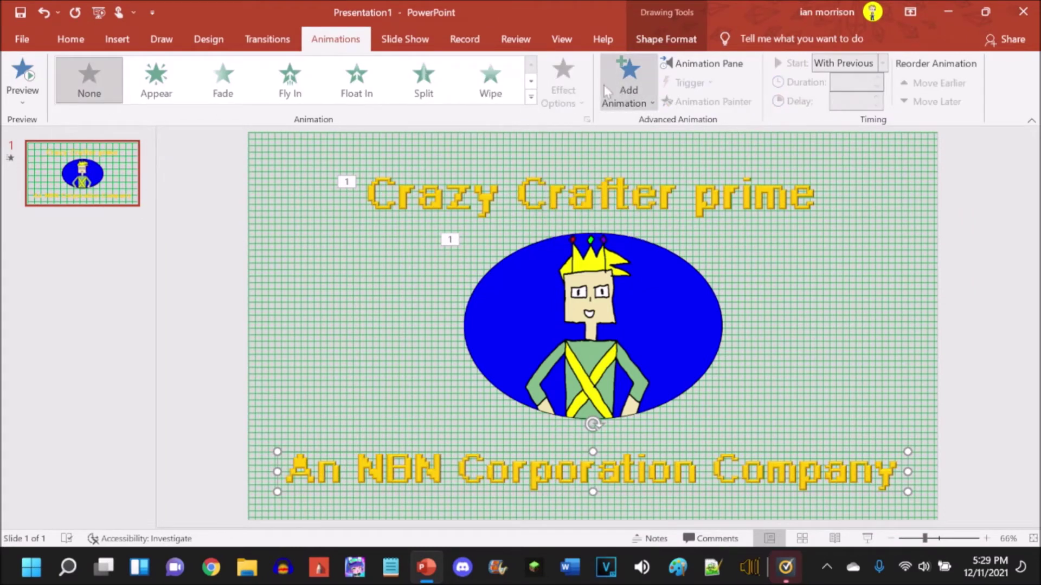
click(532, 81)
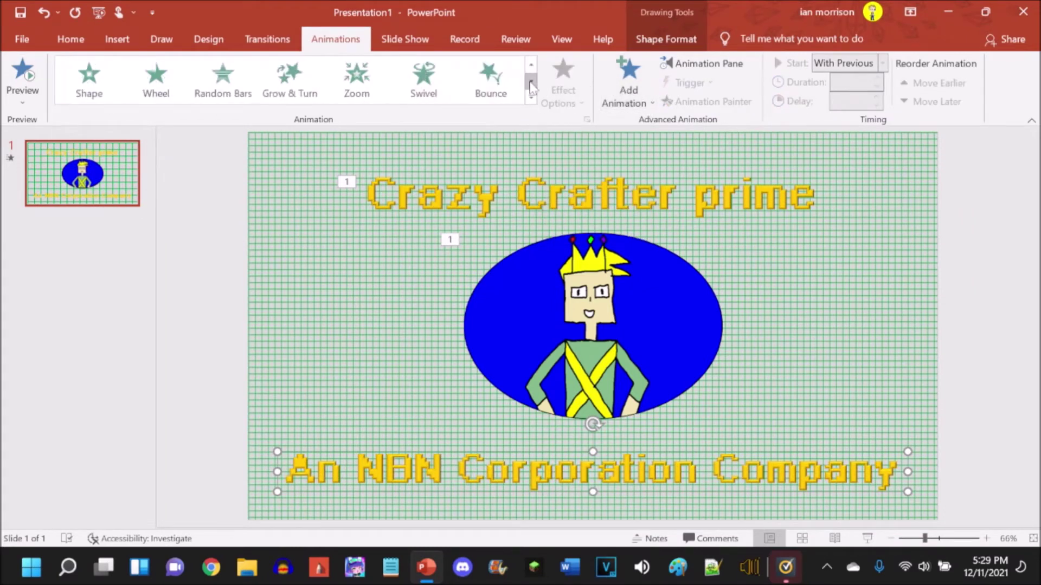
click(283, 96)
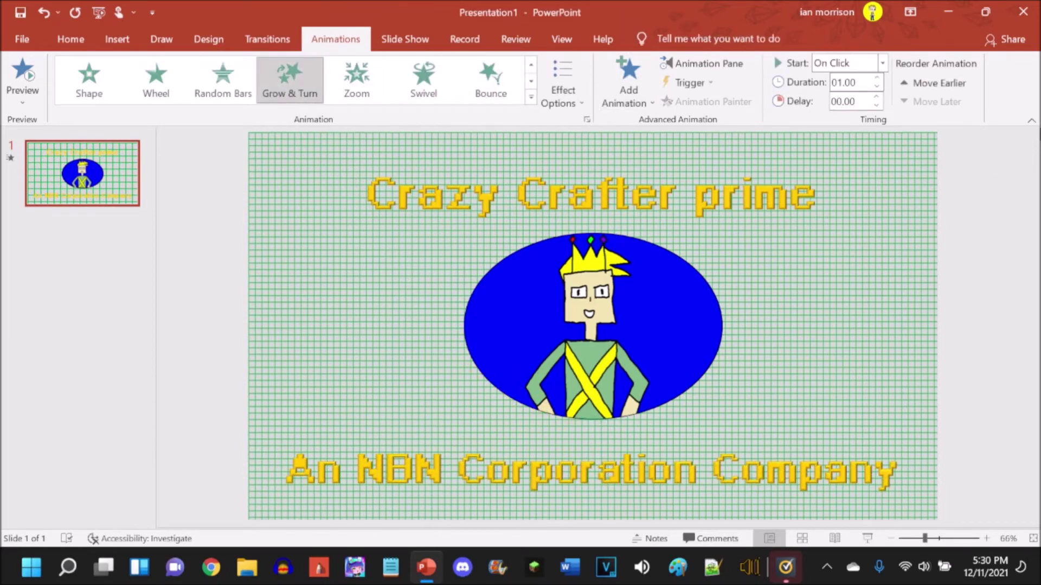
click(883, 63)
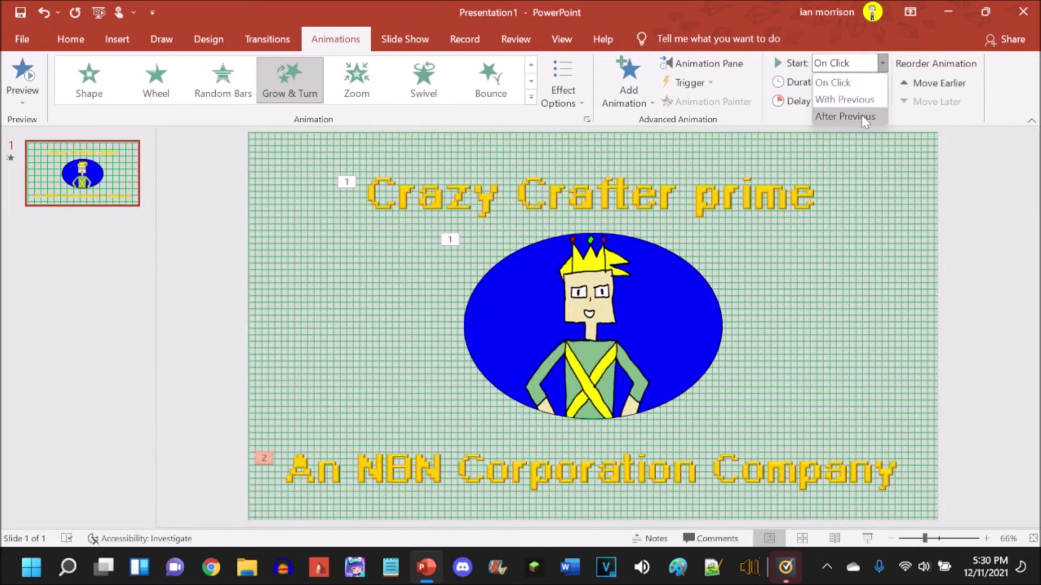
click(861, 115)
click(877, 79)
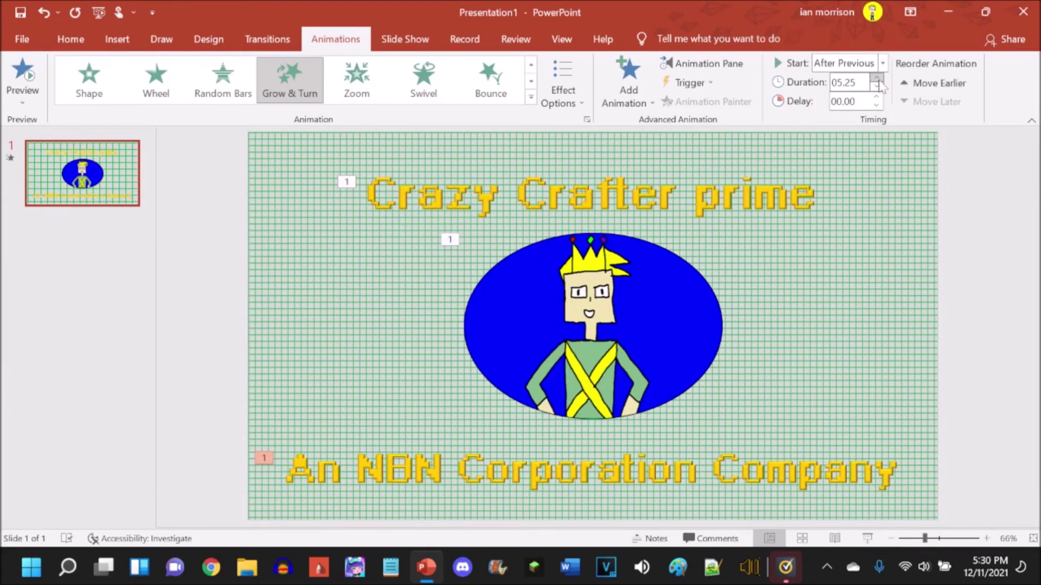
click(878, 80)
Shorten the character picture's Swivel to 04.00 and preview the revised animations
click(578, 323)
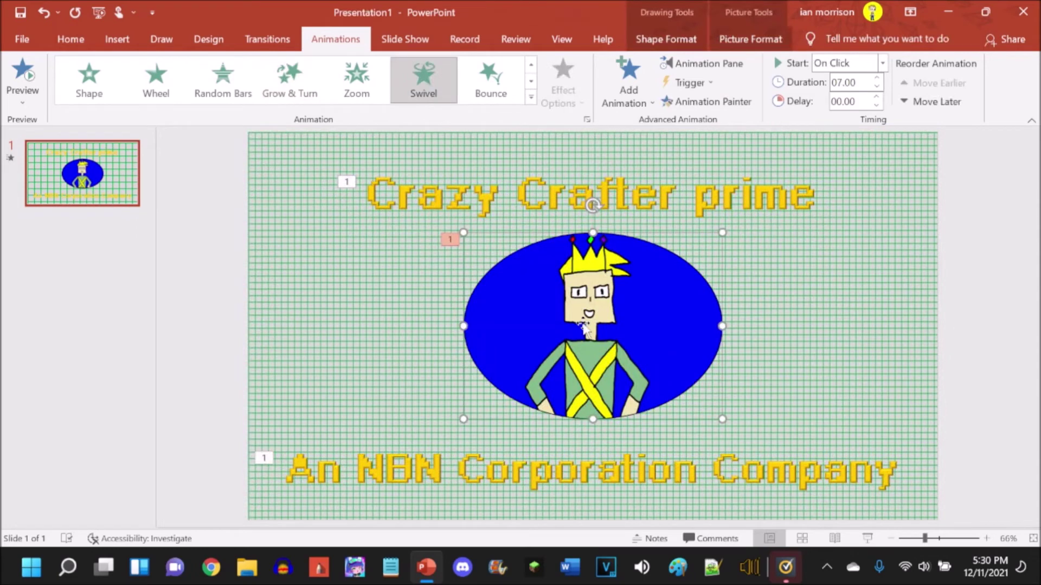
click(876, 87)
click(876, 89)
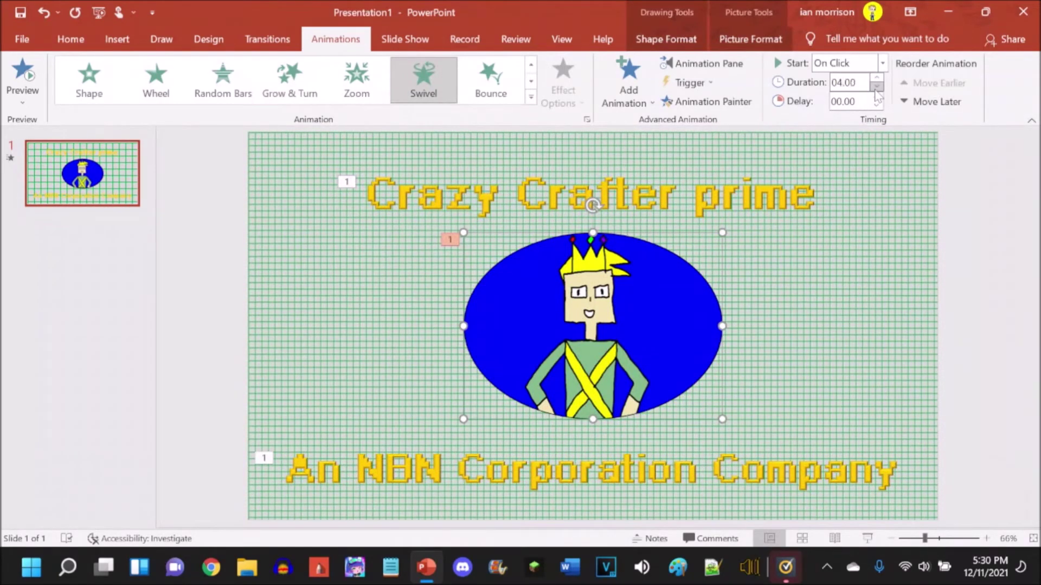
click(788, 277)
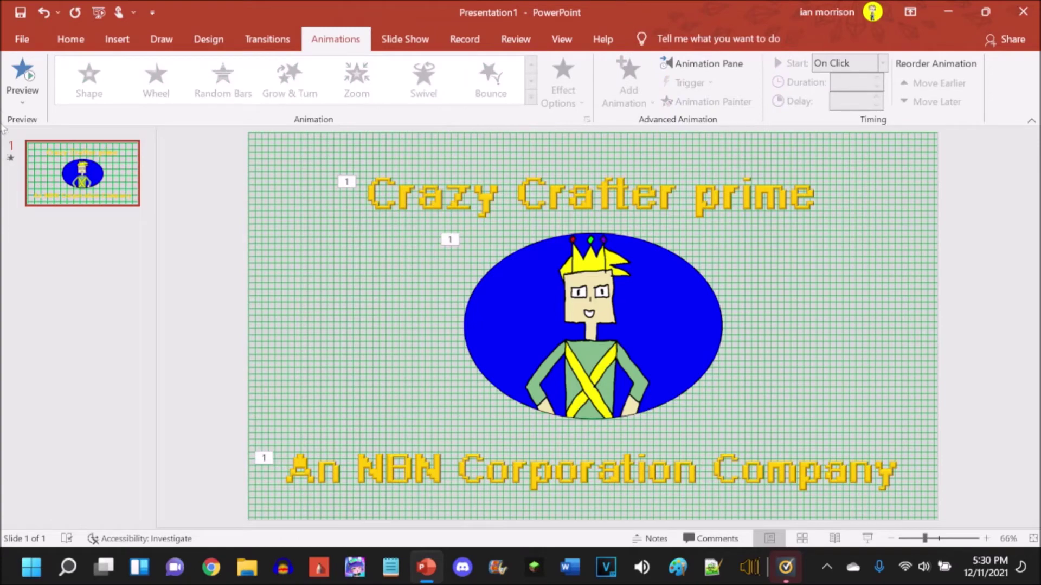
click(22, 74)
click(72, 44)
Save the slide to the Desktop as MPEG-4 Video named 'new intro (tutorial v1)'
click(43, 50)
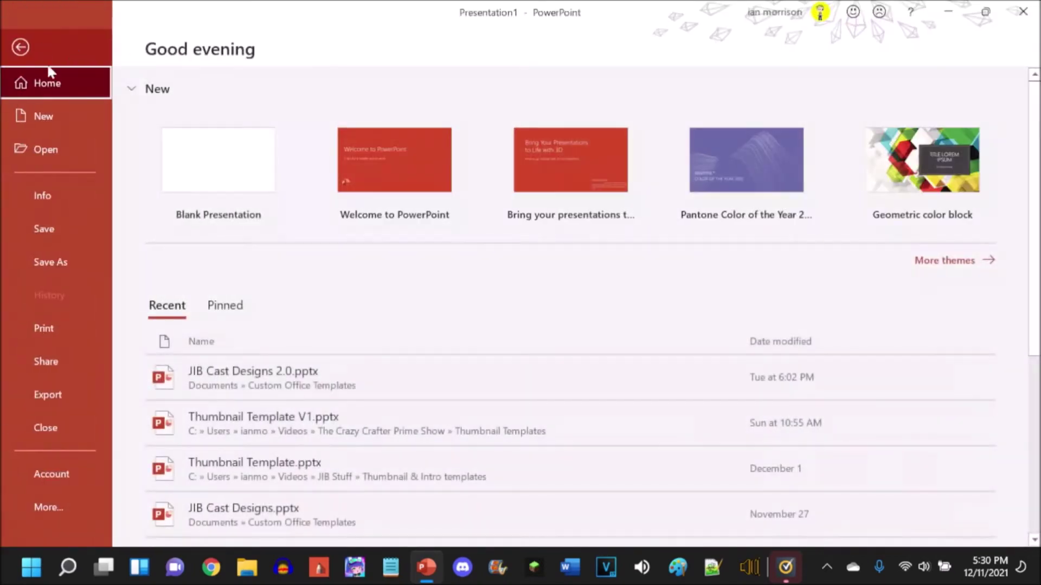
click(80, 257)
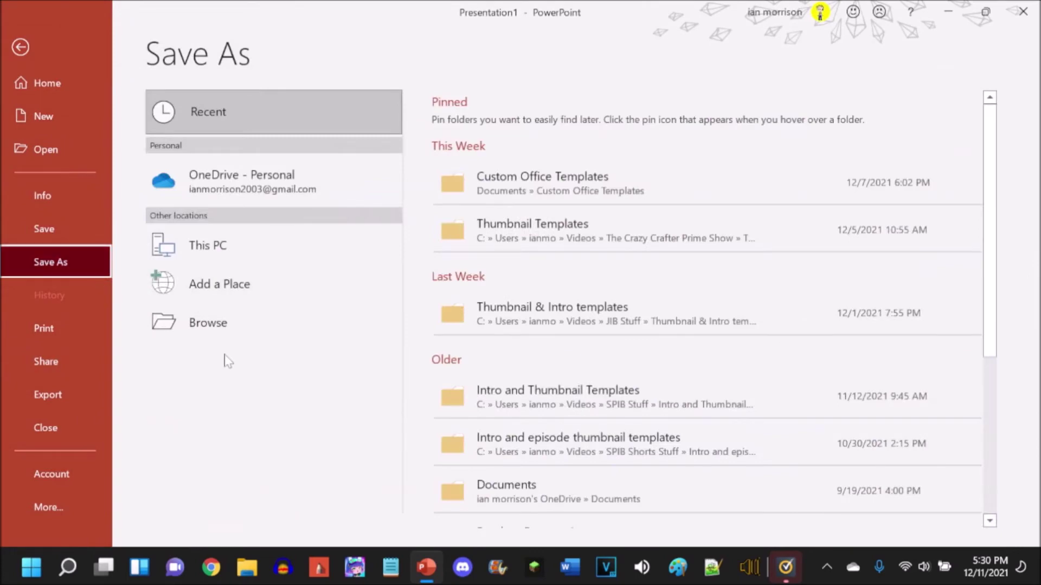
click(228, 323)
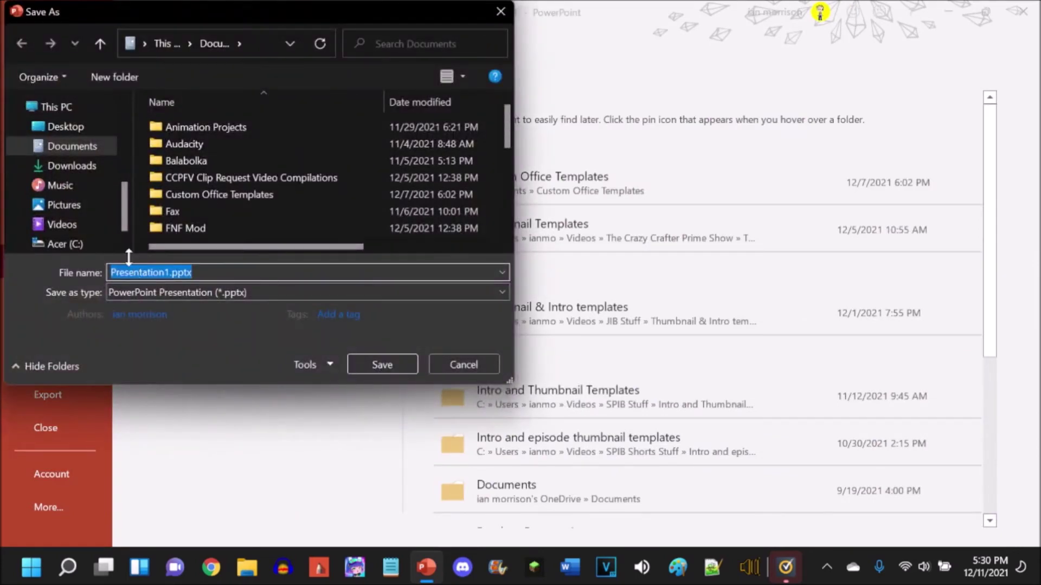
click(79, 129)
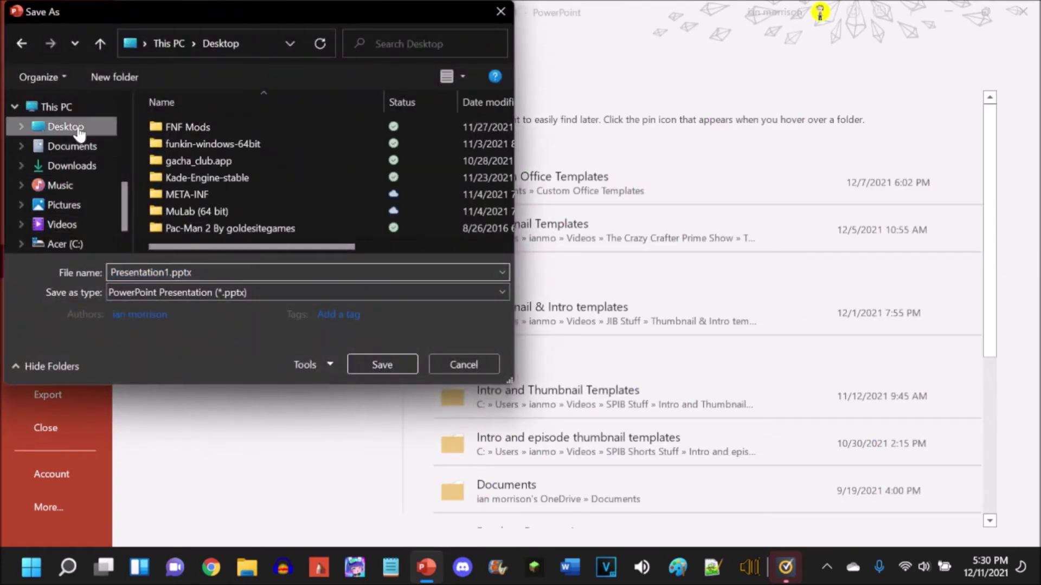
click(181, 292)
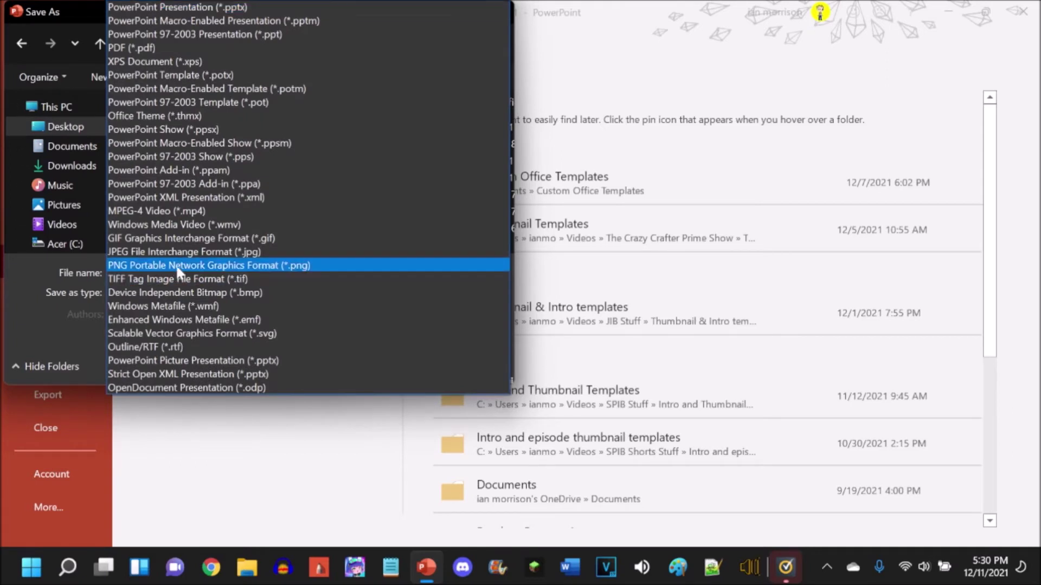
click(178, 214)
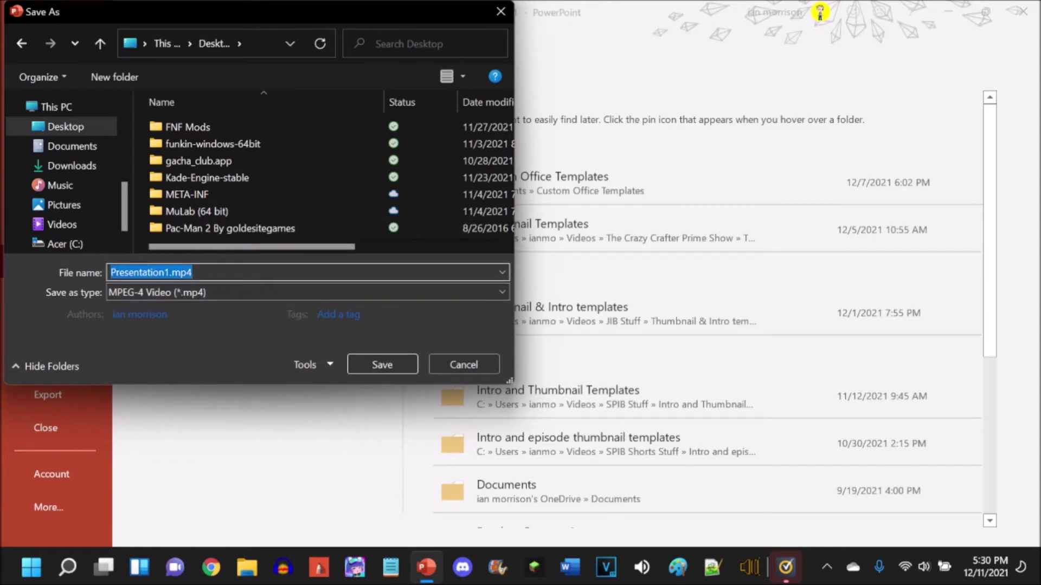
text(new intro)
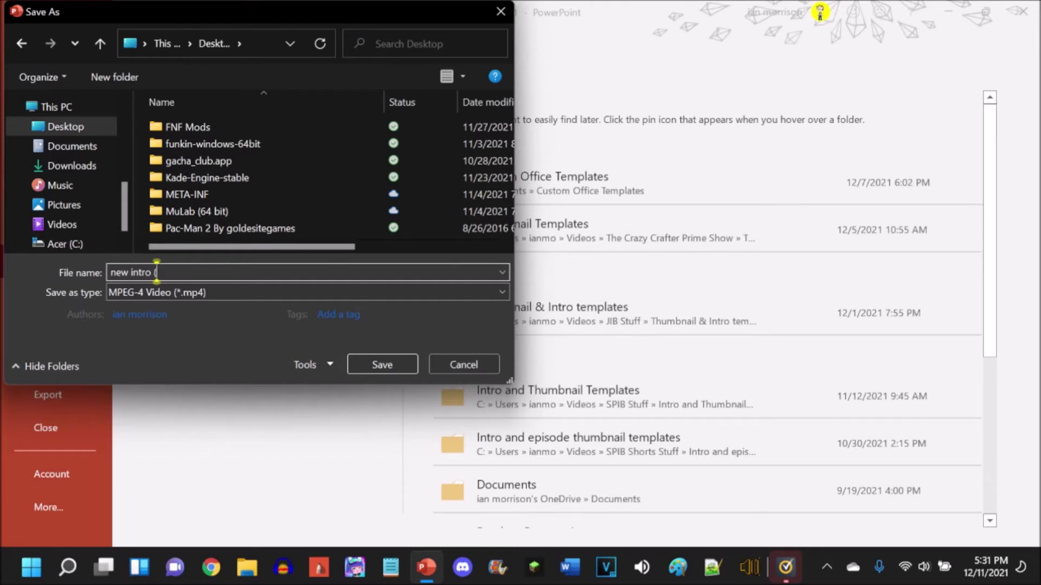
text((tutorial v1))
key(Return)
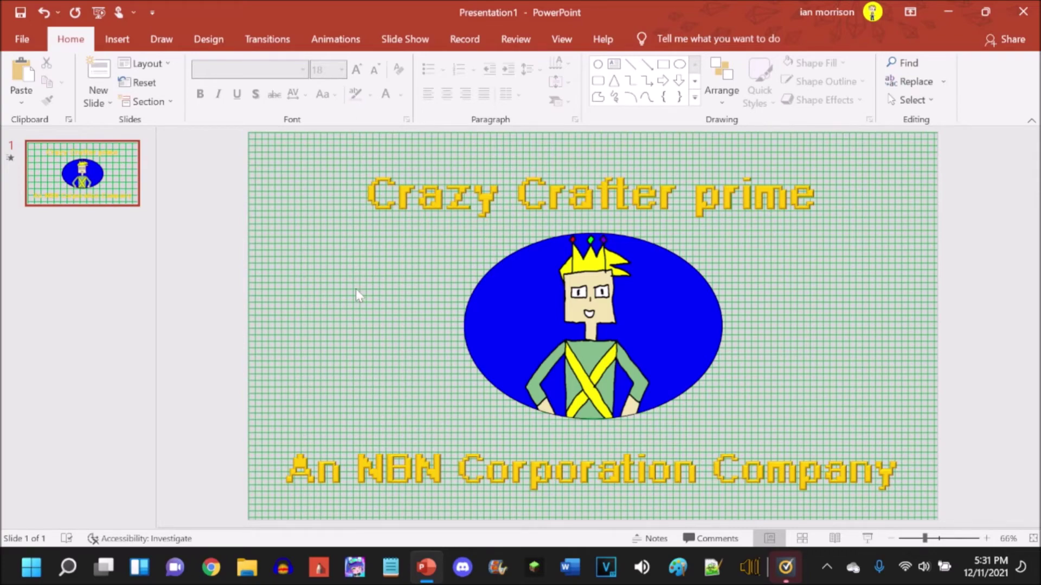
Close PowerPoint without saving the presentation
click(1023, 12)
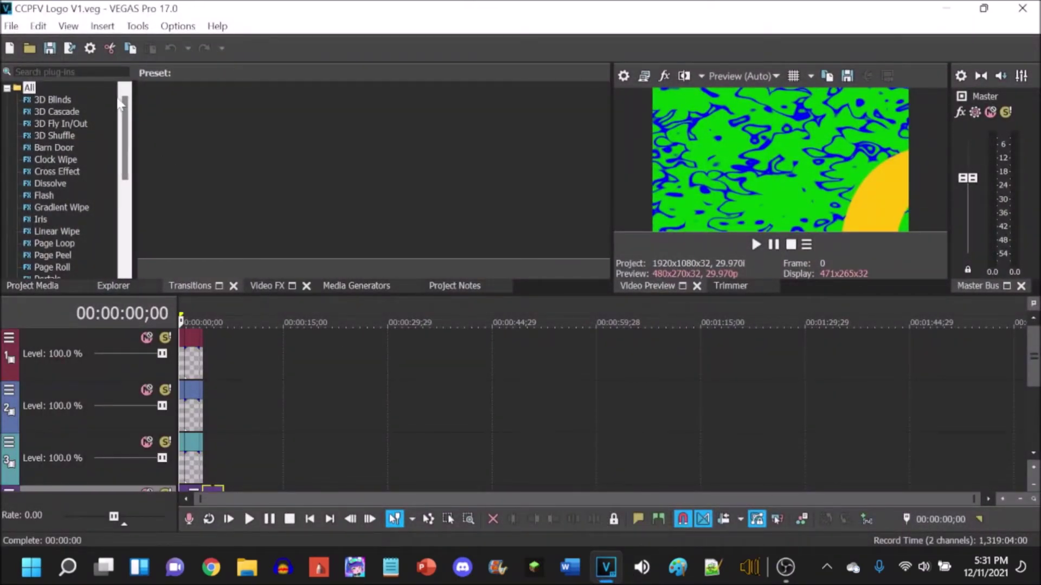
Create a new VEGAS project using the HD 1080-60i template (1920x1080, 29.970 fps)
click(13, 27)
click(34, 43)
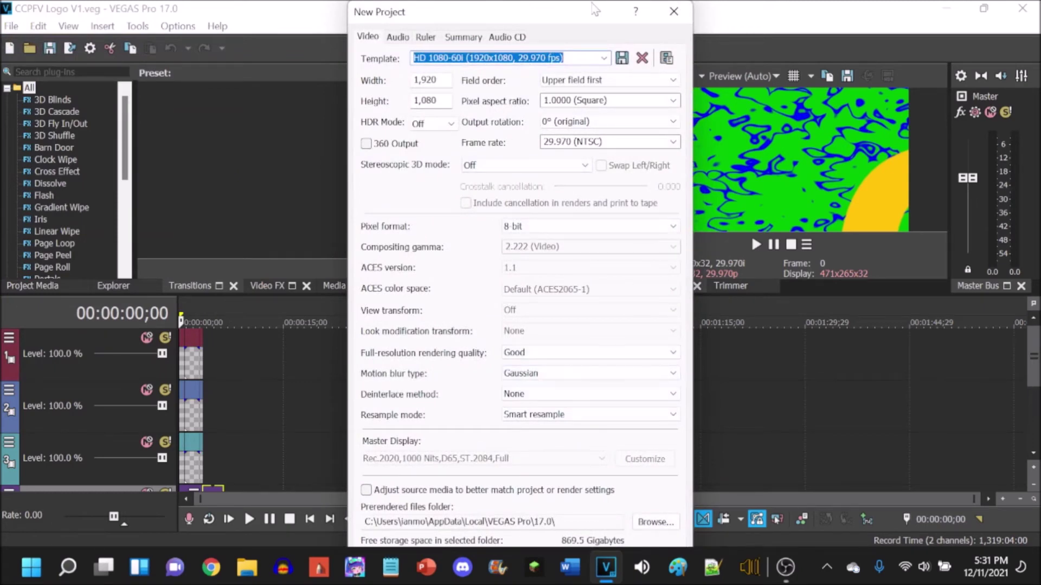
mouse_move(609, 6)
mouse_down()
mouse_move(608, 50)
mouse_move(608, 5)
mouse_up()
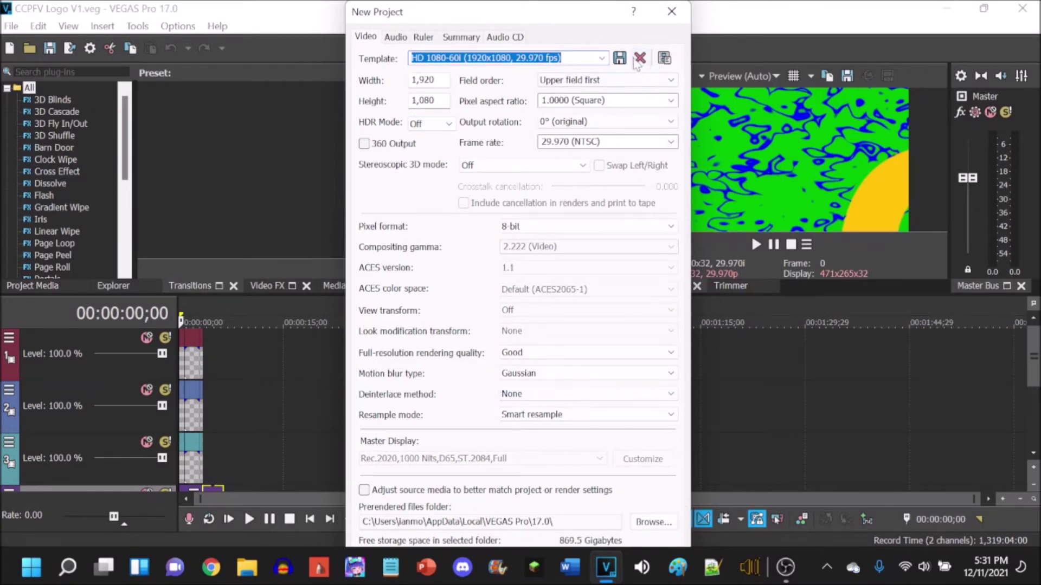
key(Return)
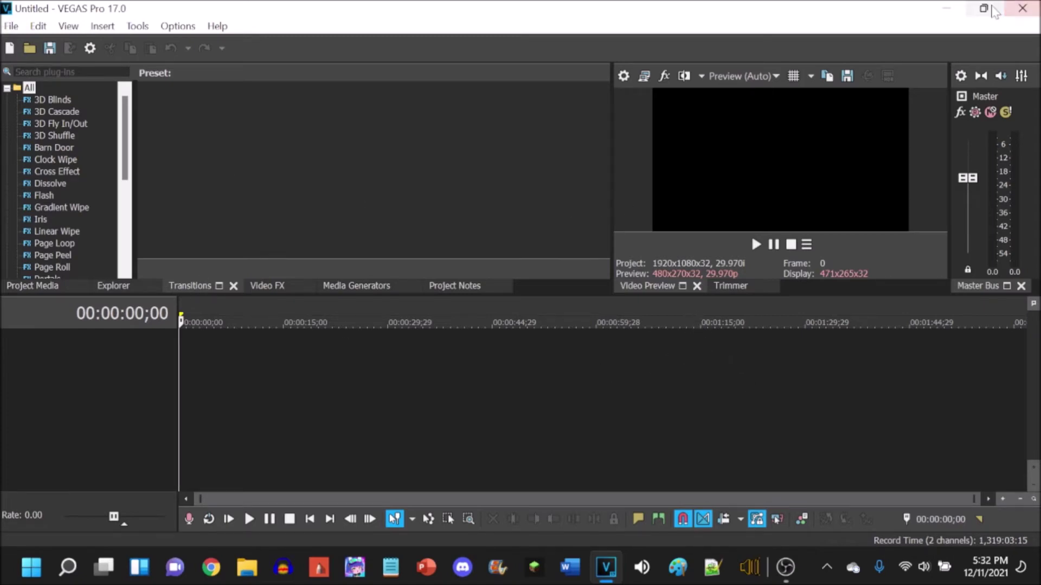
Drag new intro (tutorial v1).mp4 from the Desktop onto the VEGAS timeline, keeping project settings
click(992, 8)
click(947, 9)
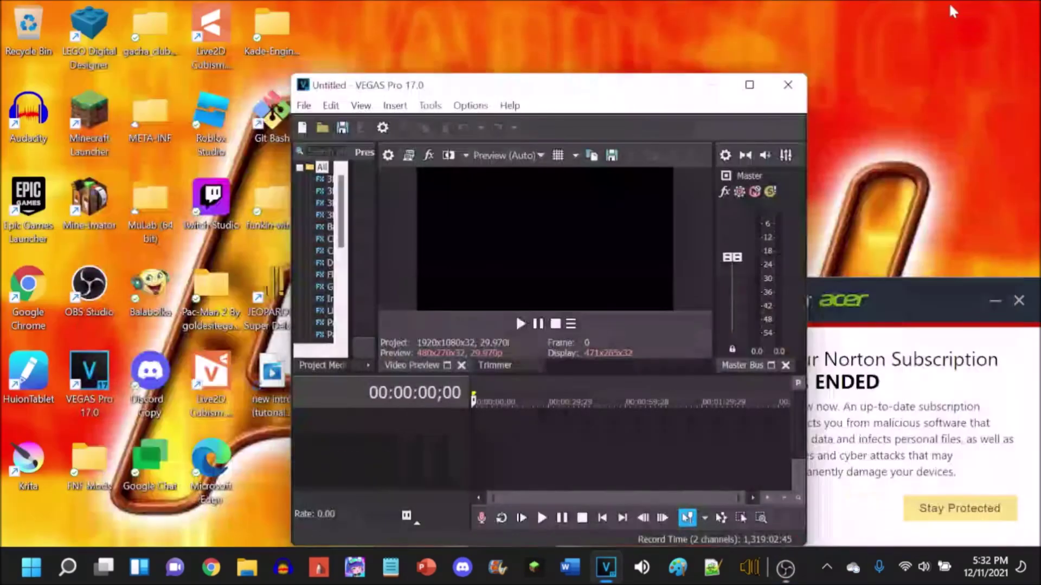
click(1019, 300)
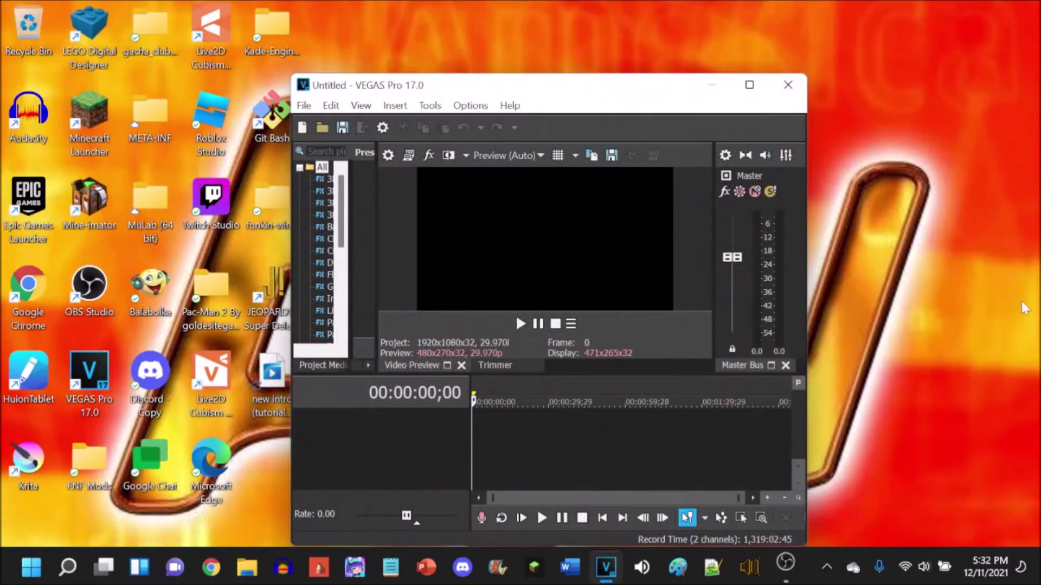
drag(271, 377, 475, 446)
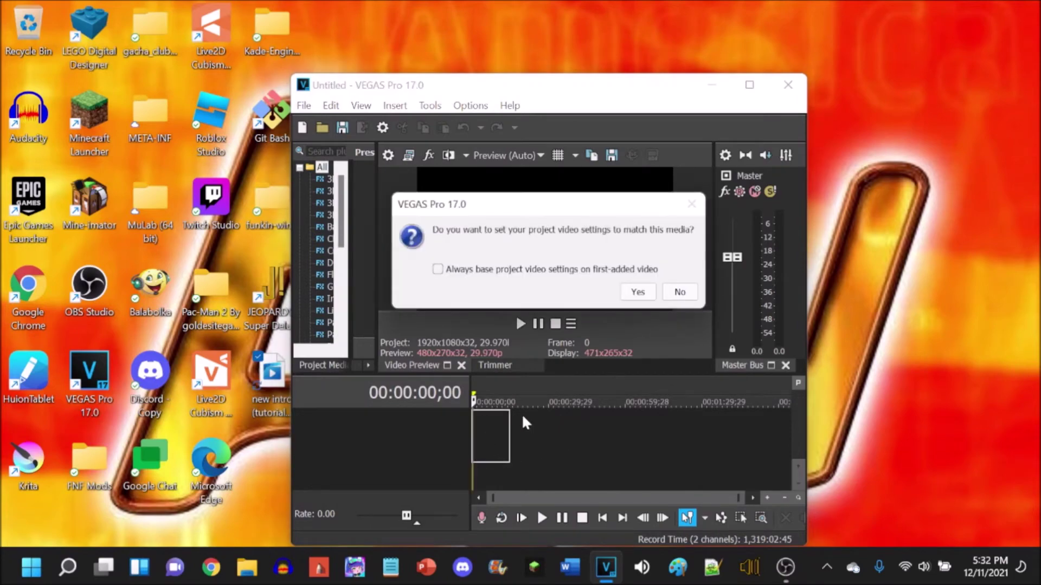
click(676, 292)
click(750, 85)
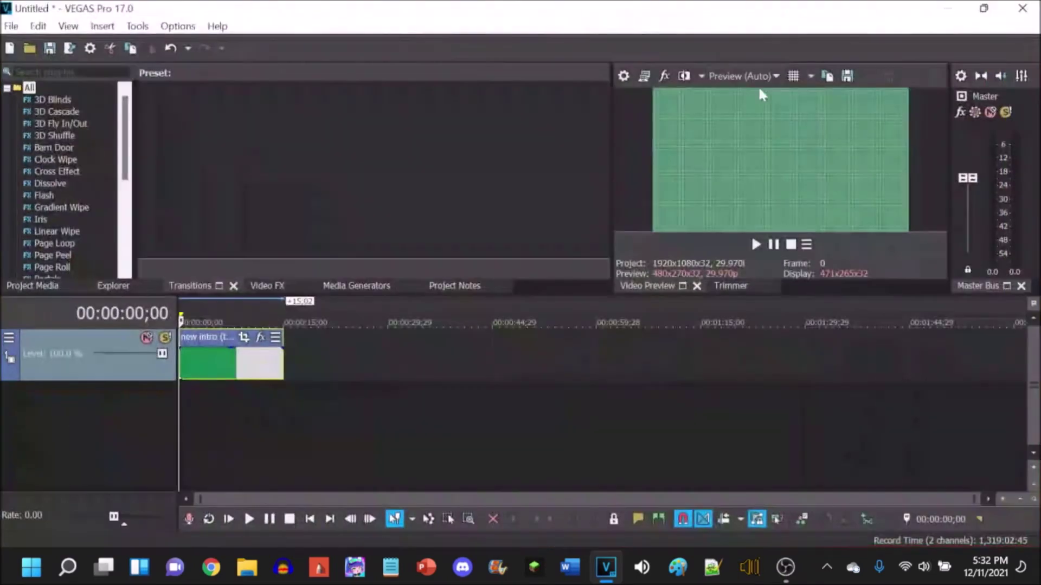
Return to VEGAS Pro and bring up File Explorer
click(786, 569)
click(605, 566)
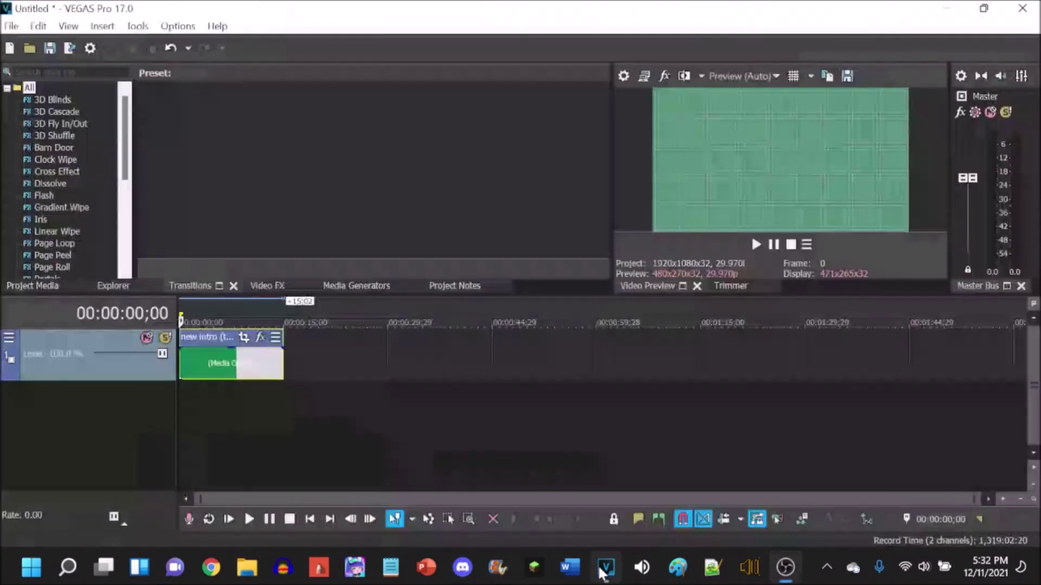
click(248, 578)
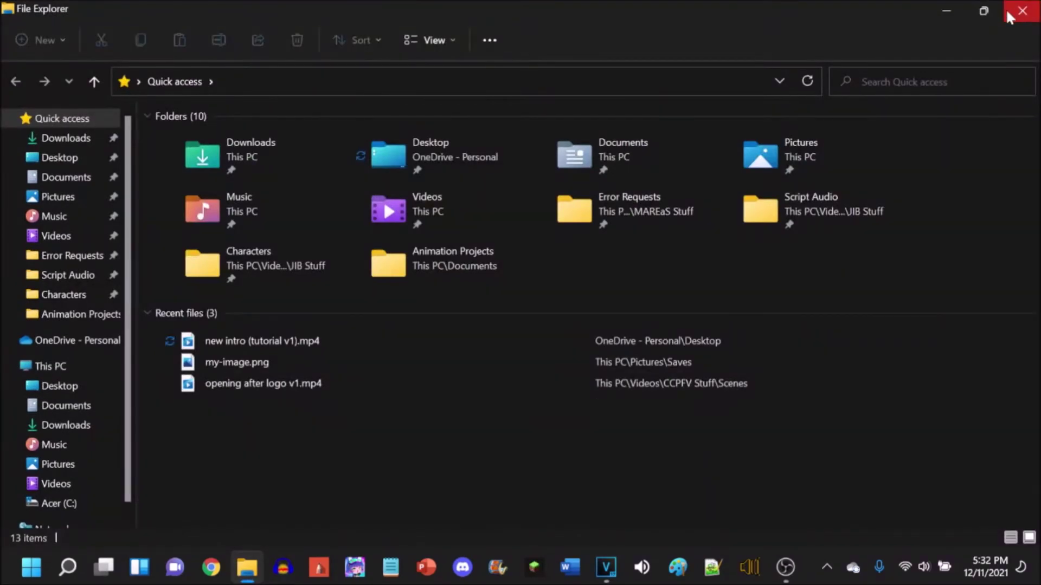
Drag custom tcftv fanfare.wav from Music > Soundtracks for every series onto the VEGAS timeline
click(983, 10)
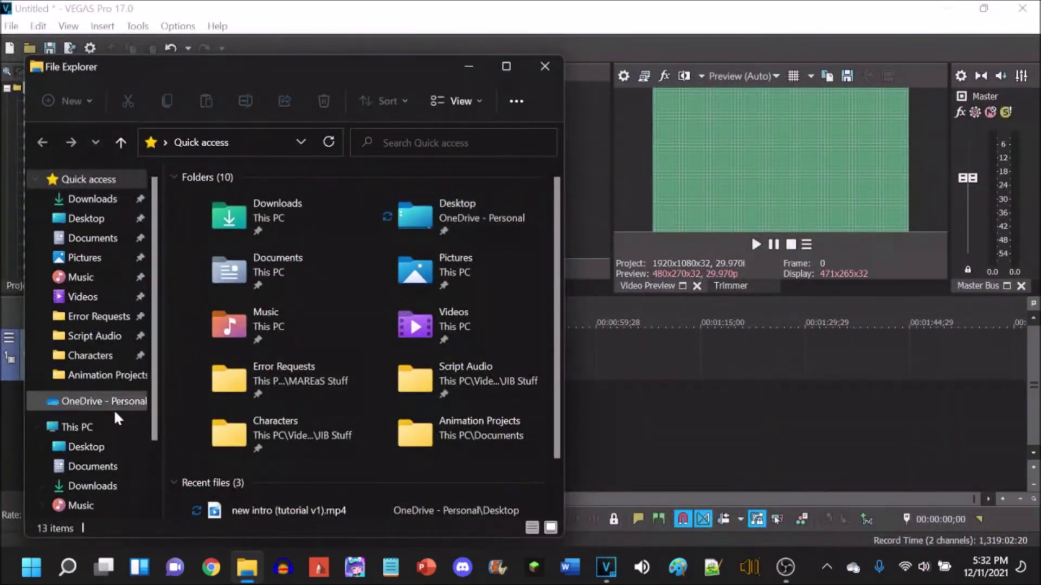
scroll(114, 409, down, 3)
click(59, 420)
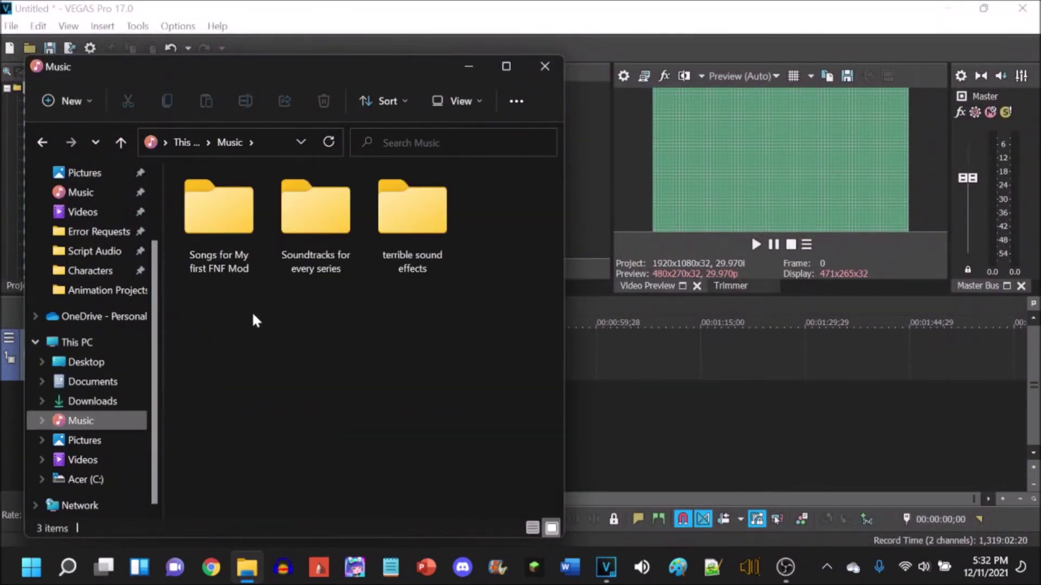
double_click(324, 246)
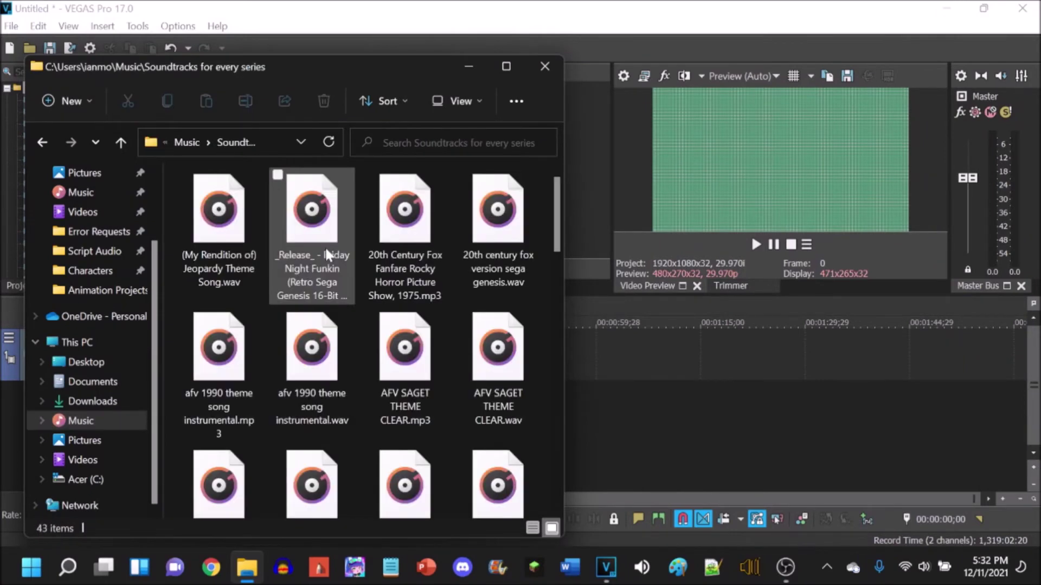
scroll(324, 246, down, 10)
scroll(327, 254, up, 3)
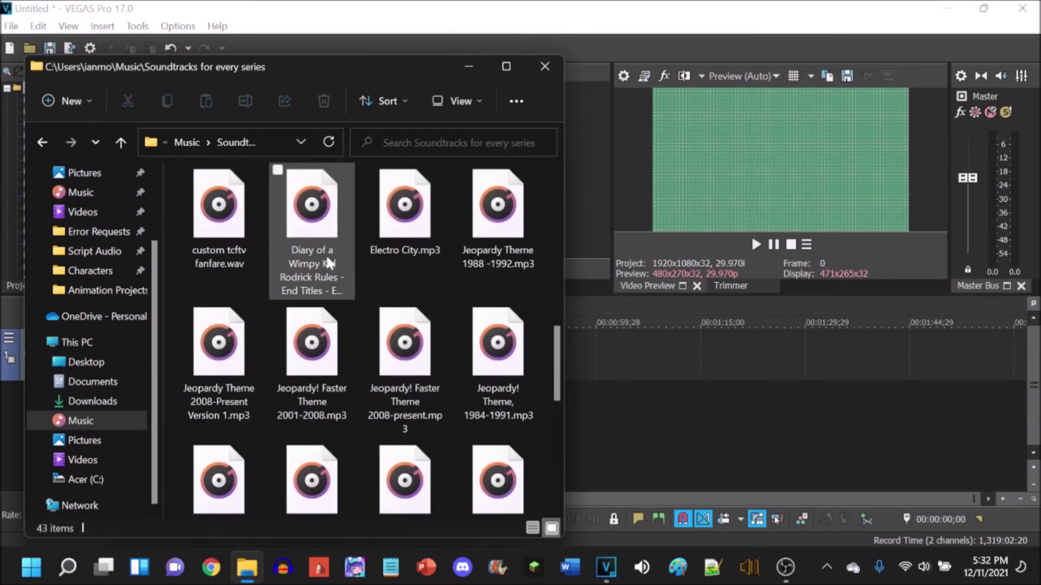
scroll(326, 254, down, 3)
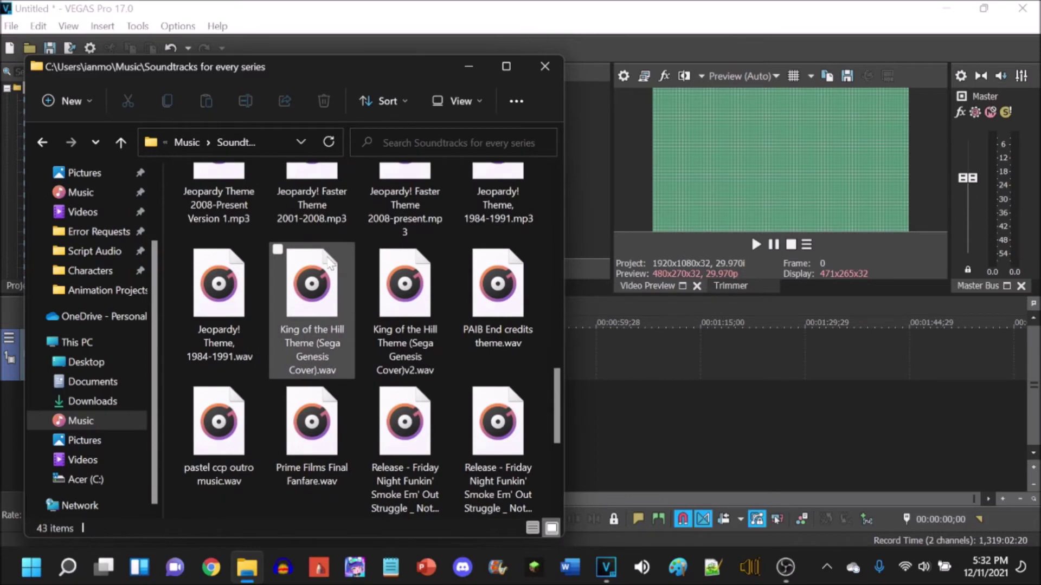
scroll(327, 262, up, 3)
scroll(386, 304, up, 4)
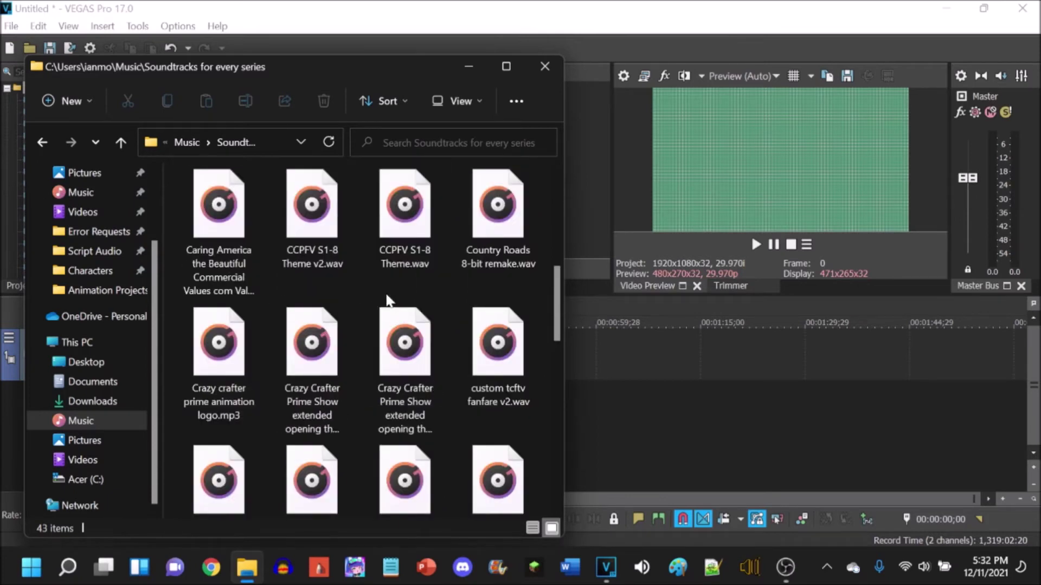
scroll(386, 299, down, 3)
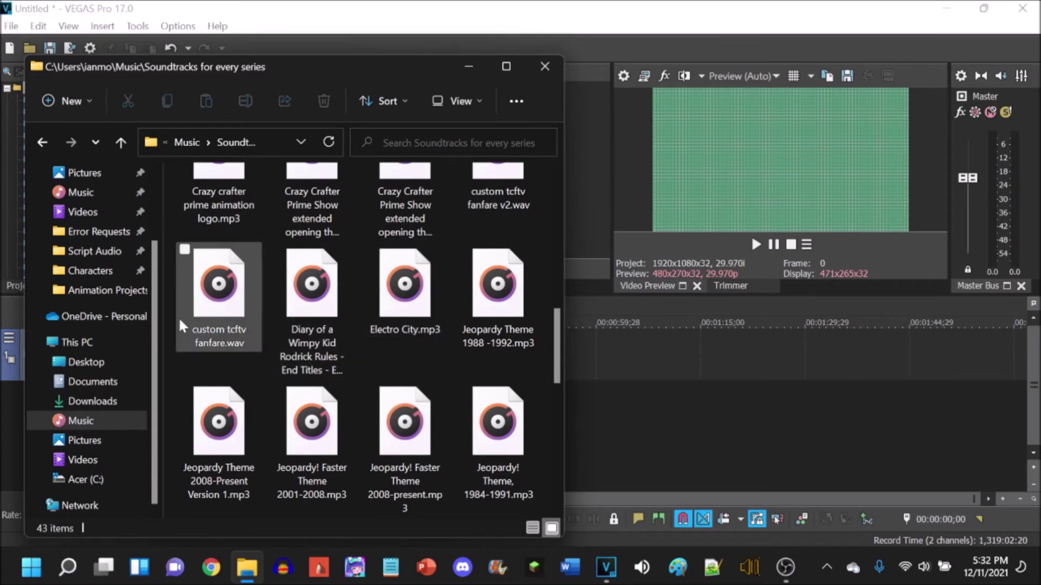
drag(183, 325, 632, 390)
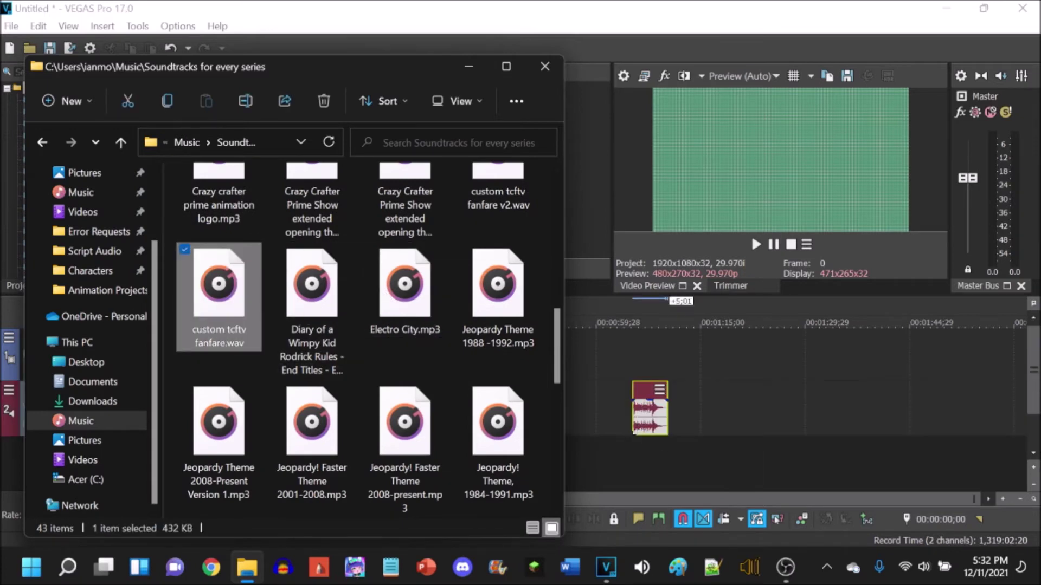
click(544, 67)
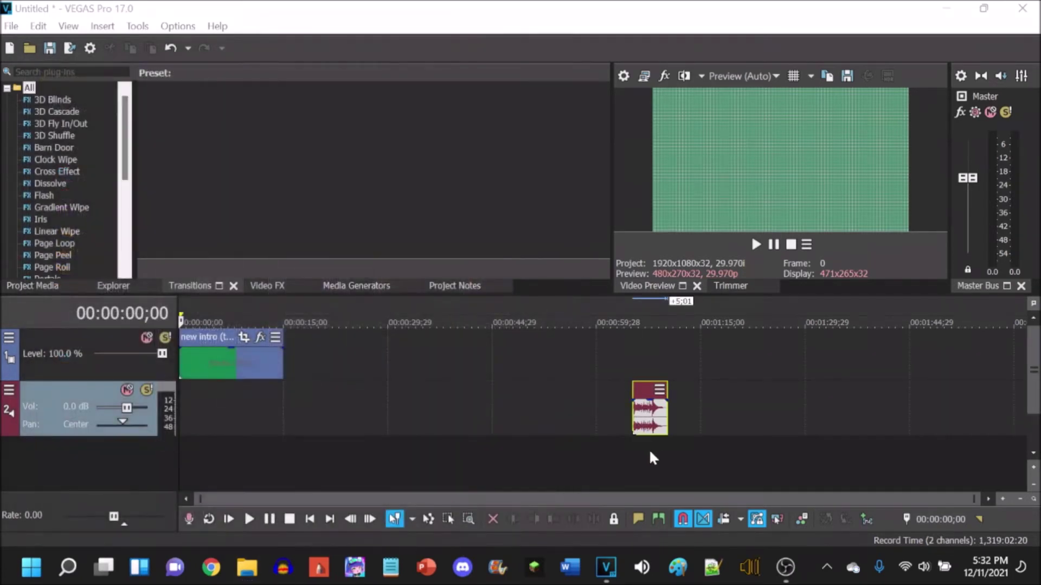
Move the fanfare audio to 00:00:00;00 and dismiss the video event's effects window
drag(652, 420, 198, 419)
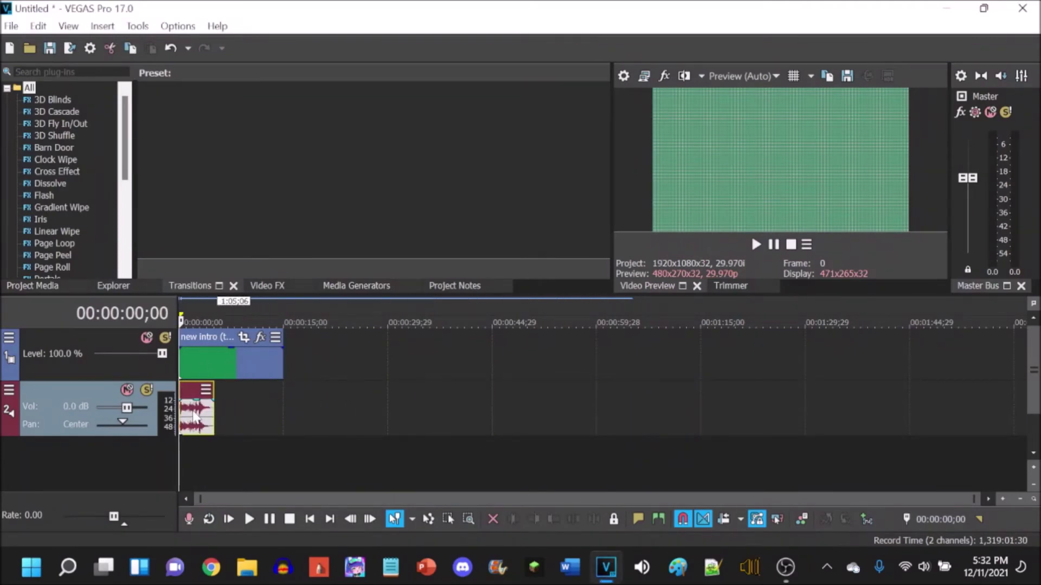
click(277, 337)
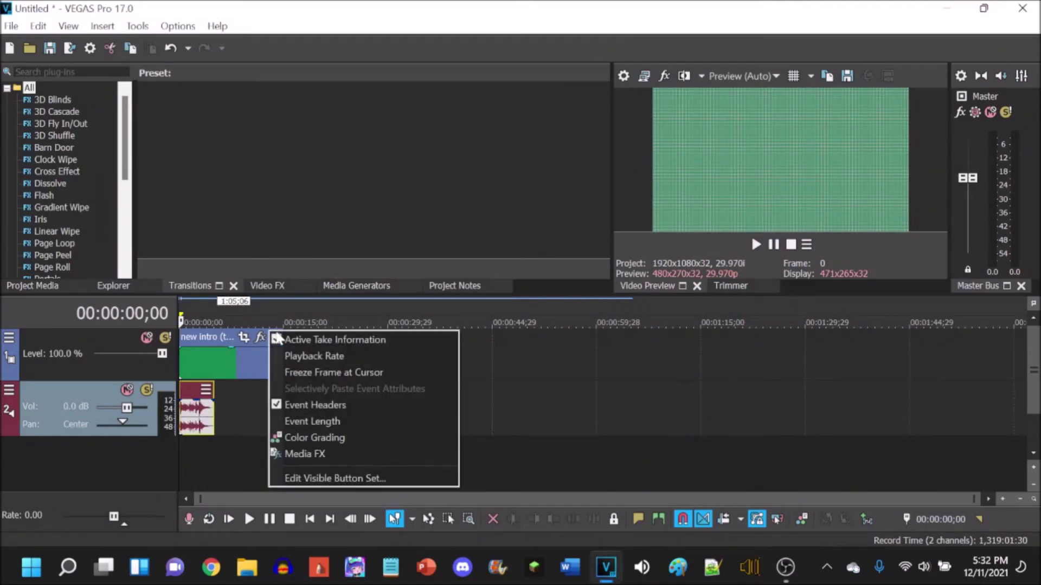
click(277, 339)
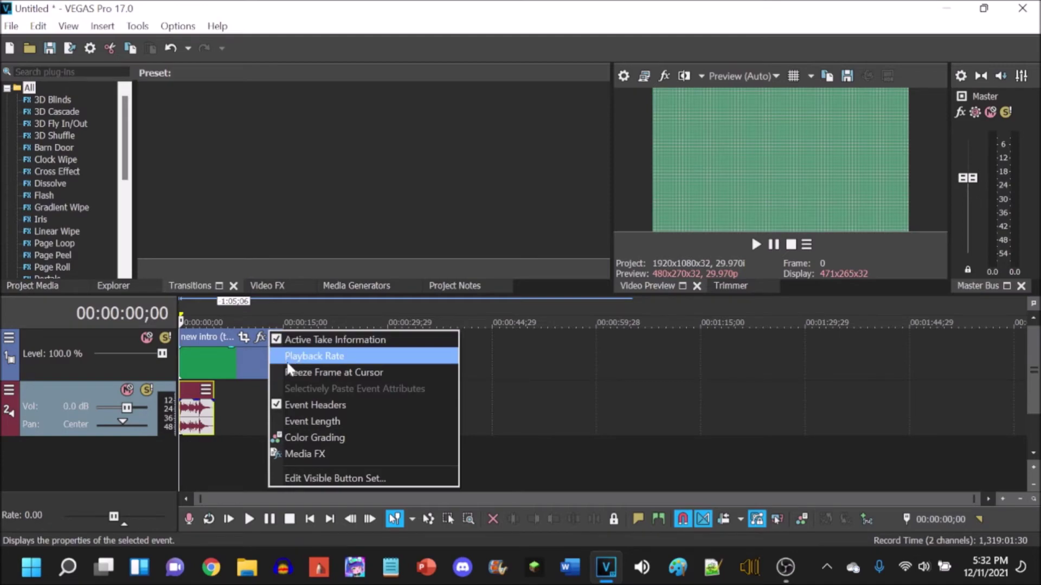
click(258, 338)
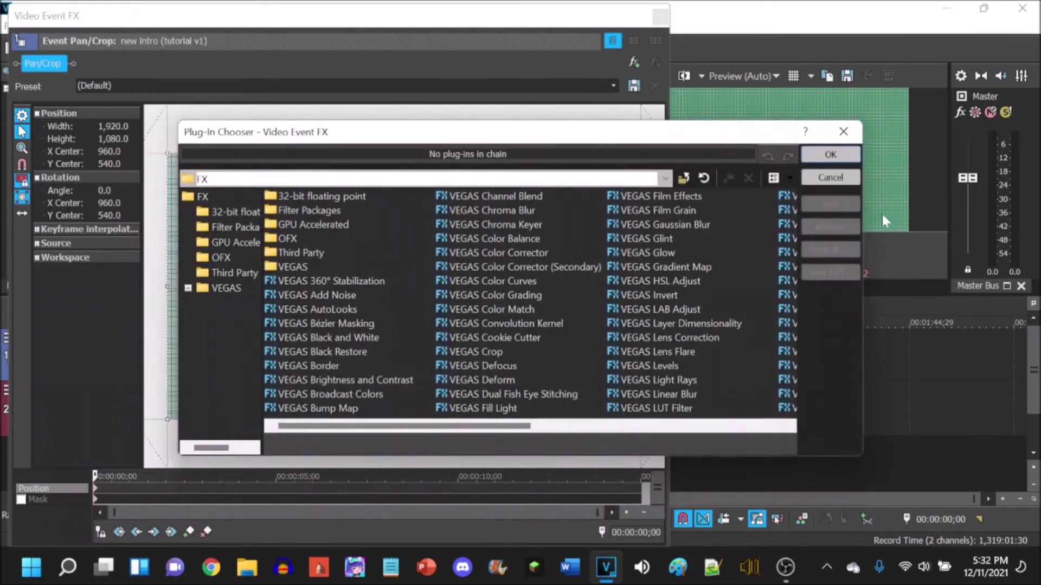
click(848, 178)
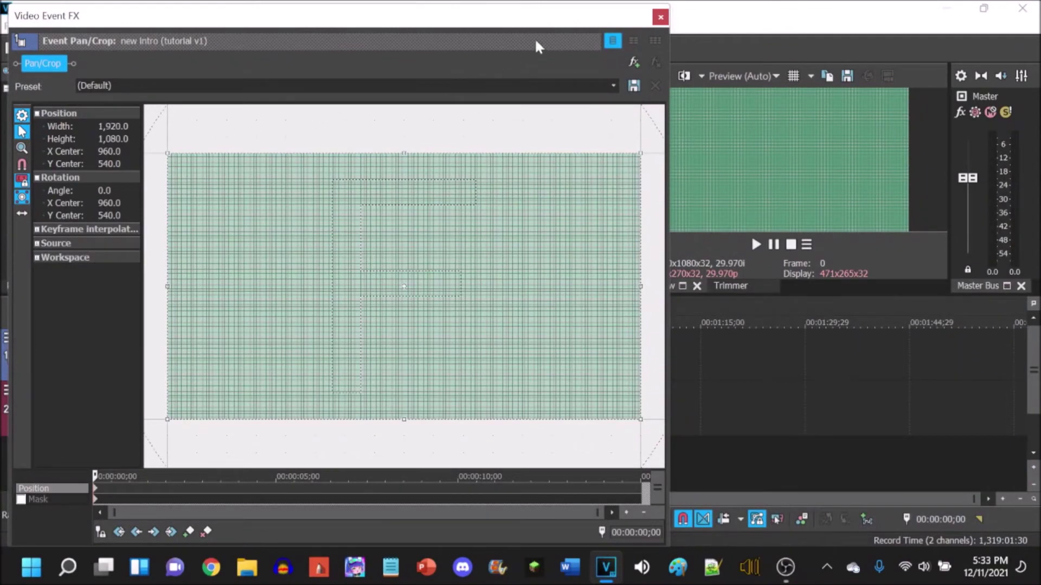
click(661, 18)
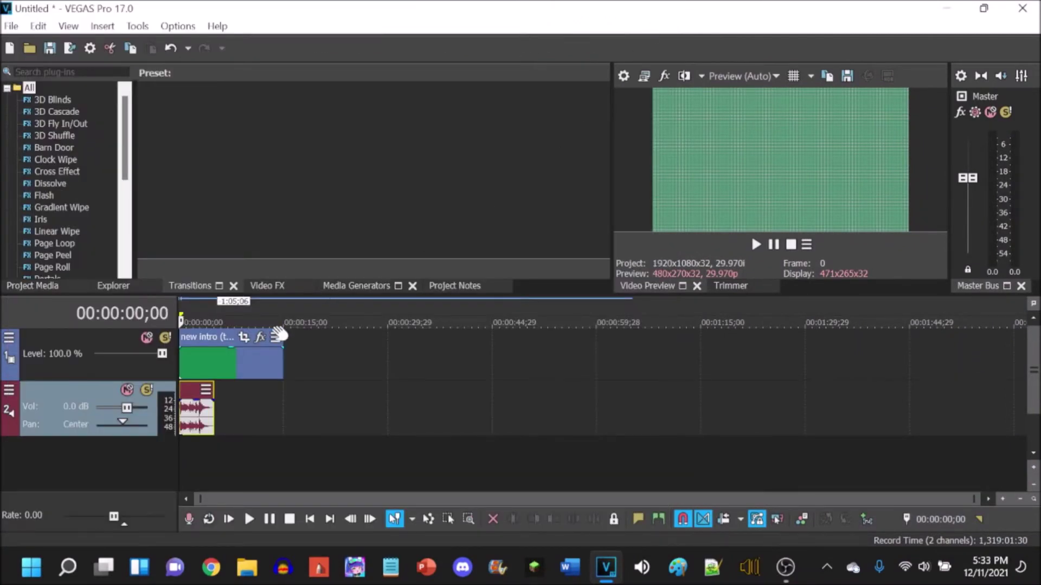
Try nudging the intro video's playback rate in Properties, cancel, and keep the clip at the start
click(278, 337)
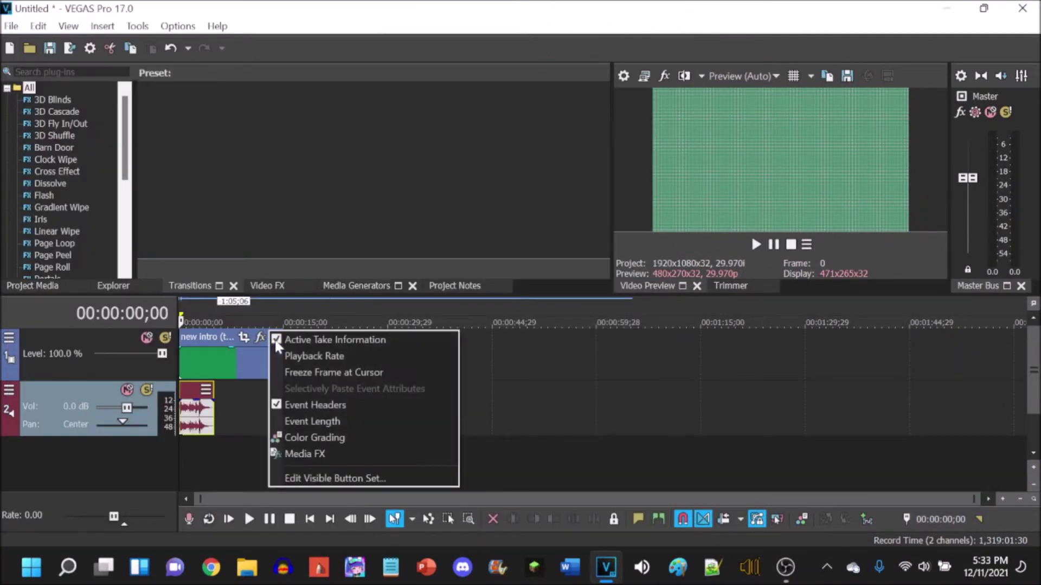
click(327, 357)
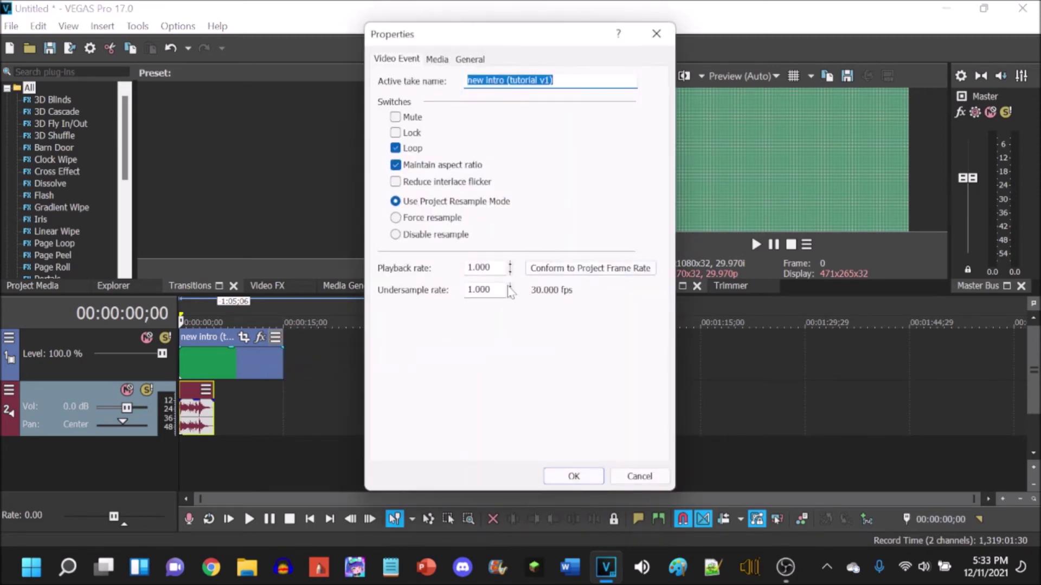
click(510, 263)
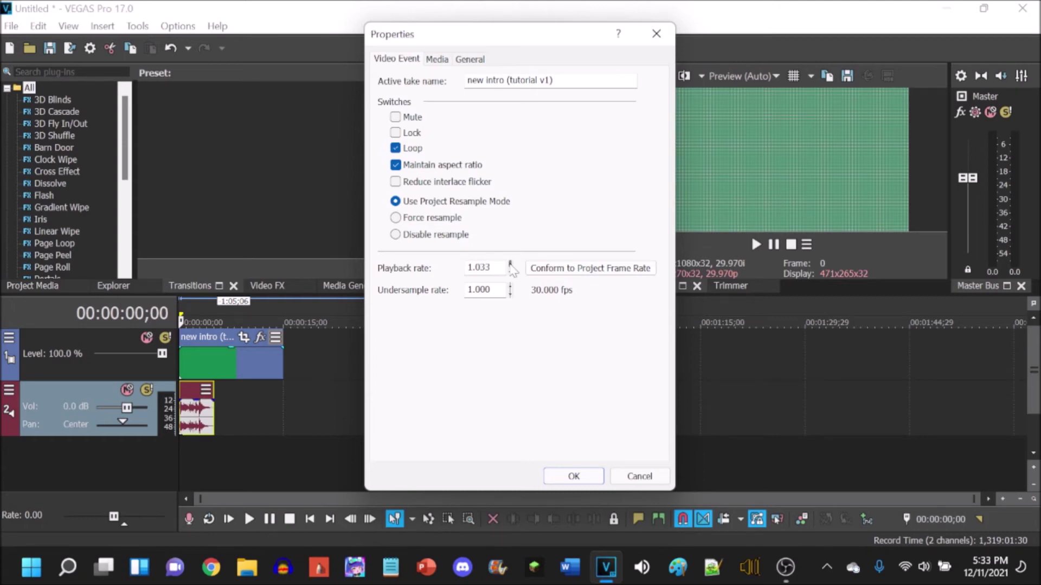
click(511, 264)
click(490, 267)
click(638, 477)
drag(235, 366, 208, 356)
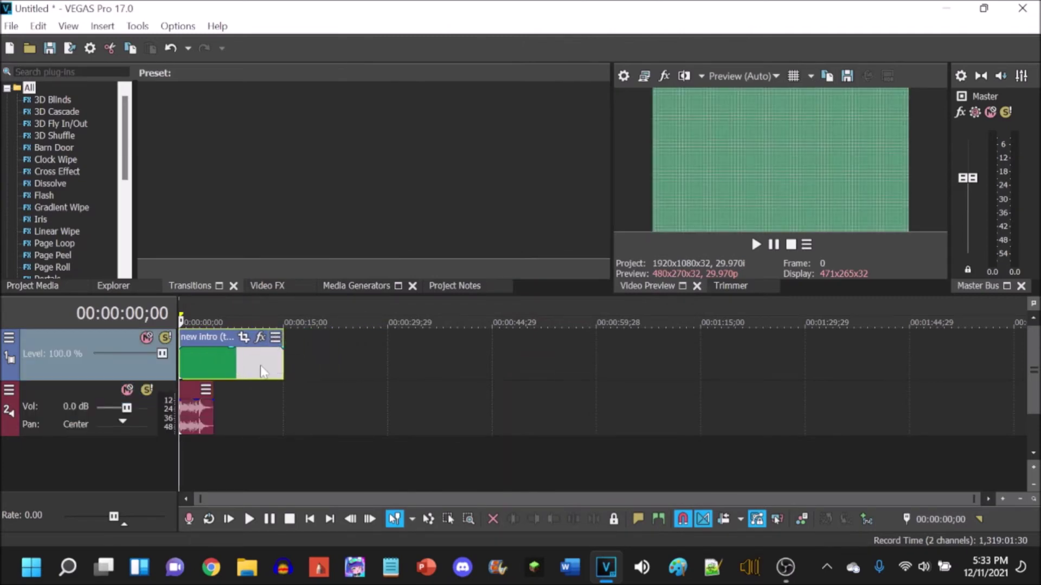
key(space)
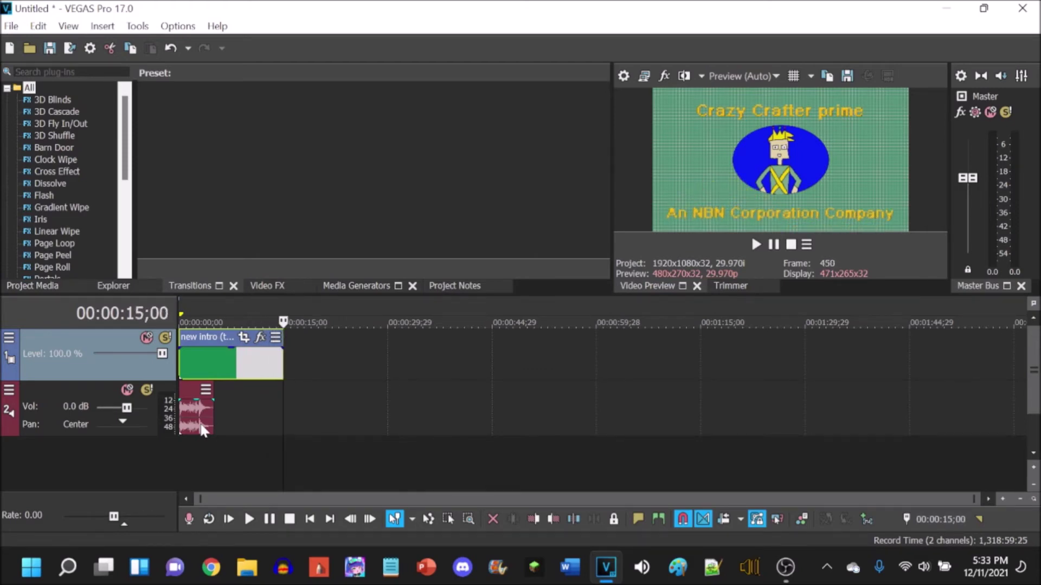
key(Left)
key(Left)
key(Left)
key(Left)
key(Left)
key(Left)
key(Left)
key(Left)
key(Left)
key(Left)
key(Left)
key(Left)
key(Left)
key(Left)
key(Left)
key(Left)
key(Left)
key(Left)
key(Left)
key(Left)
key(Left)
key(Left)
key(Left)
key(Left)
key(Left)
key(Left)
key(Left)
key(Left)
key(Left)
key(Left)
key(Left)
key(Left)
key(Left)
key(Left)
key(Left)
key(Left)
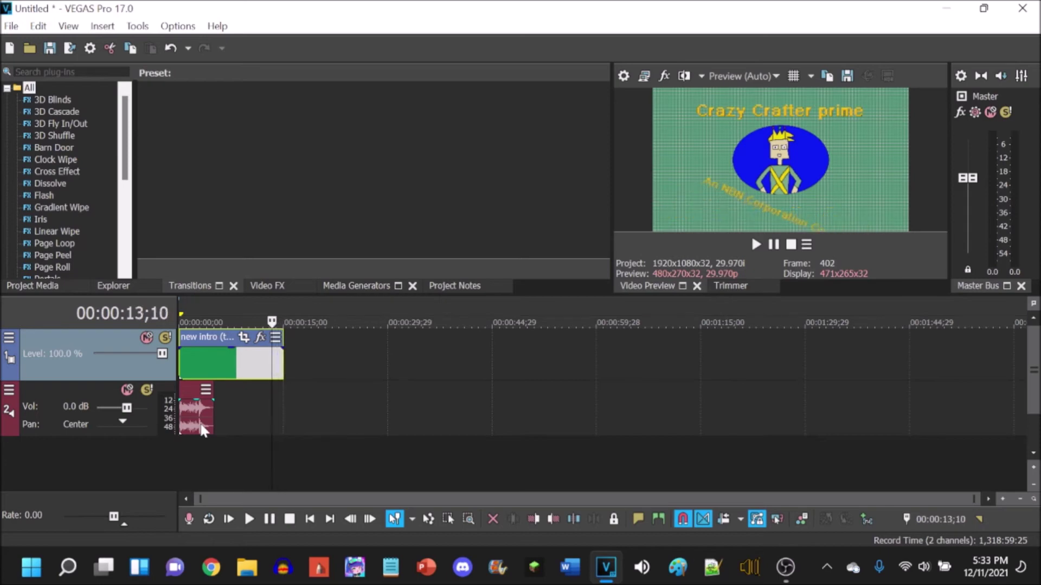
key(Left)
key(Left)
key(Left)
key(Left)
key(Left)
key(Left)
key(Left)
key(Left)
key(Left)
key(Left)
key(Left)
key(Left)
key(Left)
key(Left)
key(Left)
key(Left)
key(Left)
key(Left)
key(Left)
key(Left)
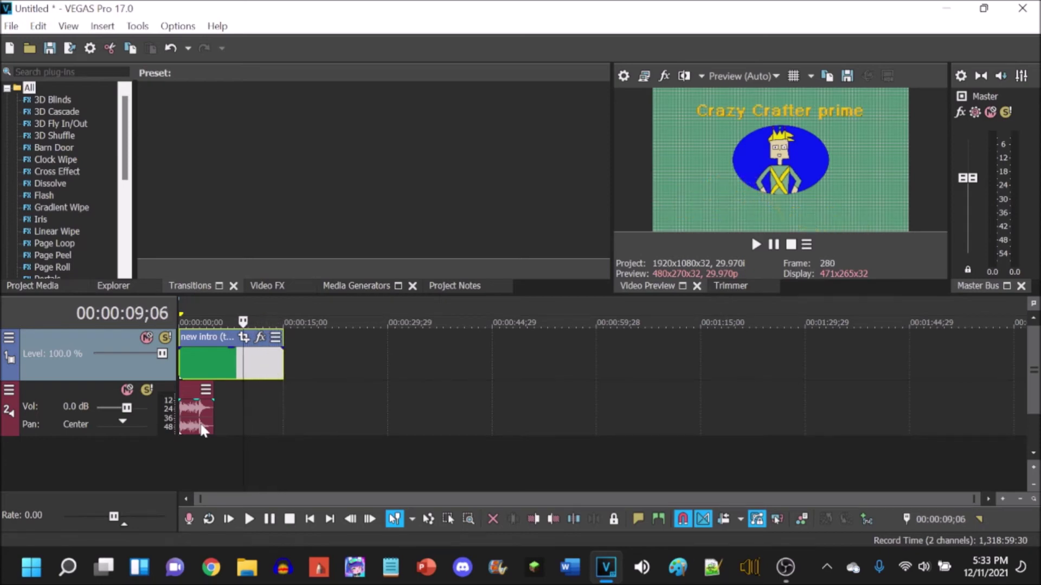
key(Left)
key(Left)
key(Left)
key(Left)
key(Left)
key(Left)
key(Left)
key(Left)
key(Left)
key(Left)
key(Left)
key(Left)
key(Left)
key(Left)
key(Left)
key(Left)
key(Left)
key(Left)
key(Left)
key(Left)
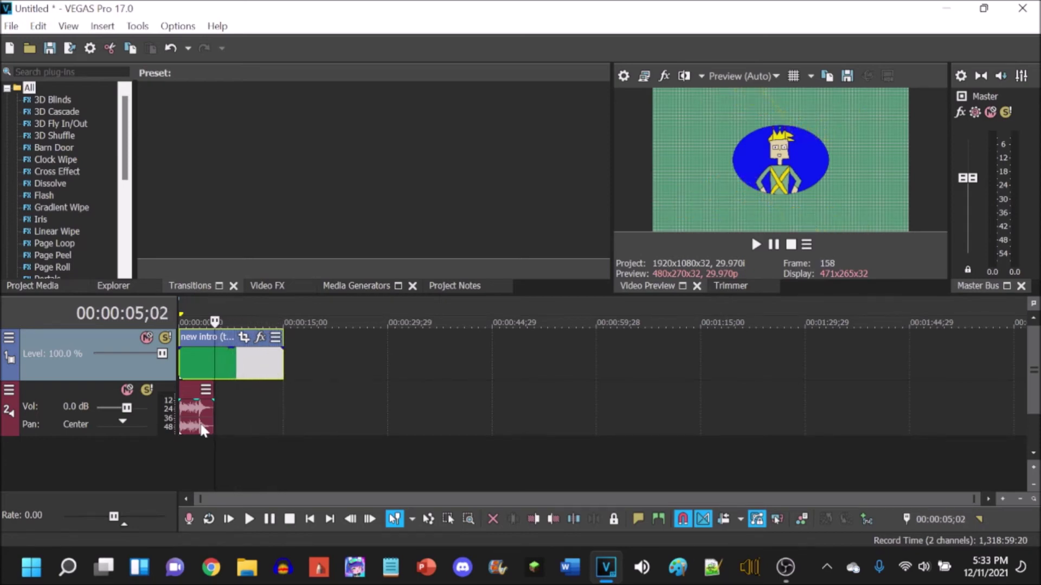
key(Right)
key(Right)
key(Right)
key(Right)
key(Right)
key(Right)
key(Right)
key(Right)
key(Right)
key(Right)
key(Right)
key(Right)
key(Right)
key(Right)
key(Right)
key(Right)
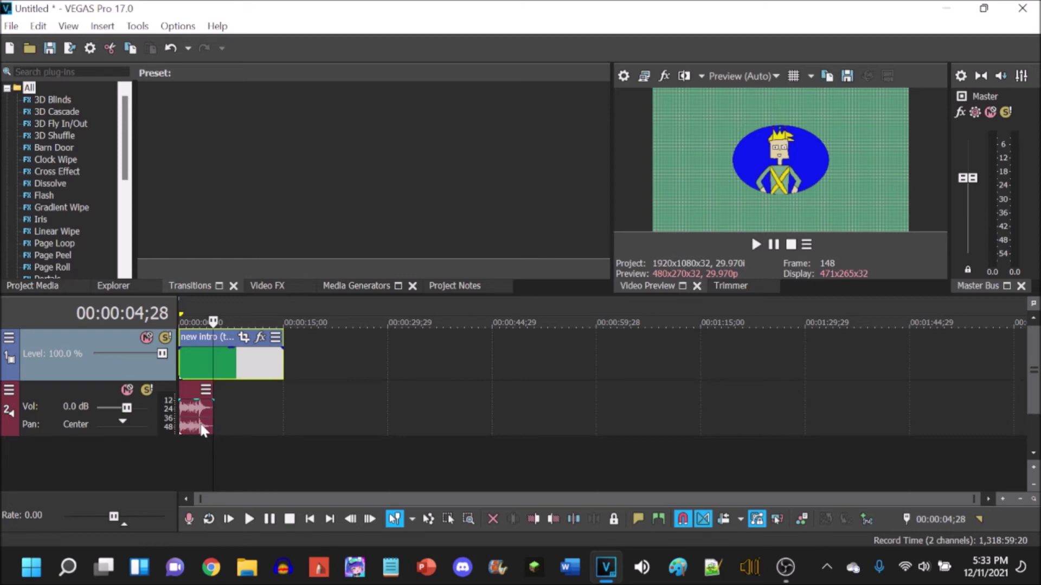
key(Left)
key(Left)
key(Left)
key(Left)
key(Left)
key(Left)
key(Left)
key(Left)
key(Left)
key(Left)
key(Left)
key(Left)
key(Left)
key(Left)
key(Left)
key(Left)
key(Left)
key(Left)
key(Left)
key(Left)
key(Left)
key(Left)
key(Left)
key(Left)
key(Left)
key(Left)
key(Left)
key(Left)
key(Left)
key(Left)
key(Left)
key(Left)
key(Left)
key(Left)
key(Left)
key(Left)
key(Left)
key(Left)
key(Left)
key(Left)
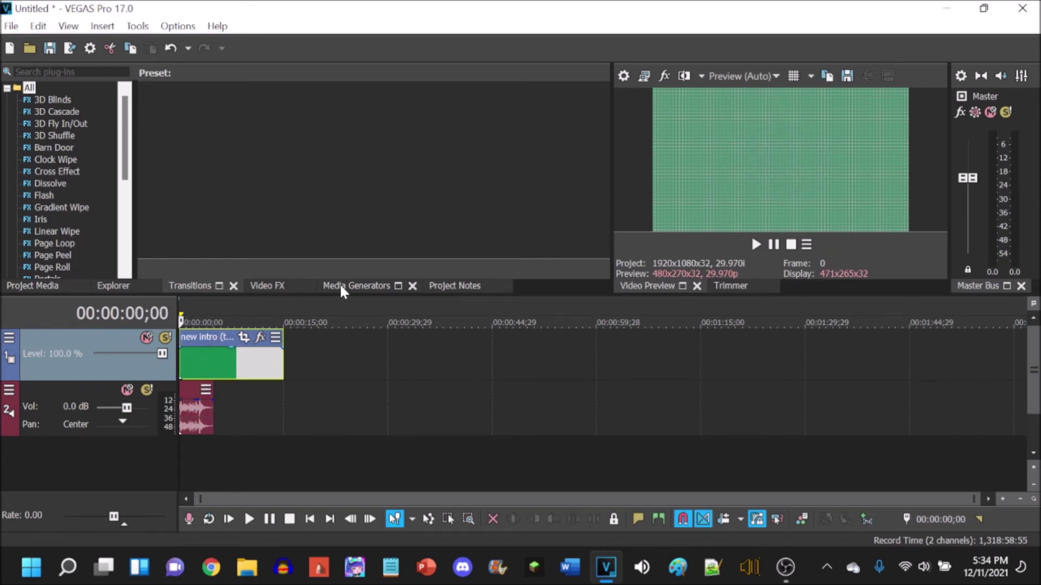
Set the intro event's playback rate to 1.250 and trim the sped-up clip's end
click(275, 337)
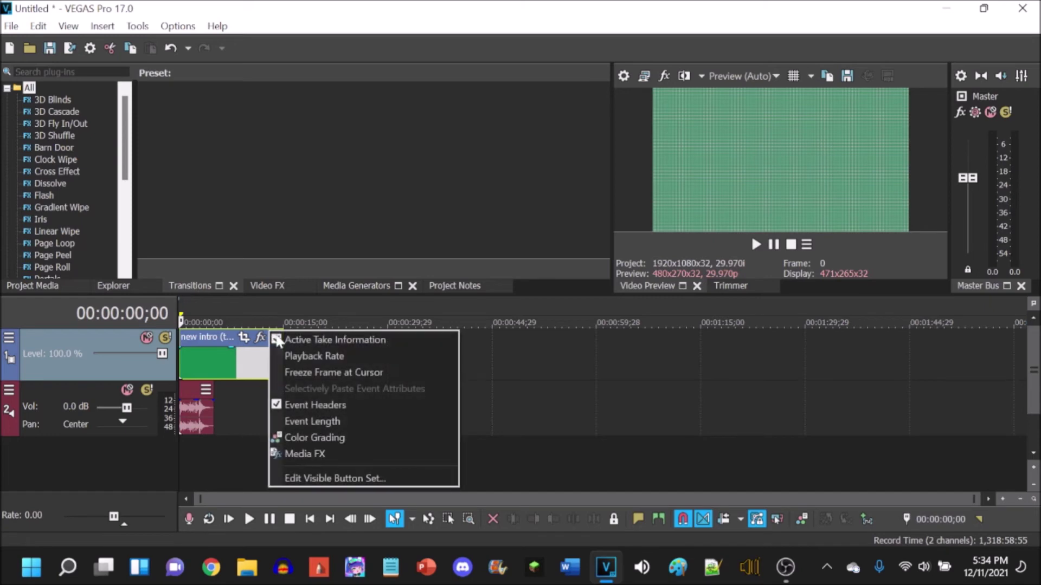
click(355, 359)
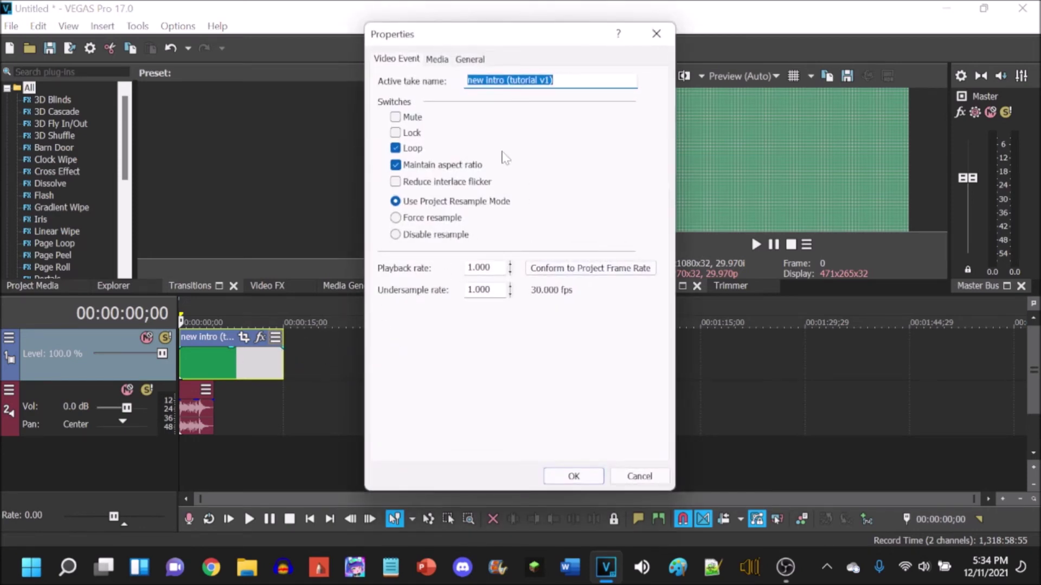
click(487, 268)
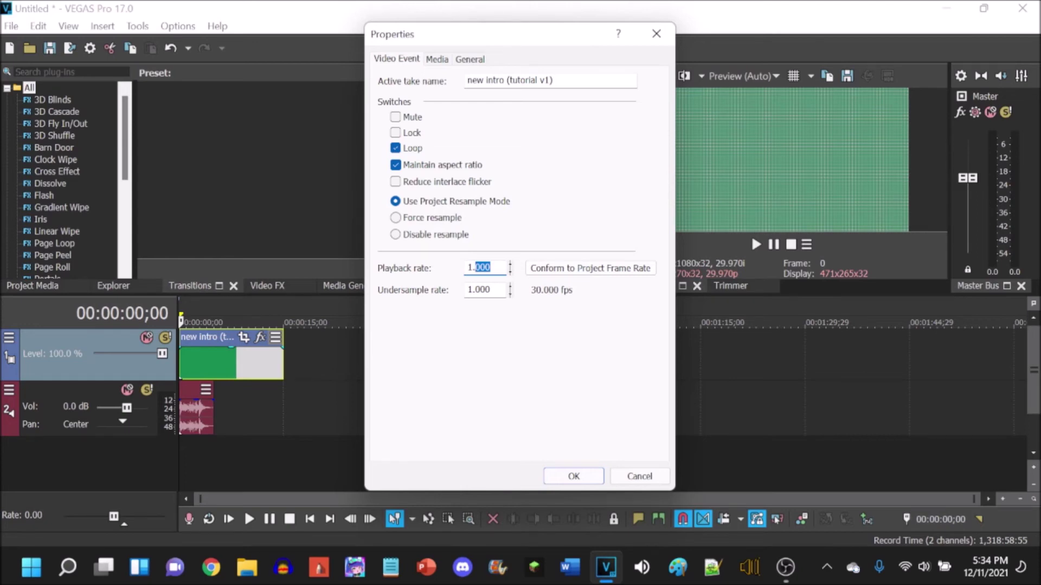
text(25)
click(593, 474)
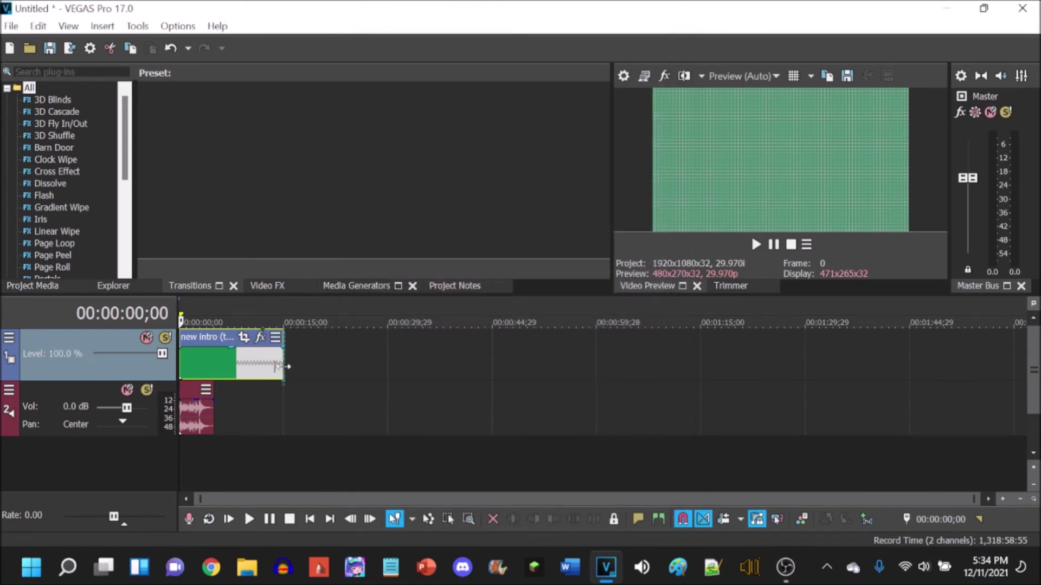
drag(283, 367, 231, 365)
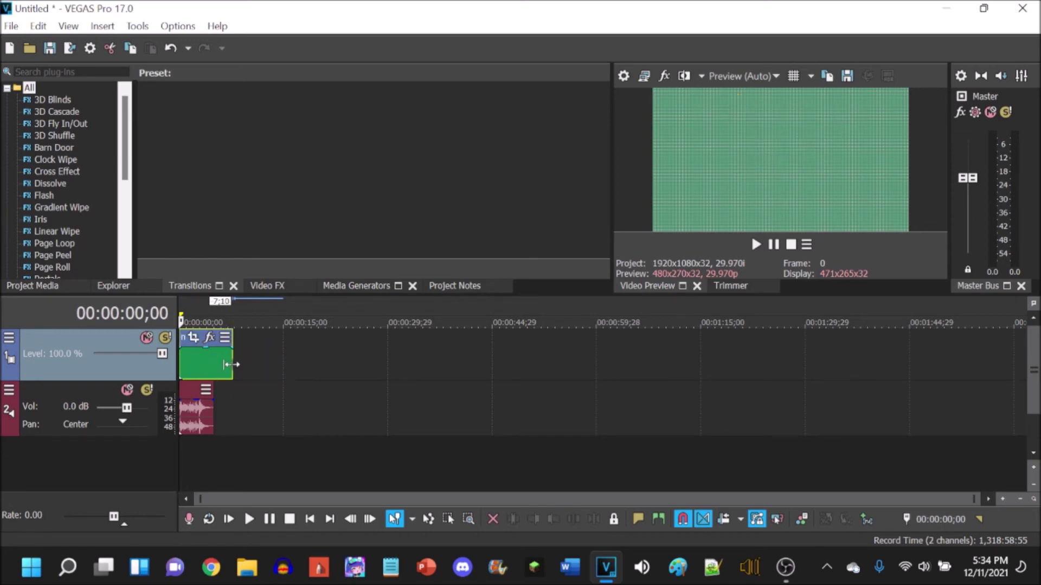
click(225, 337)
Undo an accidental freeze frame, set the playback rate to 1.275, and trim the clip's end
click(332, 374)
key(ctrl+z)
click(225, 337)
click(282, 353)
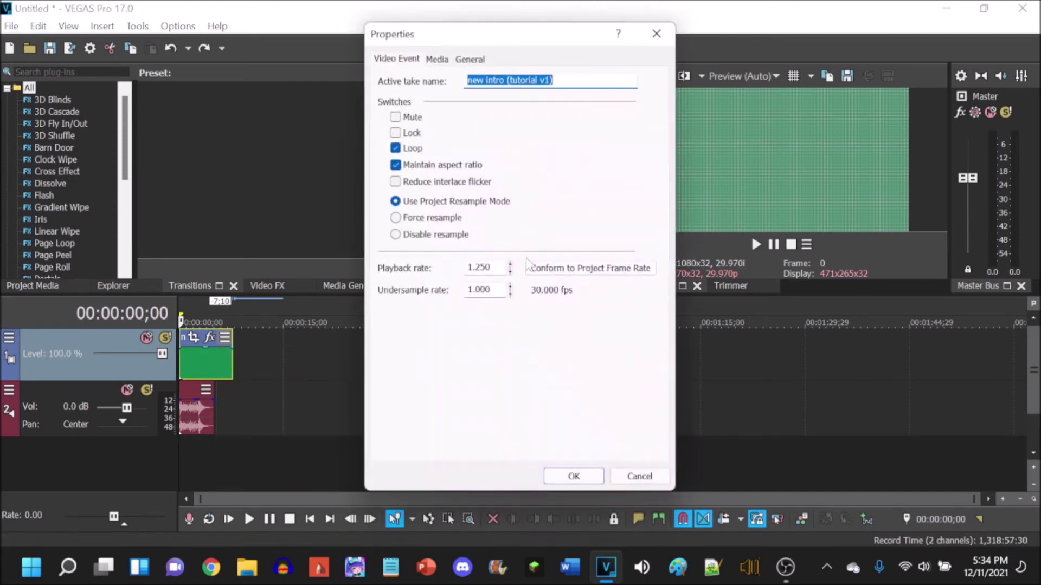
drag(480, 267, 491, 267)
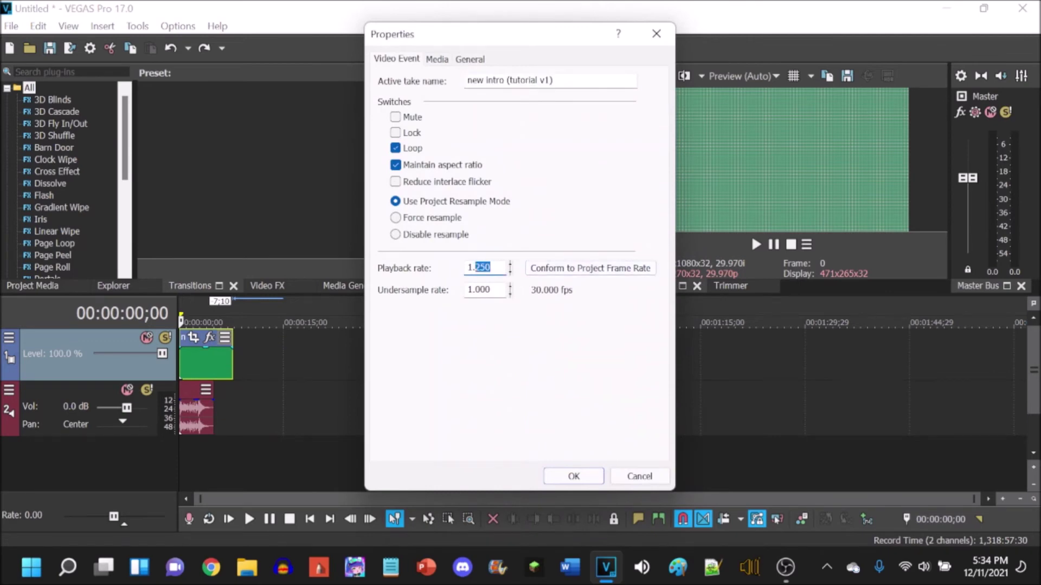
text(275)
key(Return)
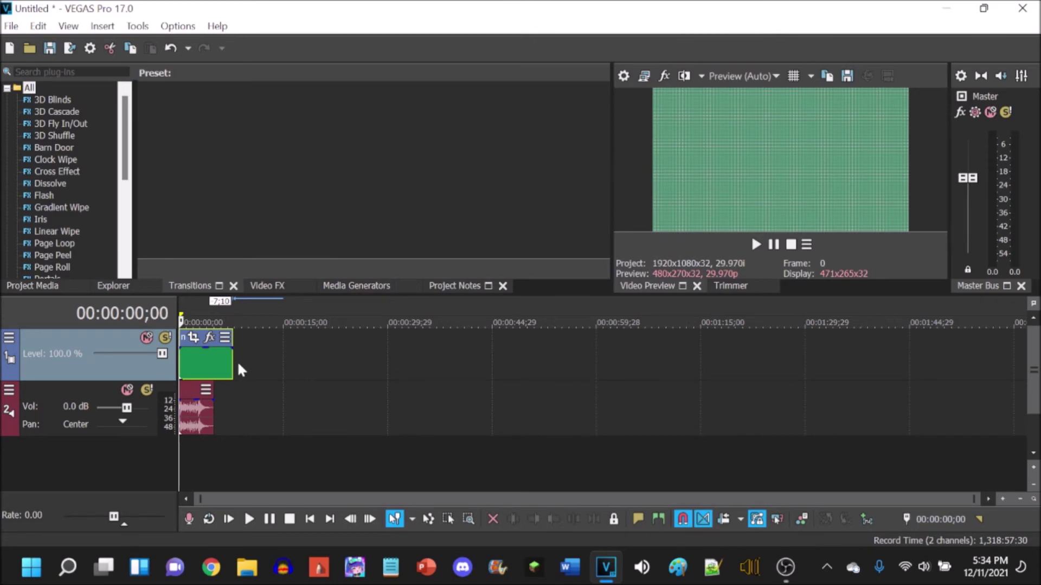
mouse_move(234, 366)
mouse_down()
mouse_move(224, 364)
mouse_move(232, 364)
mouse_up()
Raise the intro clip's playback rate to 1.3, then to 1.5
click(226, 338)
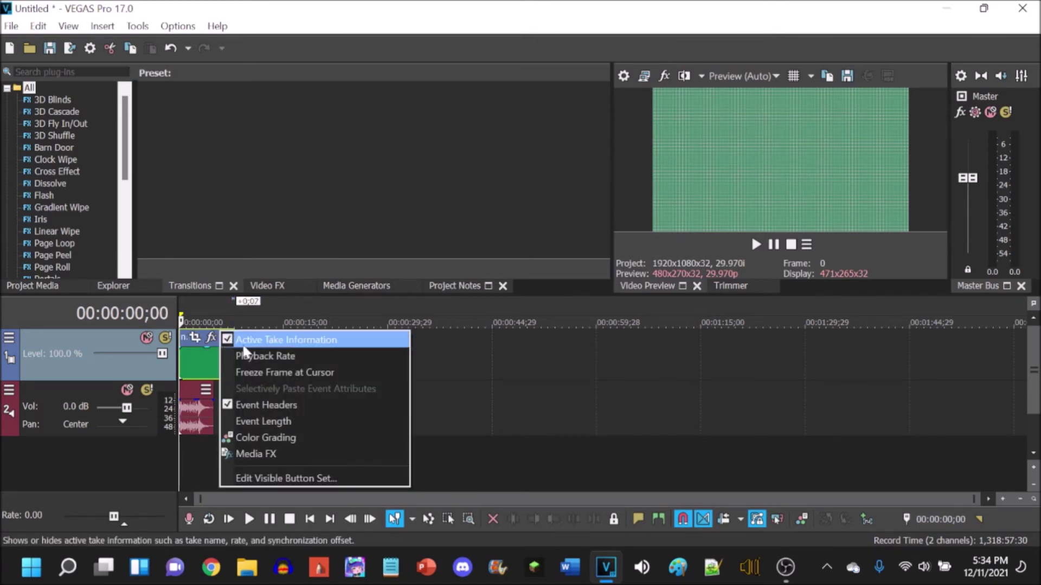
click(265, 357)
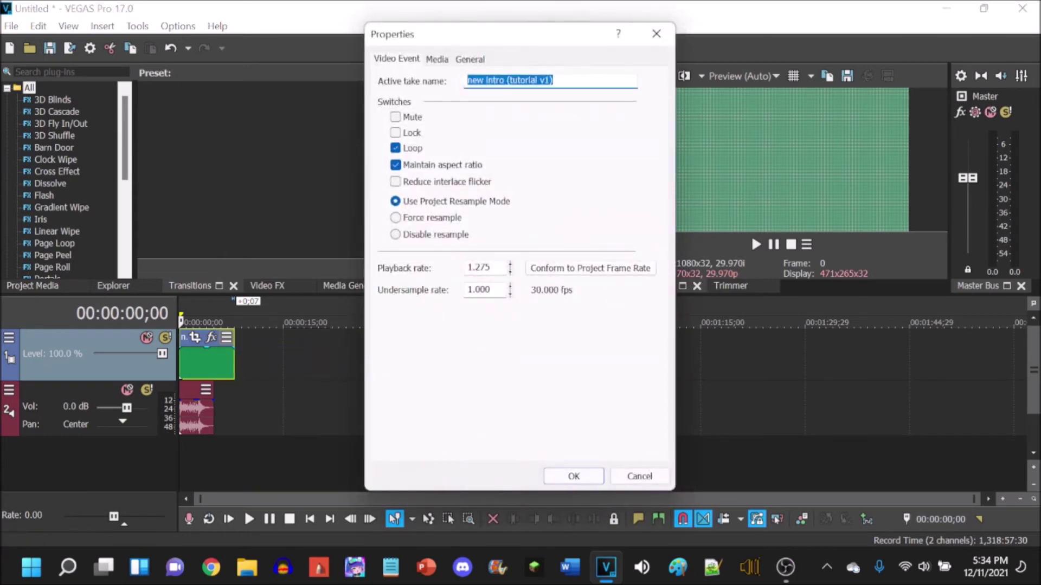
drag(480, 267, 490, 267)
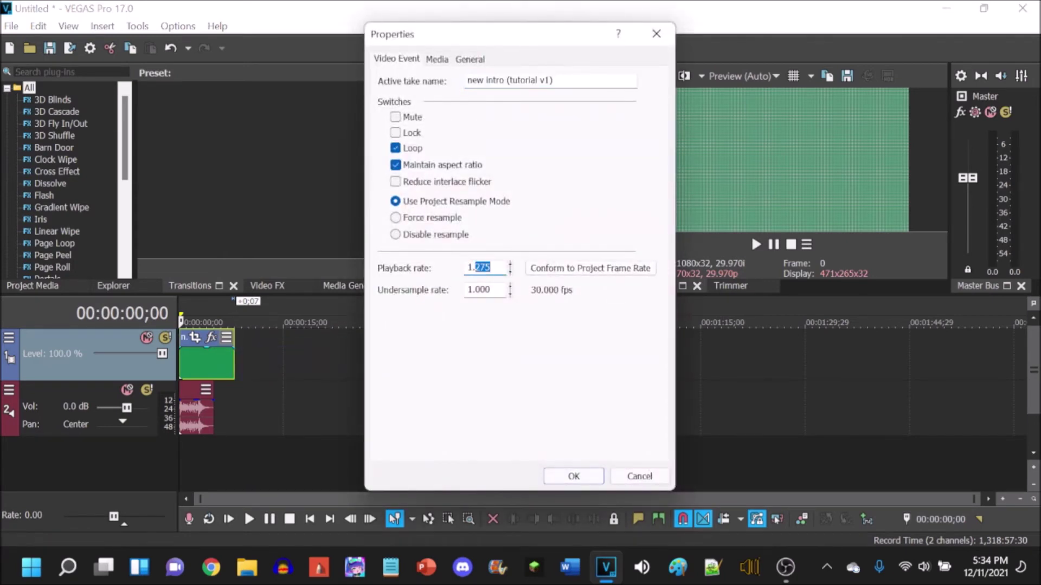
text(300)
click(591, 479)
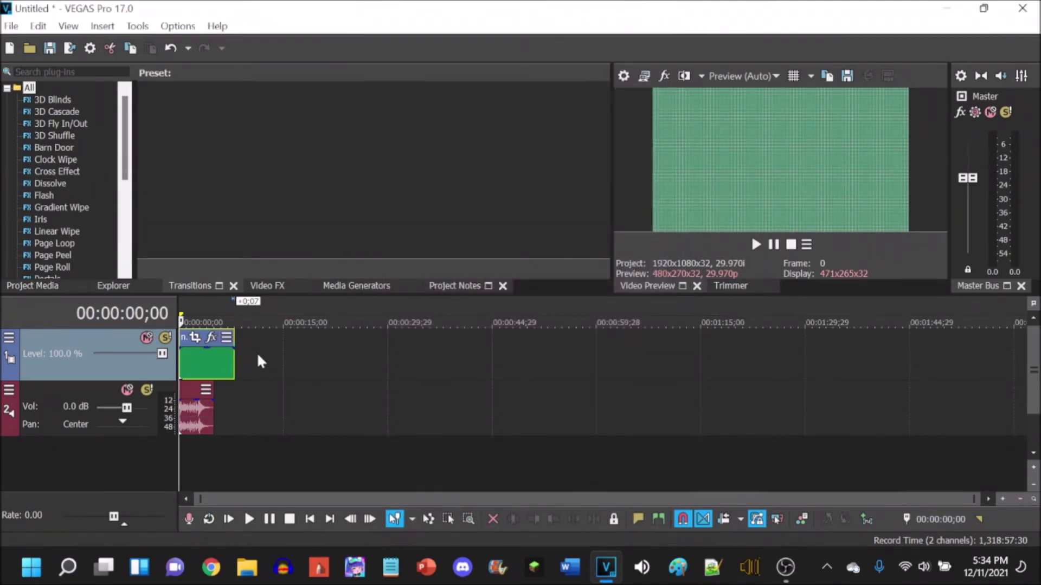
click(227, 337)
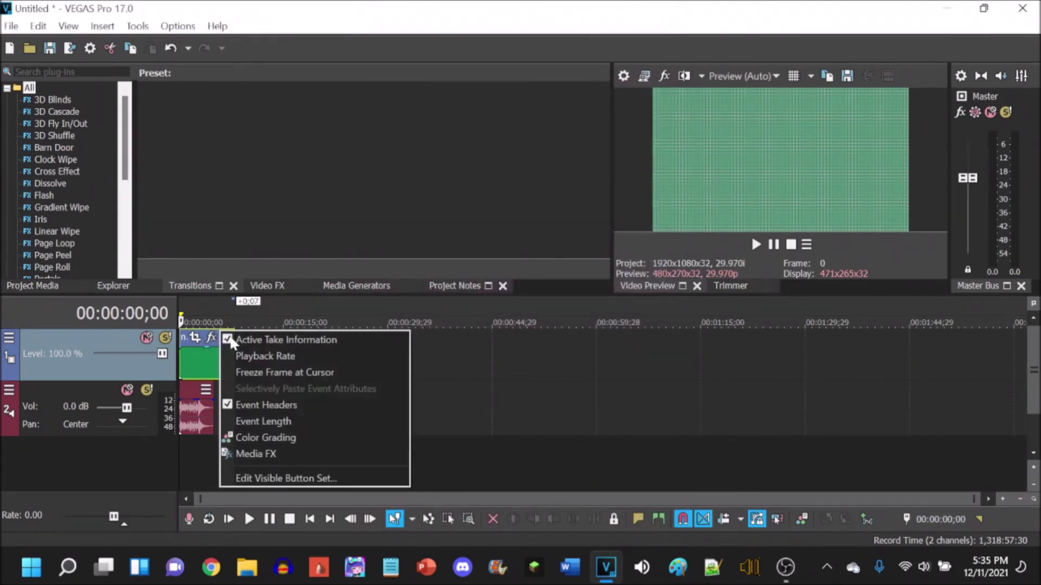
click(296, 357)
drag(491, 267, 480, 267)
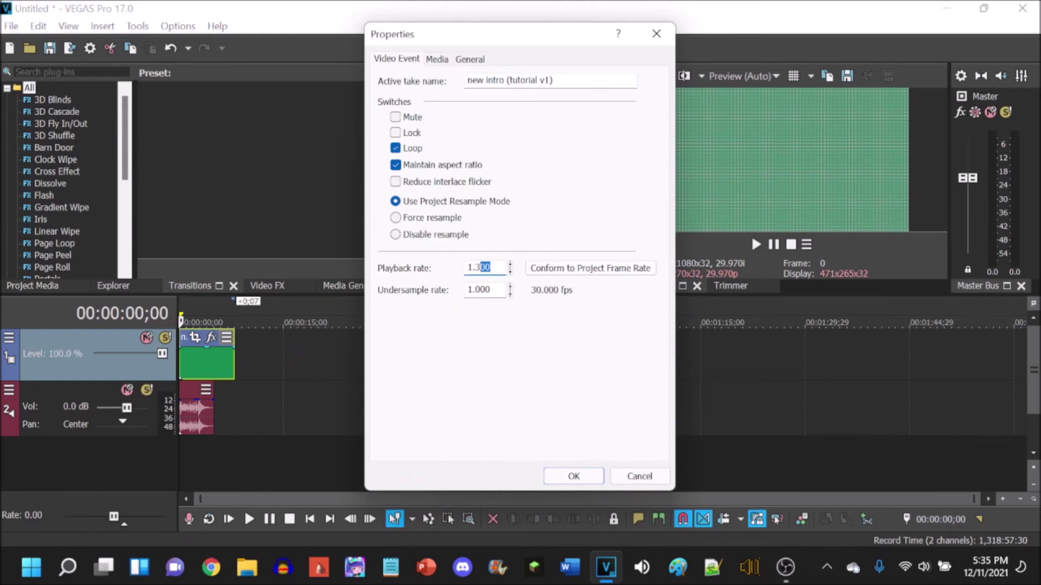
text(5)
click(588, 475)
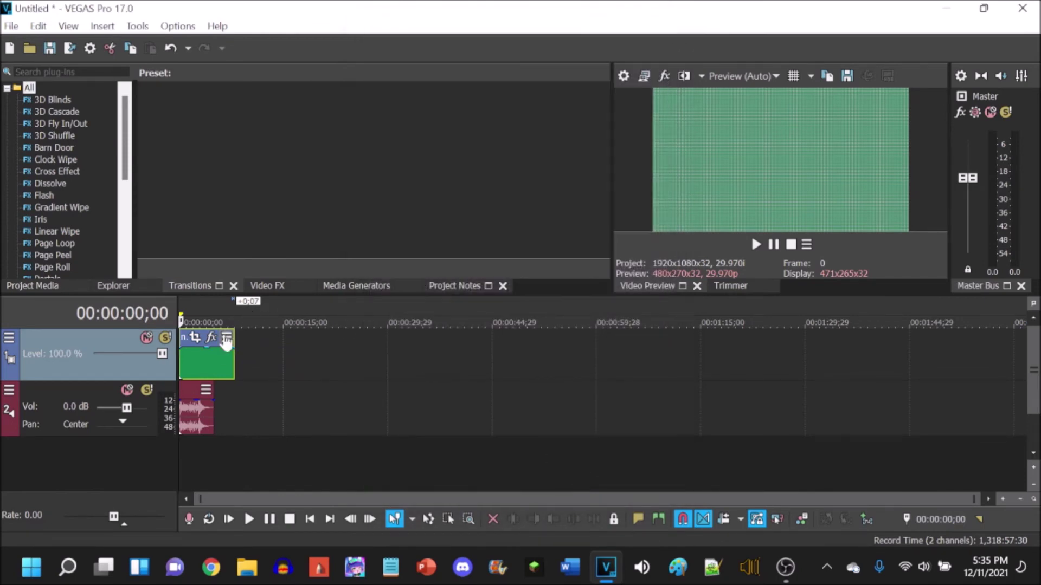
Adjust the clip's end, set the playback rate to 2, and preview from the timeline start
mouse_move(235, 366)
mouse_down()
mouse_move(413, 374)
mouse_move(214, 373)
mouse_up()
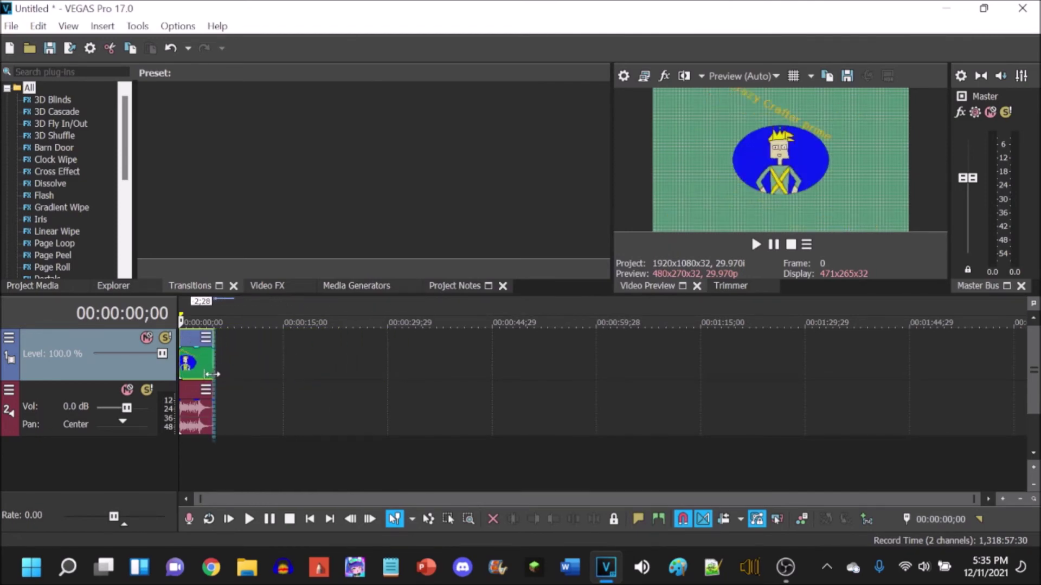
click(755, 244)
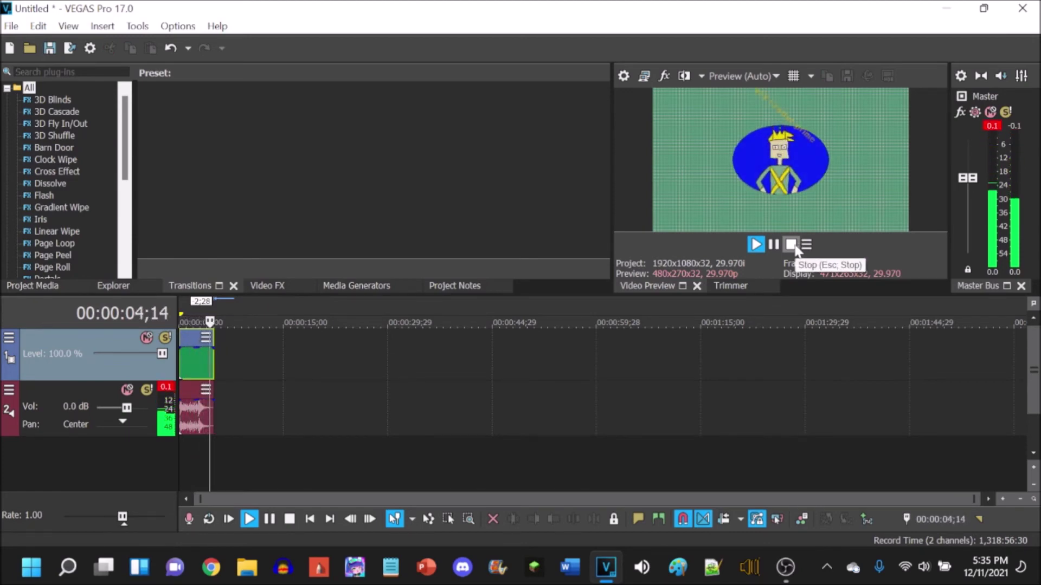
click(206, 338)
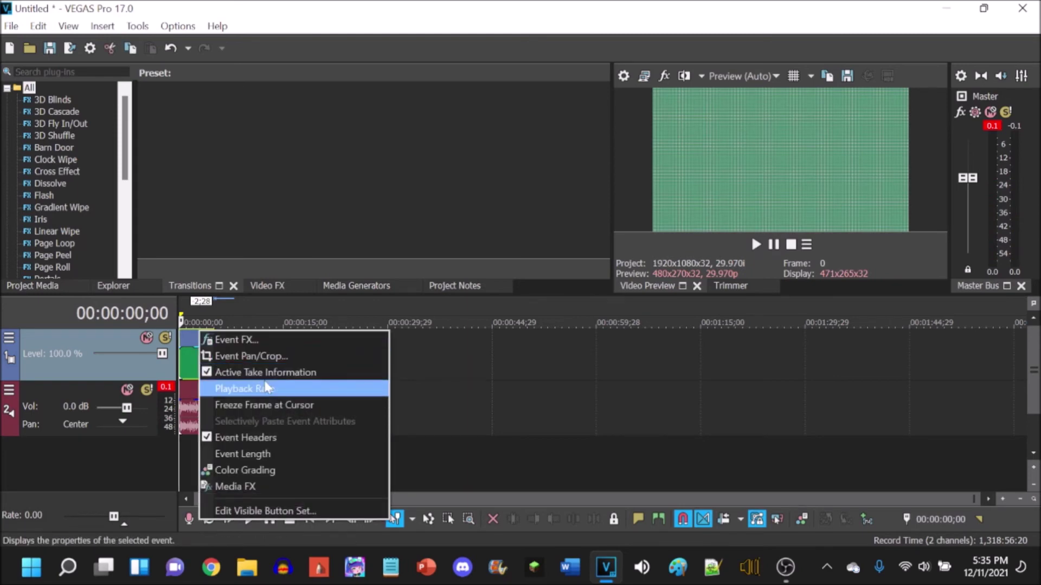
click(265, 387)
drag(490, 267, 479, 268)
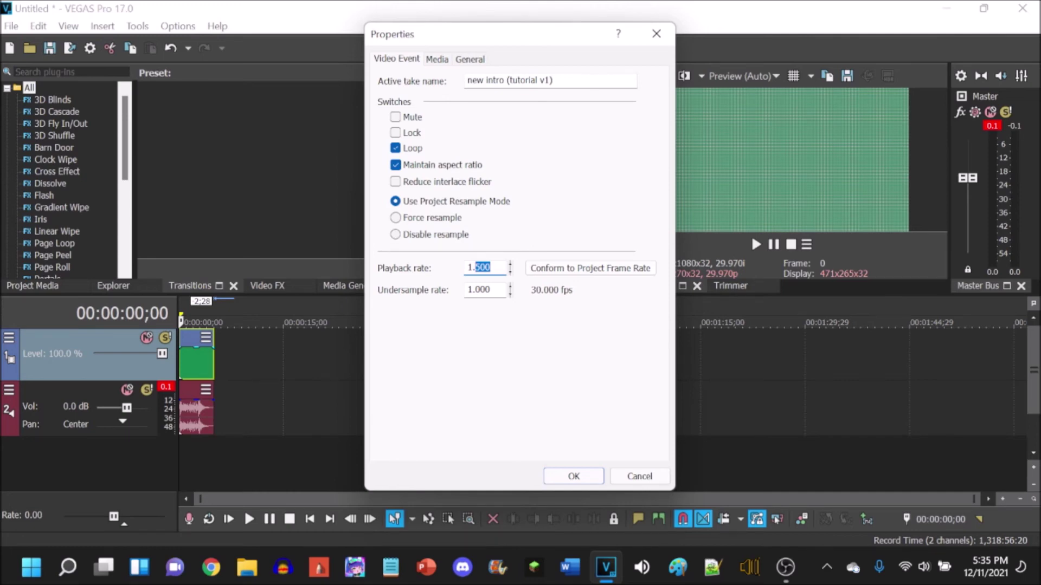
key(BackSpace)
key(BackSpace)
key(BackSpace)
key(Return)
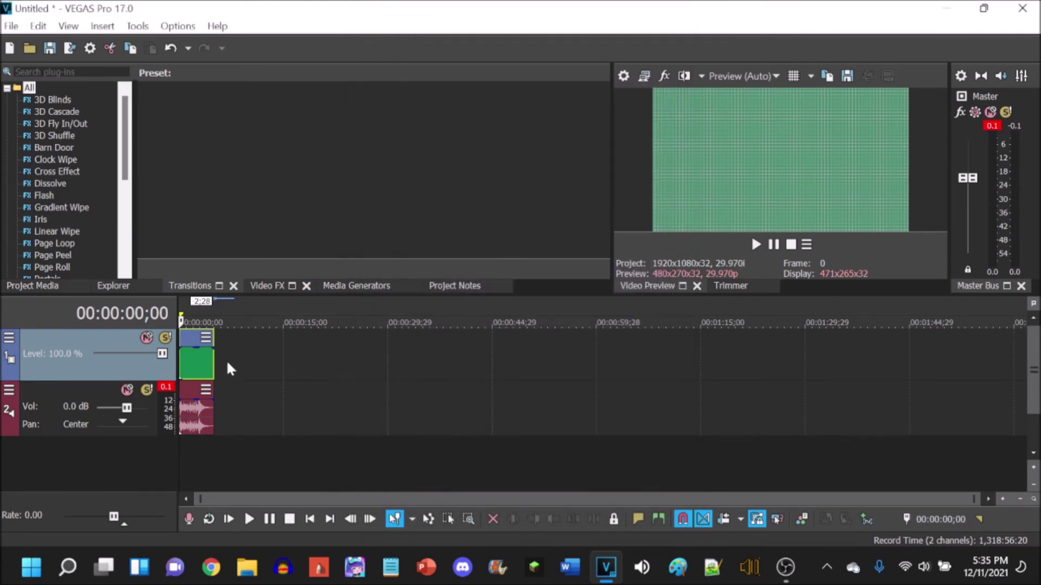
drag(221, 367, 177, 353)
click(756, 244)
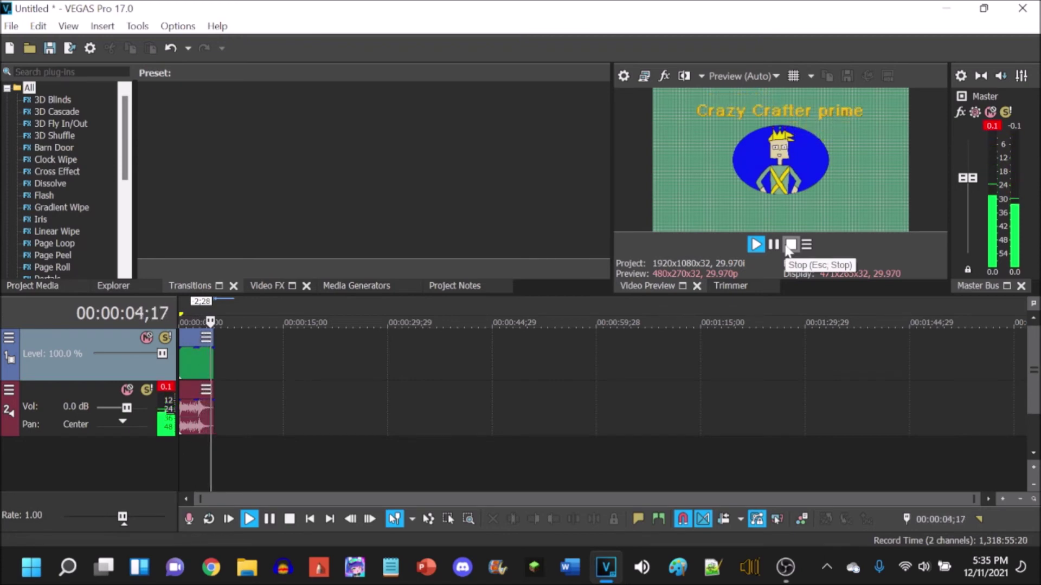
click(790, 244)
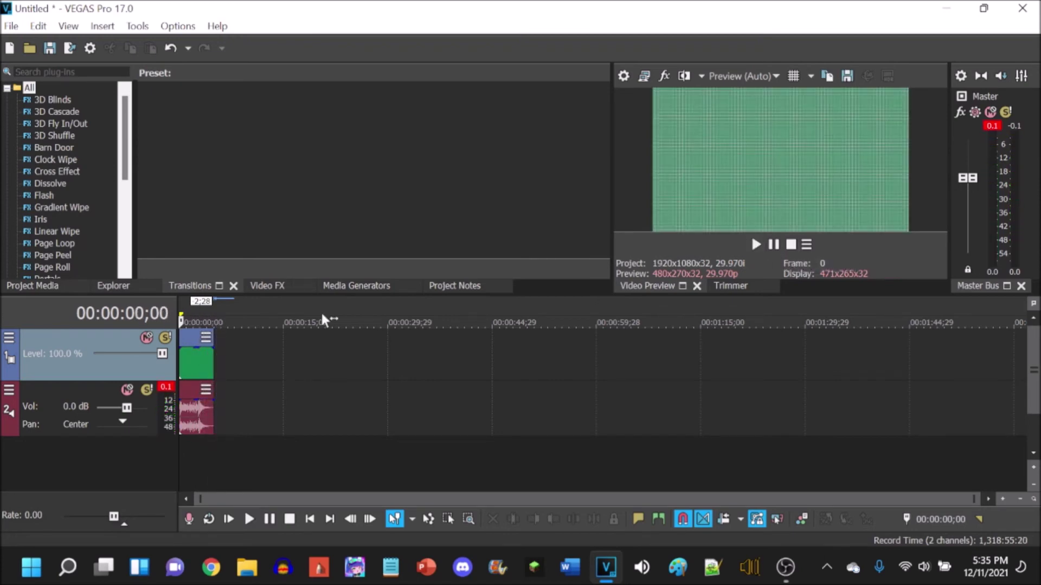
Set the intro clip's playback rate to 2.5 and preview it
click(211, 340)
click(272, 373)
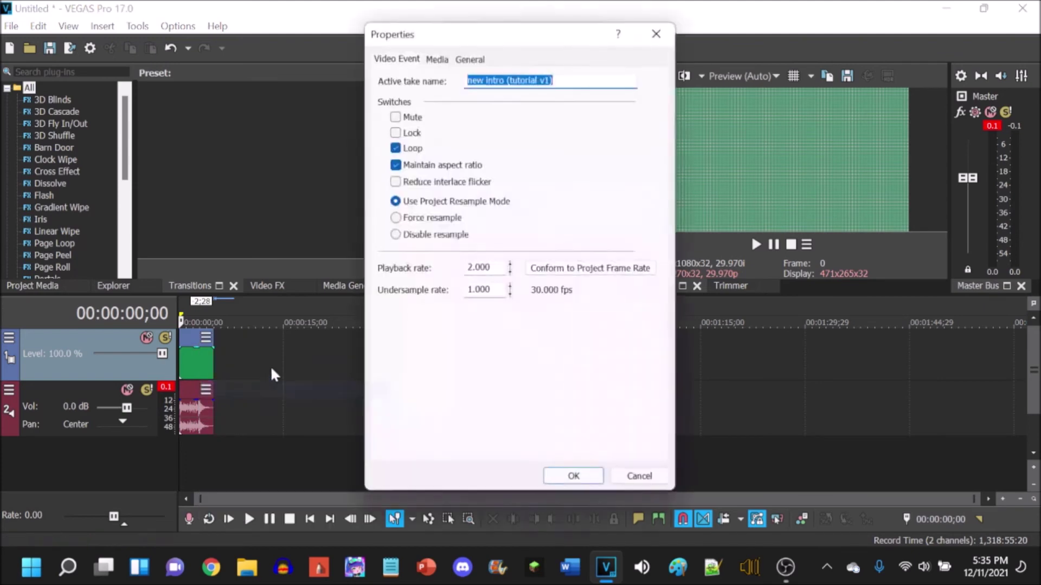
click(478, 267)
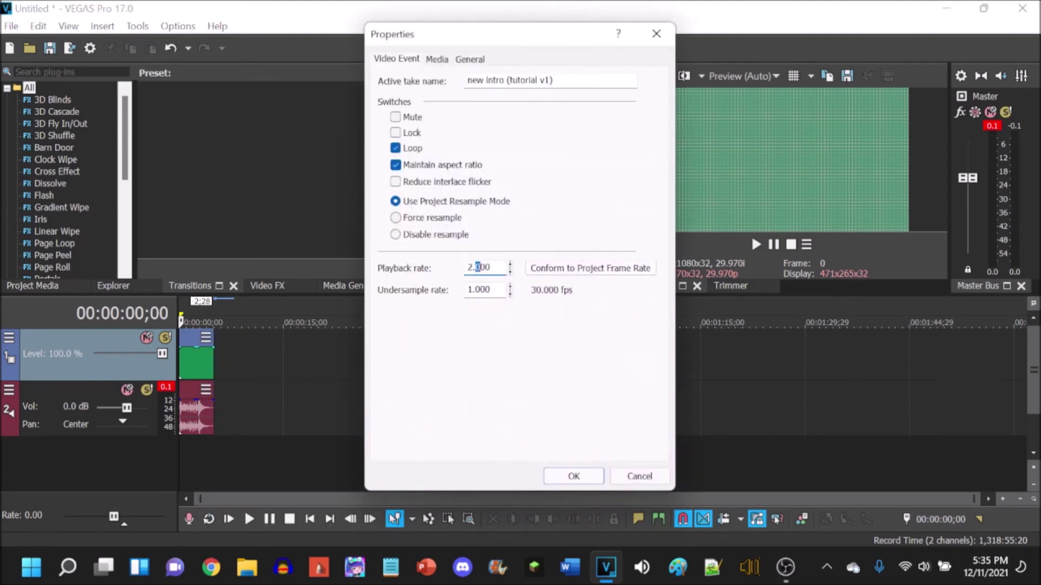
click(583, 477)
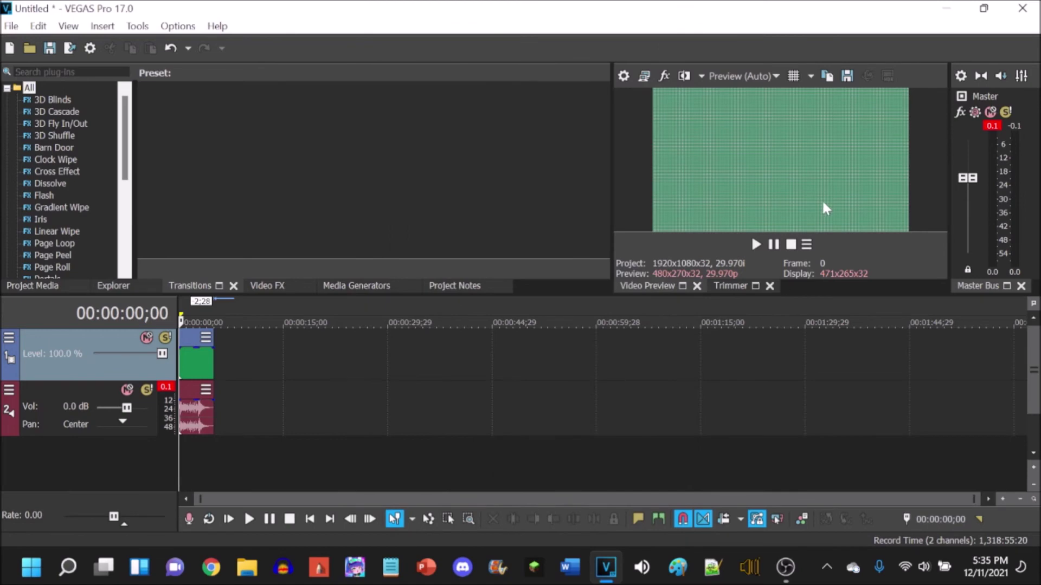
click(756, 244)
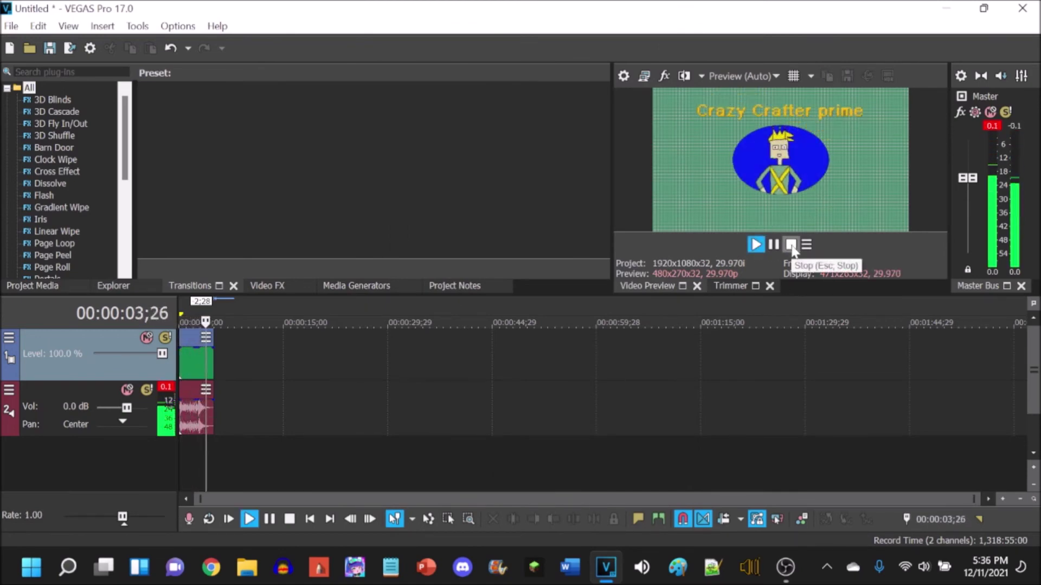
click(792, 245)
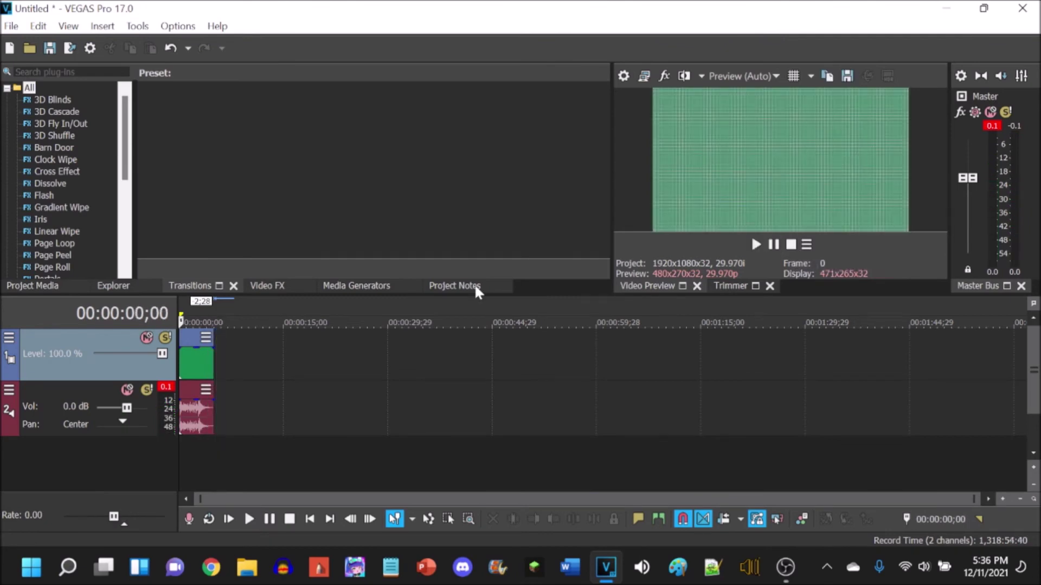
Change the playback rate to 2.75 and preview the intro again
click(206, 343)
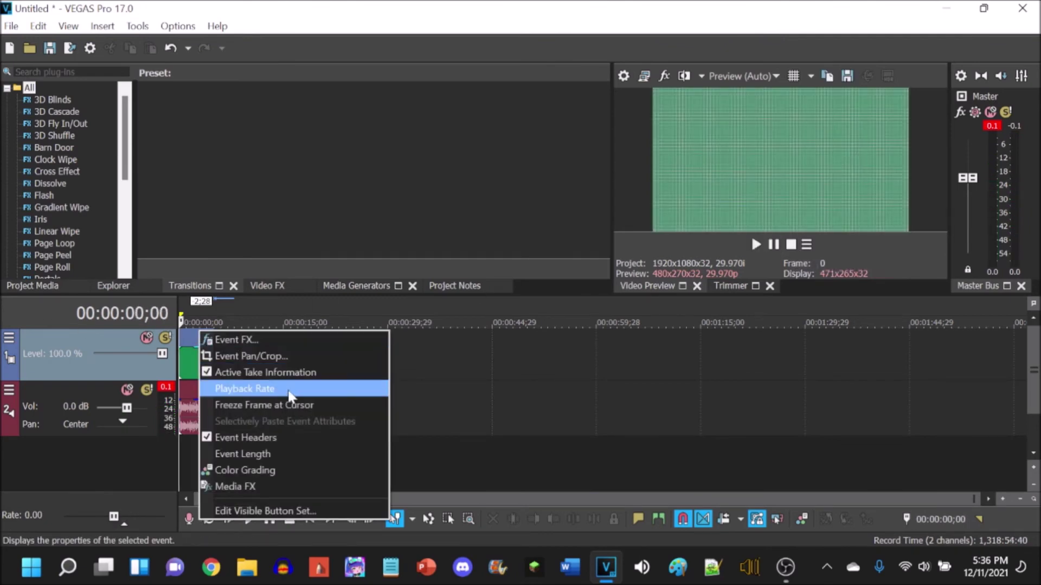
click(248, 389)
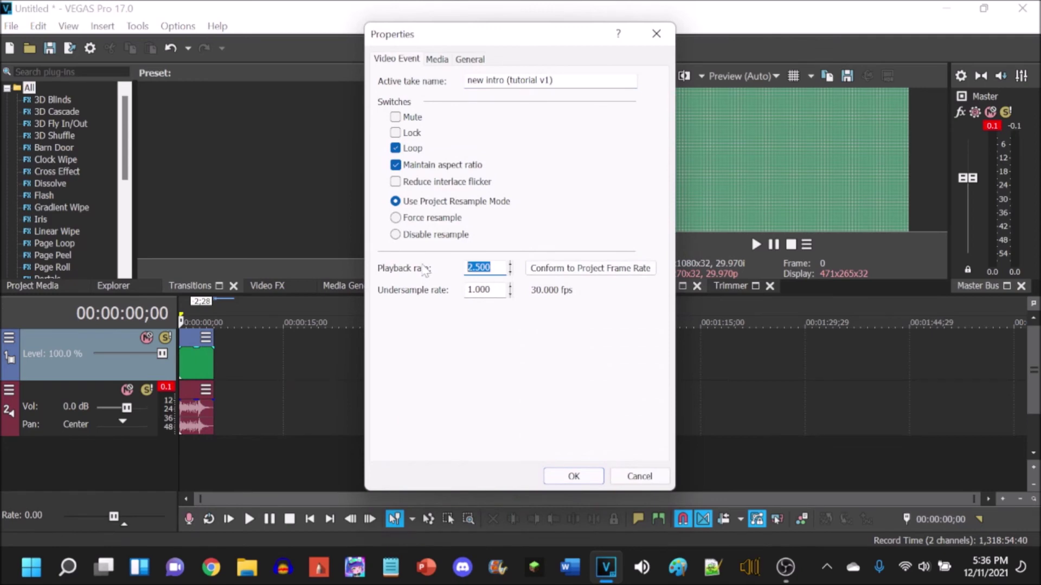
text(2.75)
key(Return)
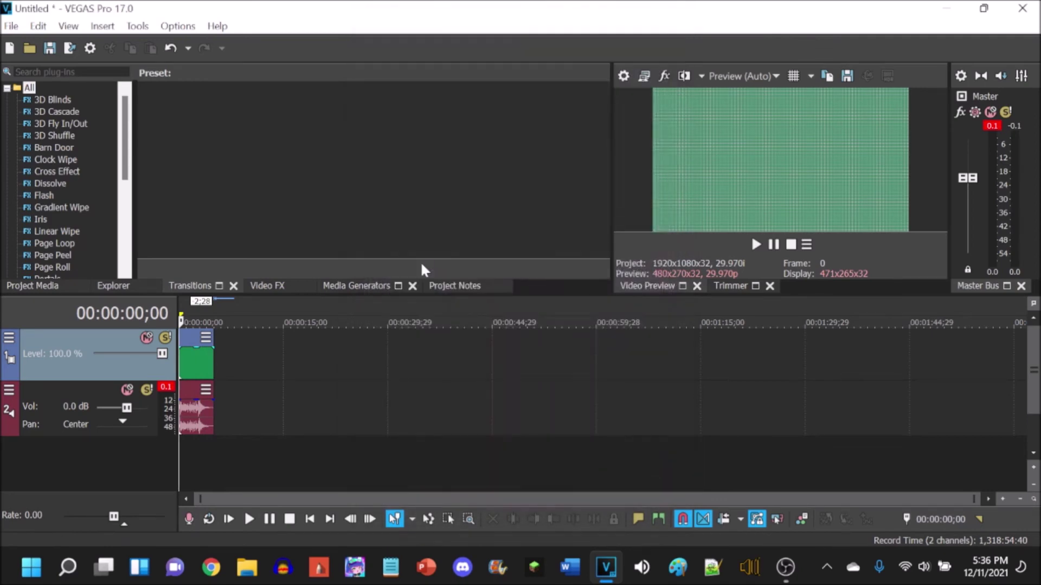
click(756, 244)
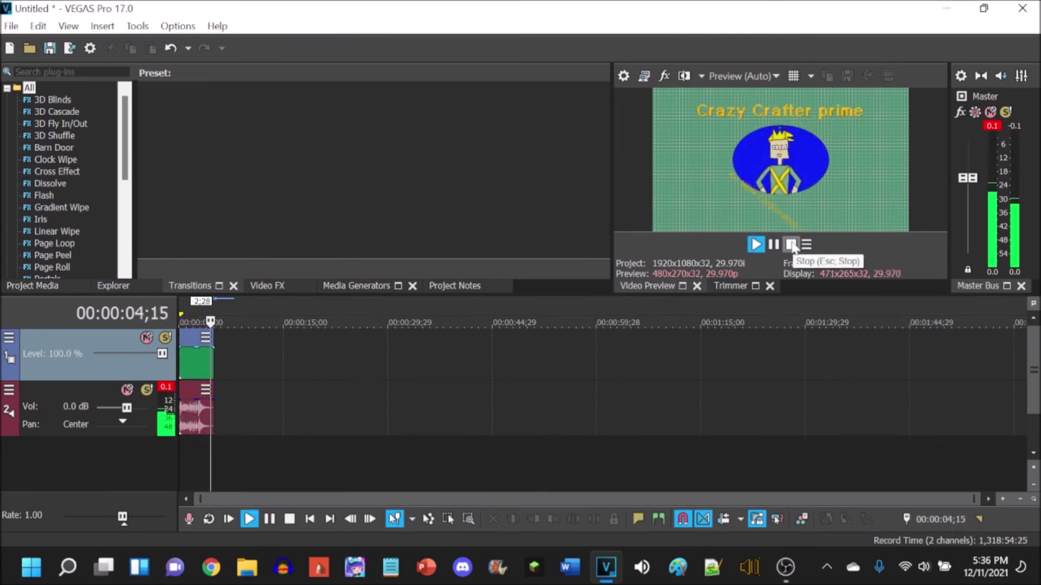
click(792, 245)
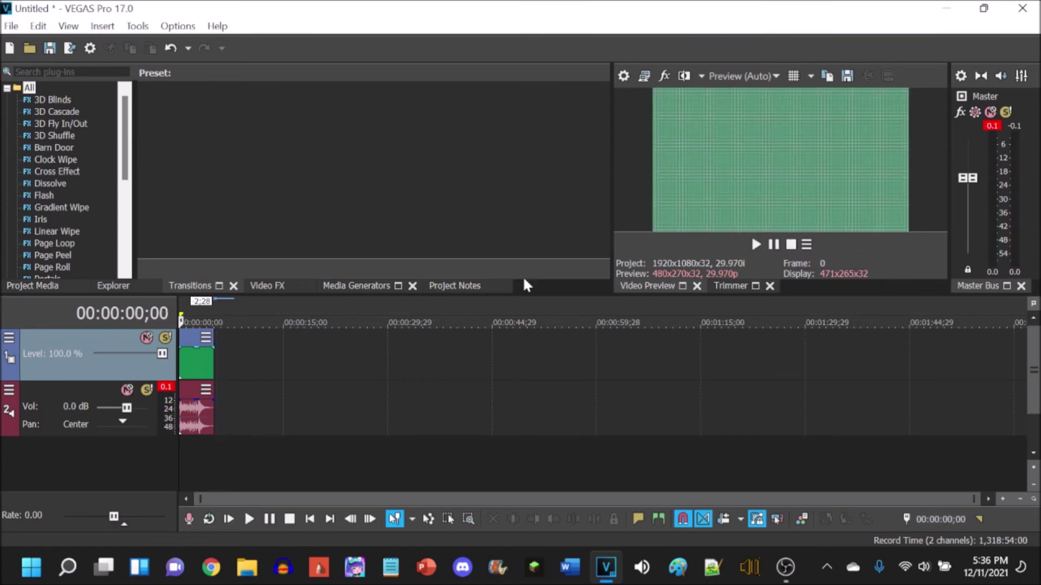
Raise the playback rate above 2.750 to 3.2 and preview the sped-up intro
click(204, 338)
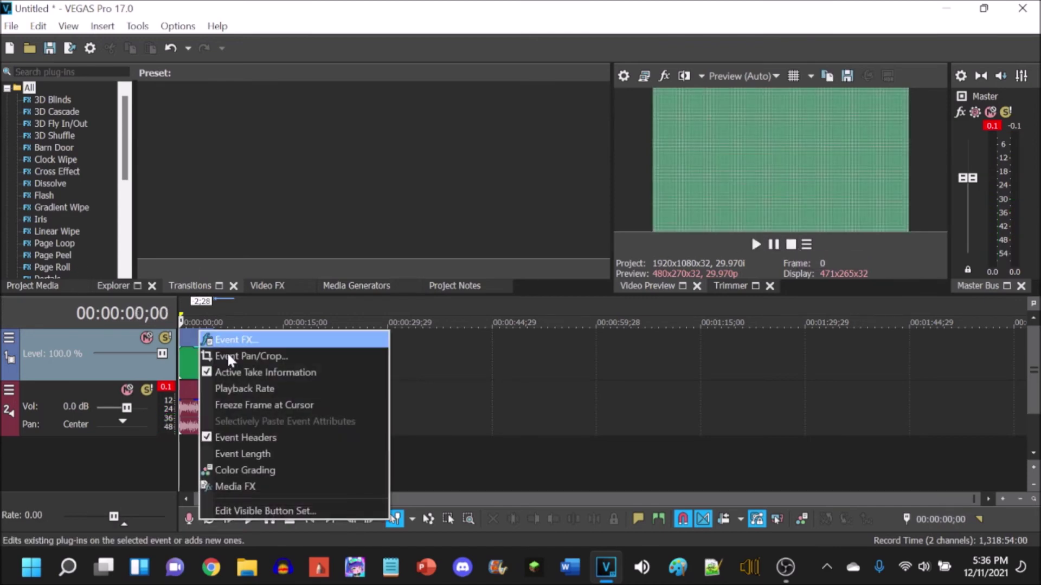
click(266, 390)
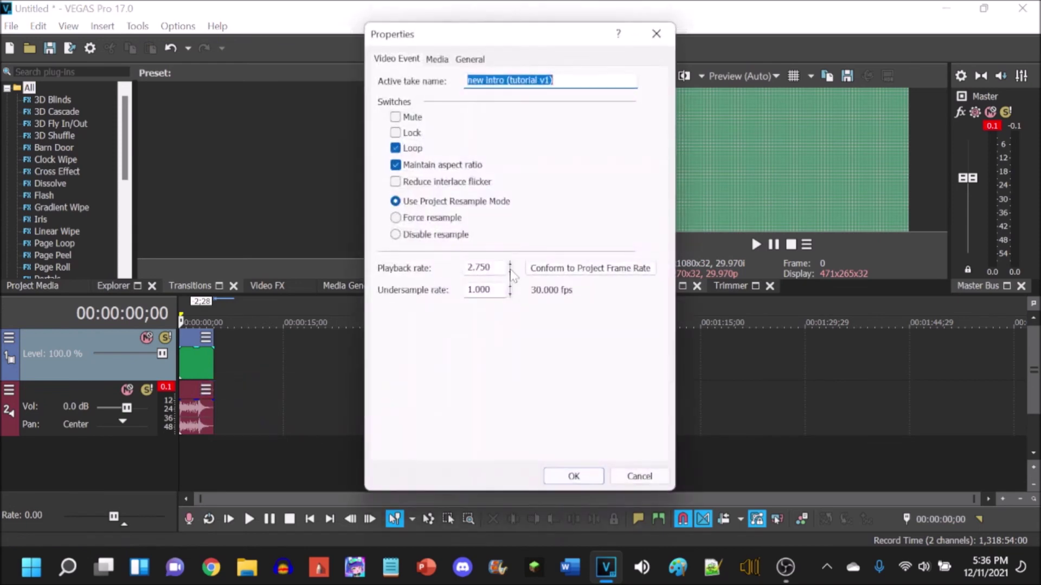
click(490, 267)
drag(490, 267, 304, 269)
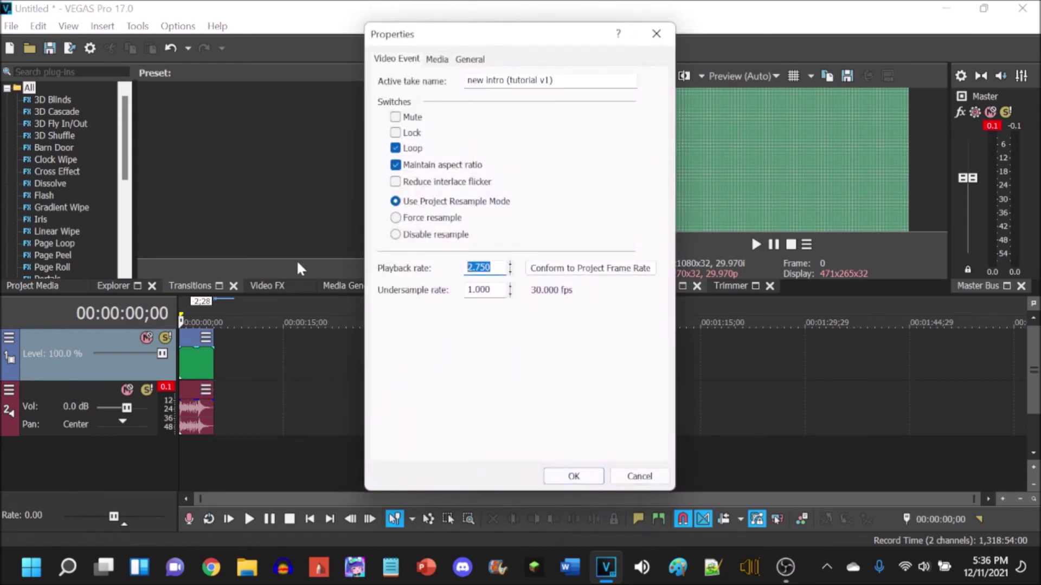
text(3.25)
key(Return)
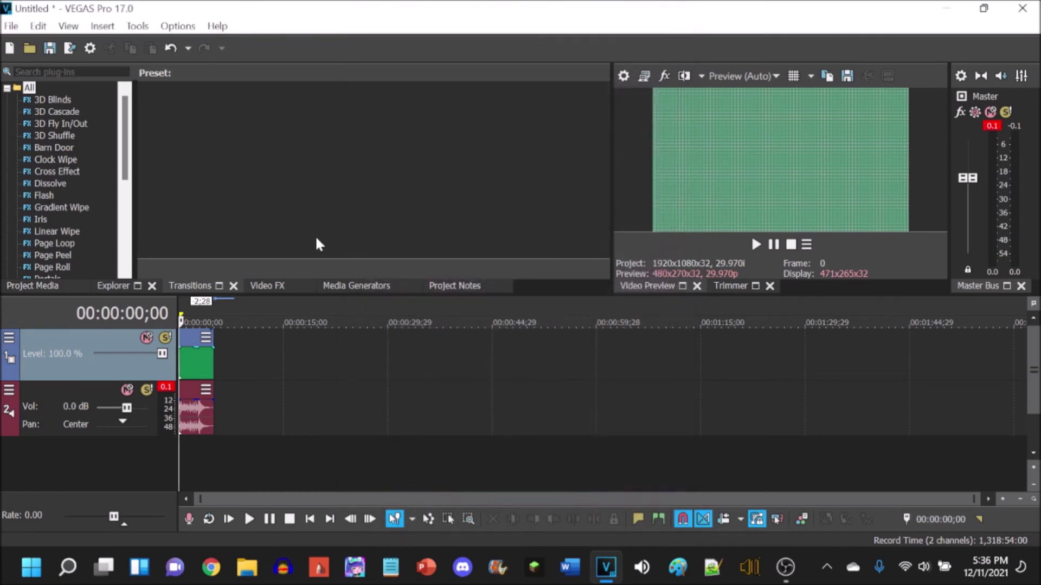
click(756, 245)
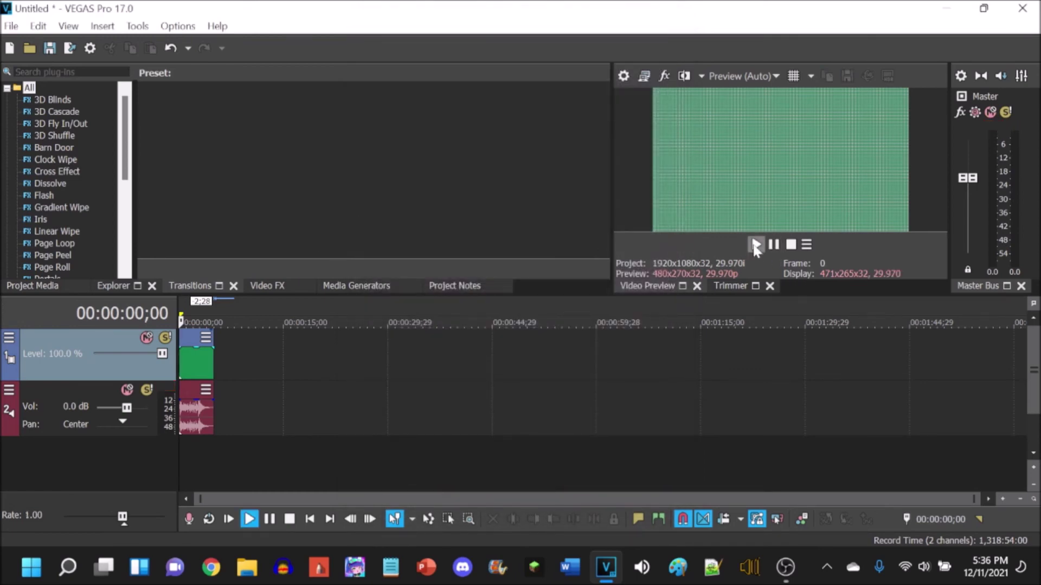
click(785, 248)
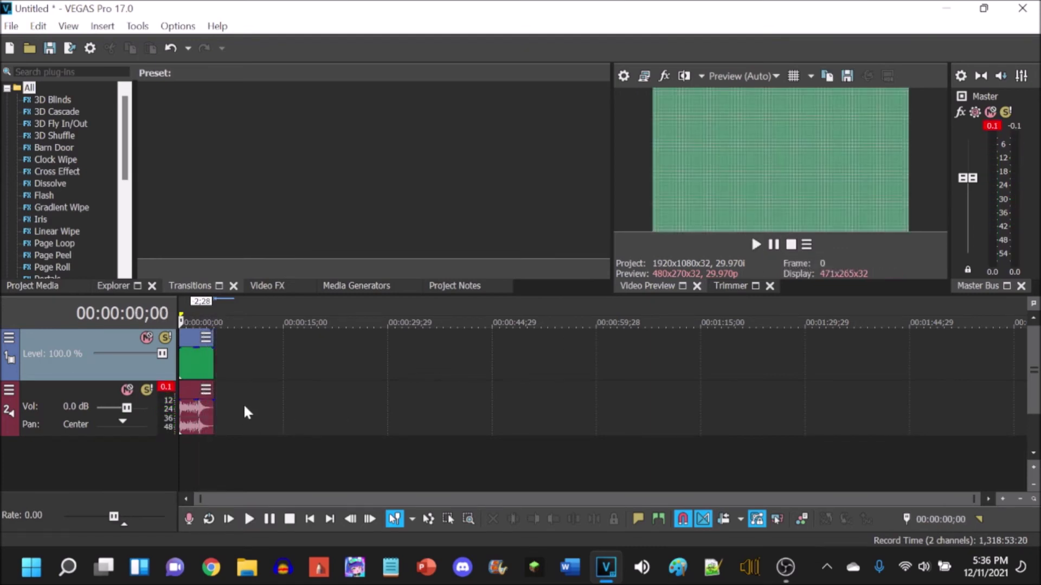
Trim the ends of the intro video and fanfare audio events, then preview the timing
drag(213, 368, 214, 367)
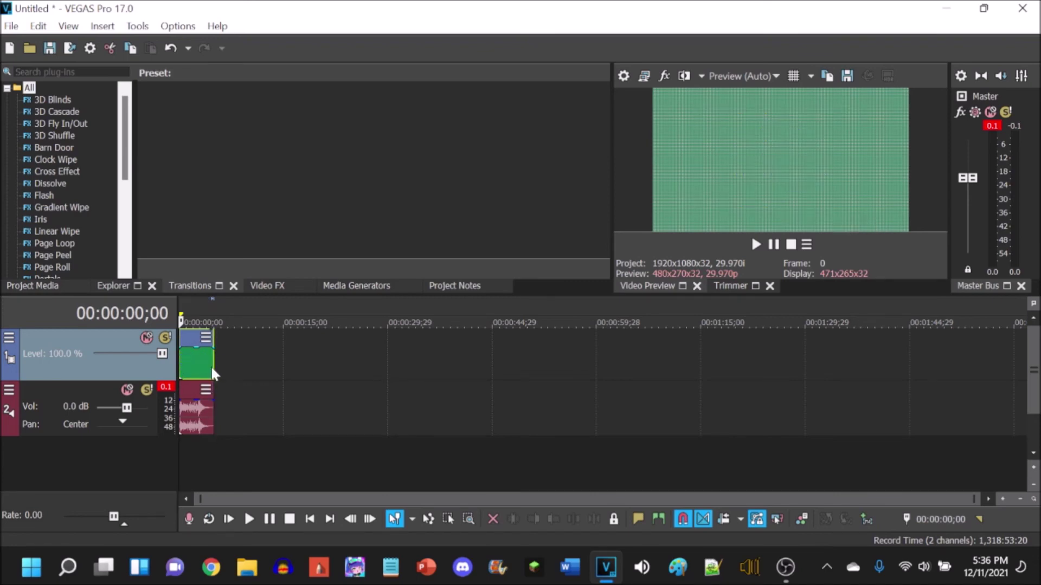
drag(212, 406, 211, 372)
click(755, 245)
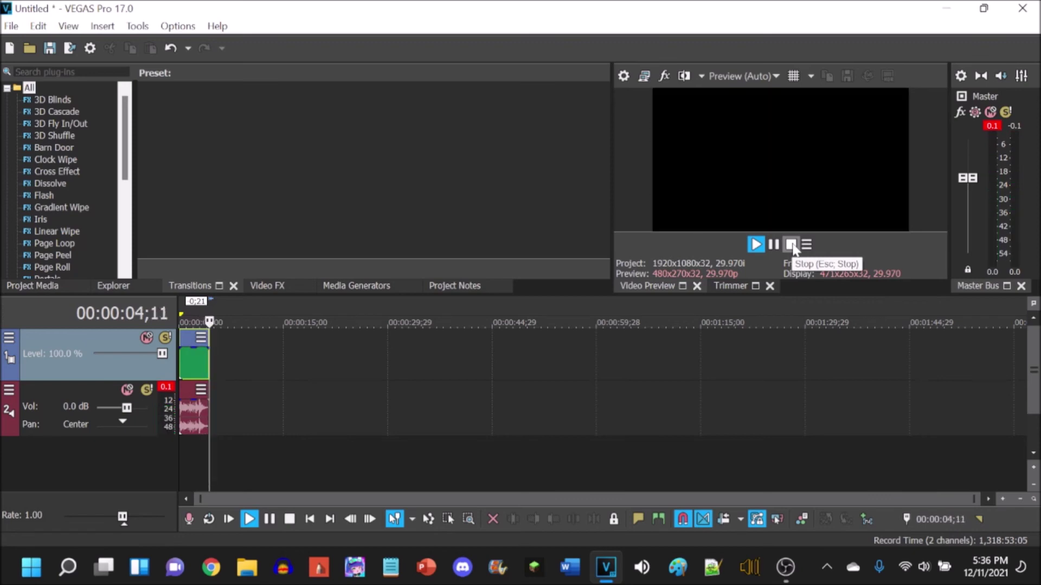
click(792, 245)
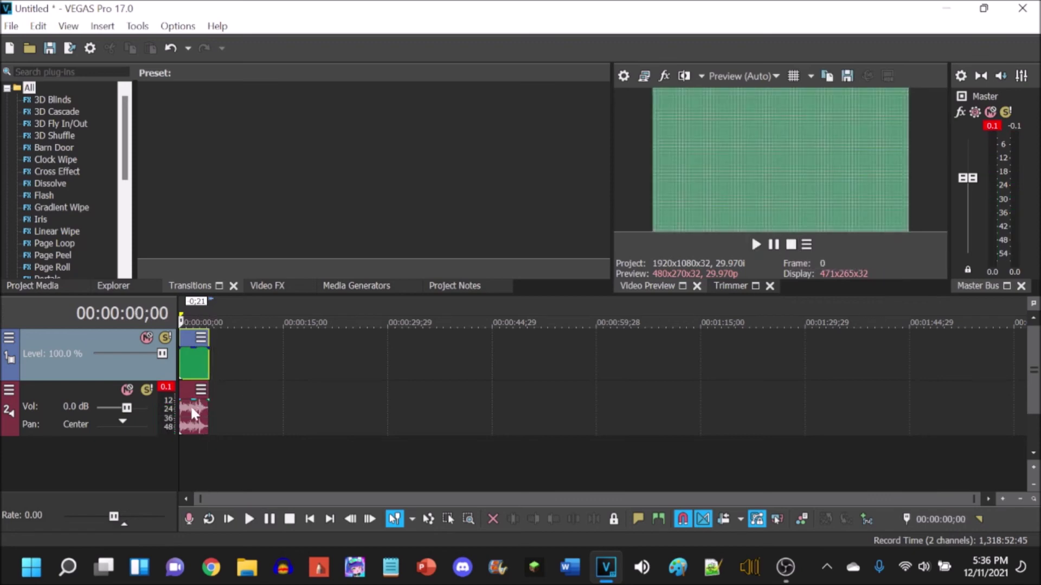
Realign the audio at the timeline start, extend the video slightly, and preview again
drag(190, 405, 467, 424)
drag(209, 366, 213, 367)
drag(467, 417, 211, 413)
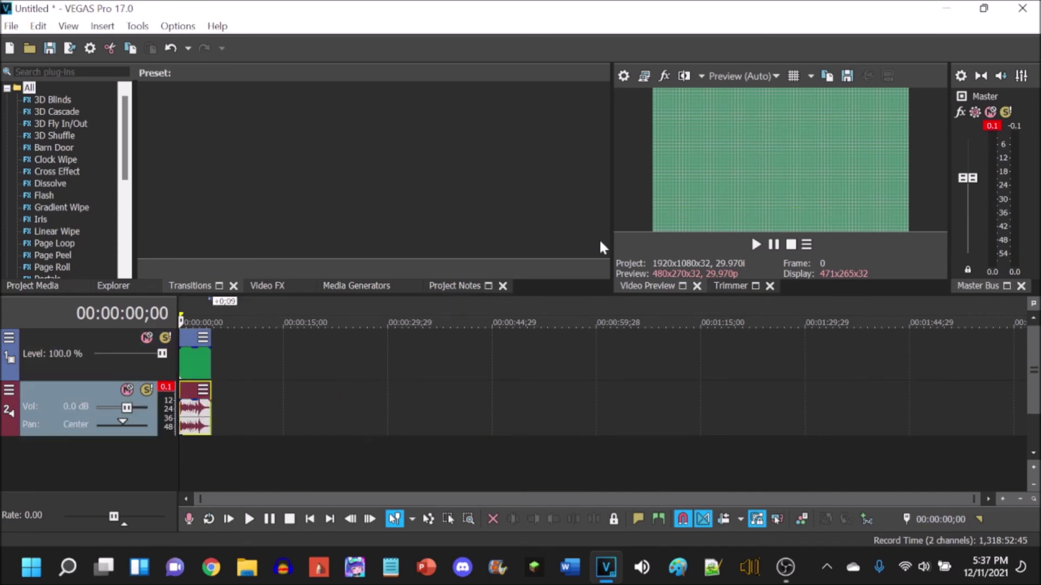
click(755, 244)
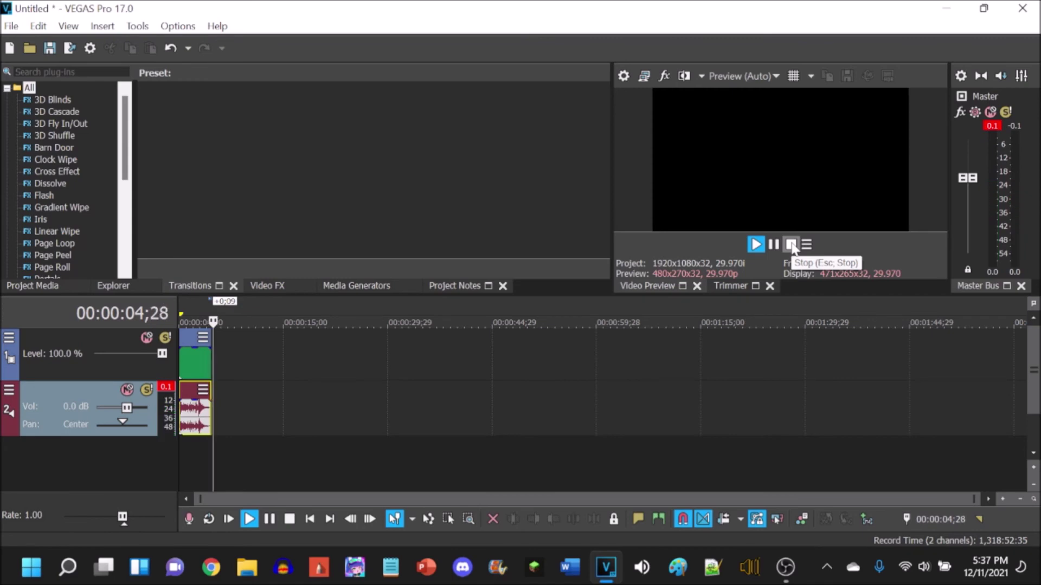
click(791, 245)
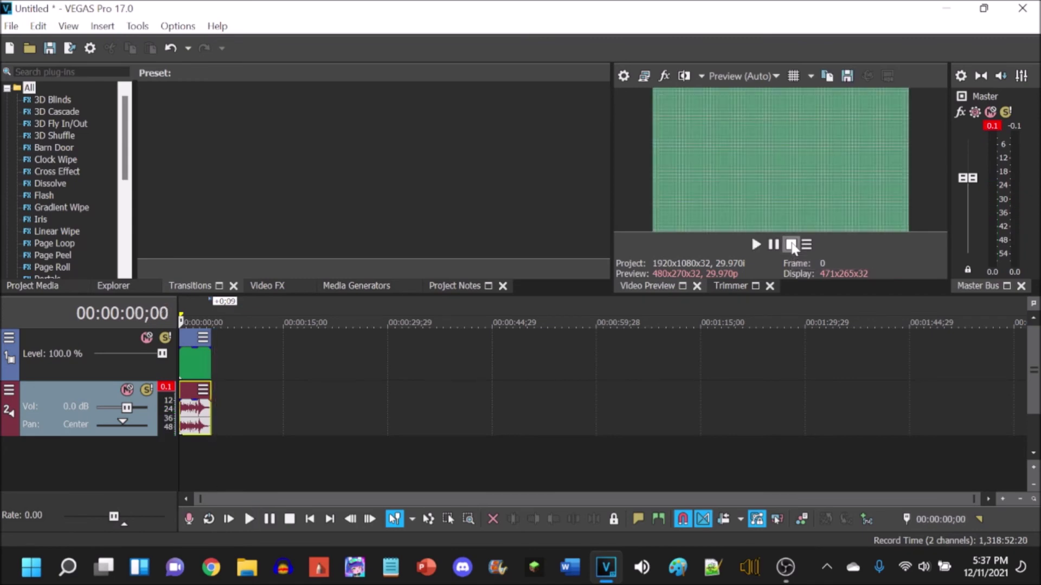
Render the project as WMV V11 8 Mbps HD 1080-30p named 'New Intro (Tutorial v2)', then close Vegas
click(10, 26)
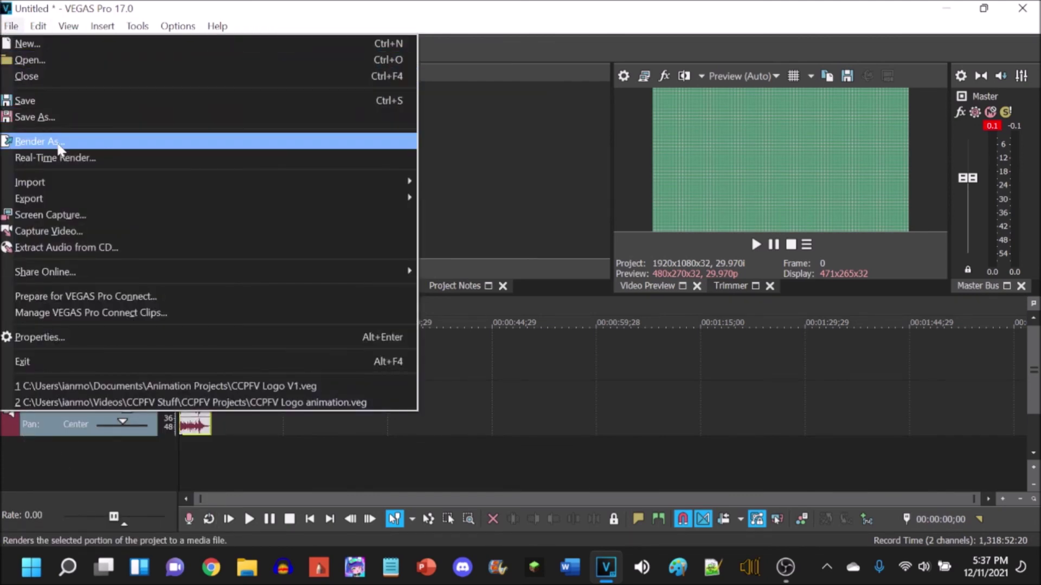
click(60, 144)
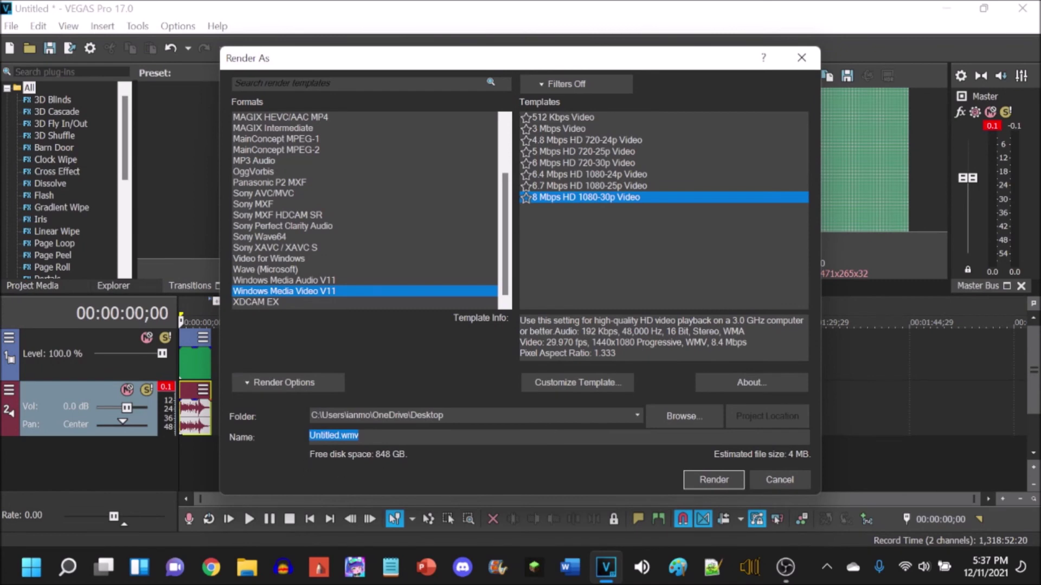
double_click(323, 435)
text(New Intro)
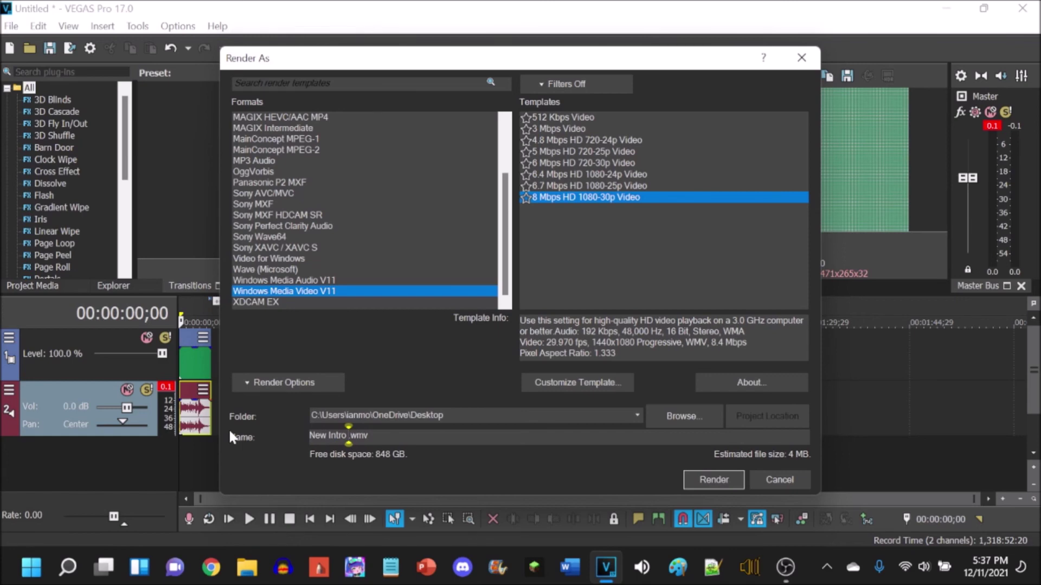
text( (Tutorial v2))
click(710, 476)
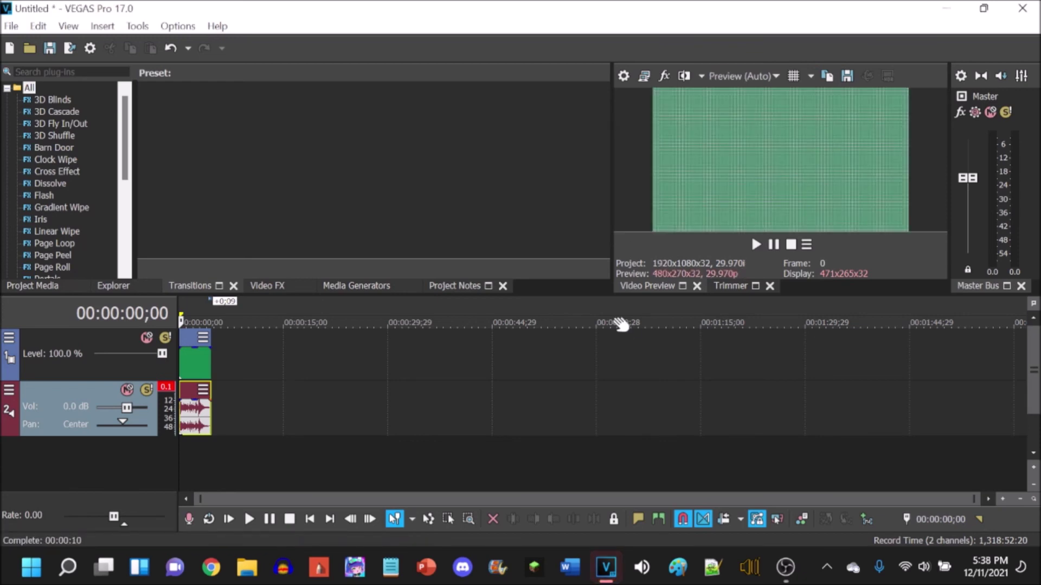
click(1022, 9)
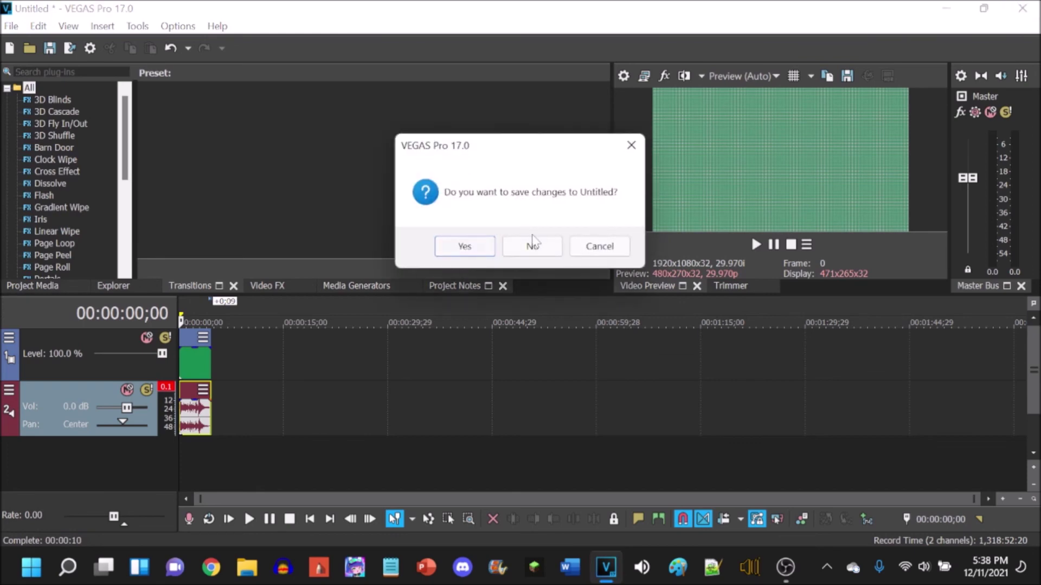
Discard the unsaved project and minimize OBS Studio to reveal the desktop
click(534, 245)
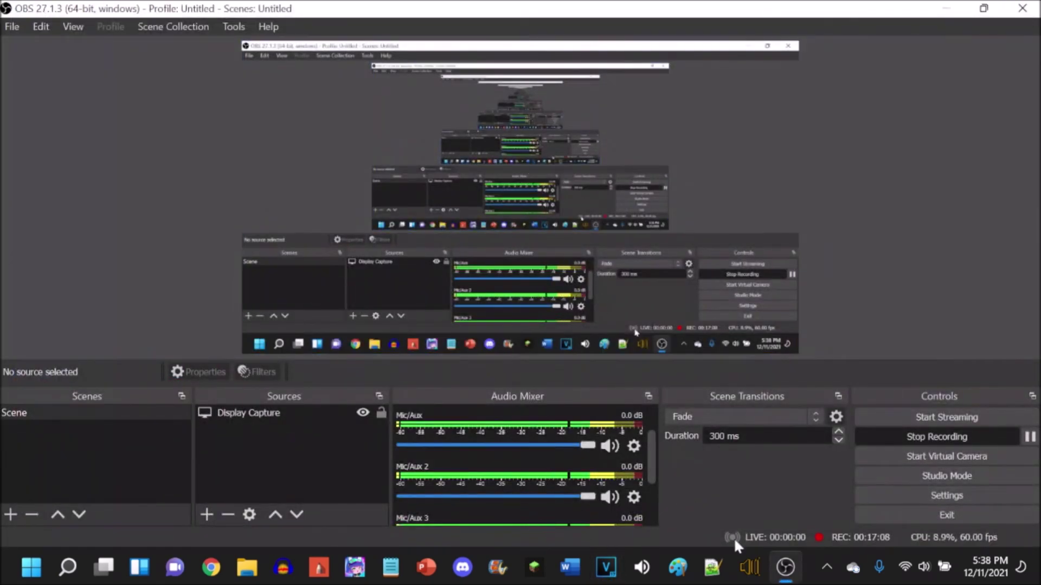
click(943, 8)
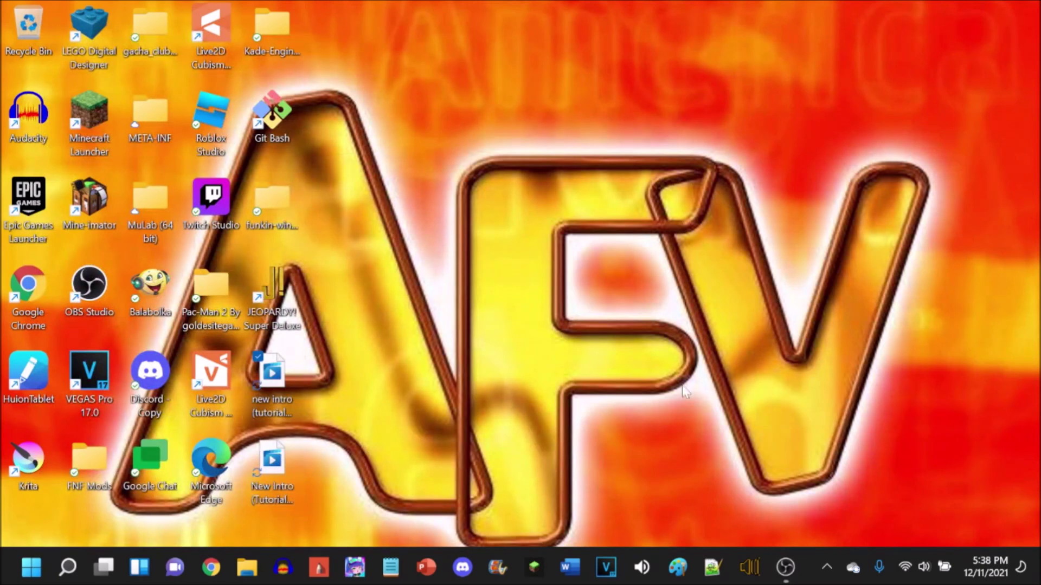
Play New Intro (Tutorial v2).wmv in Movies & TV, then close the player
double_click(273, 465)
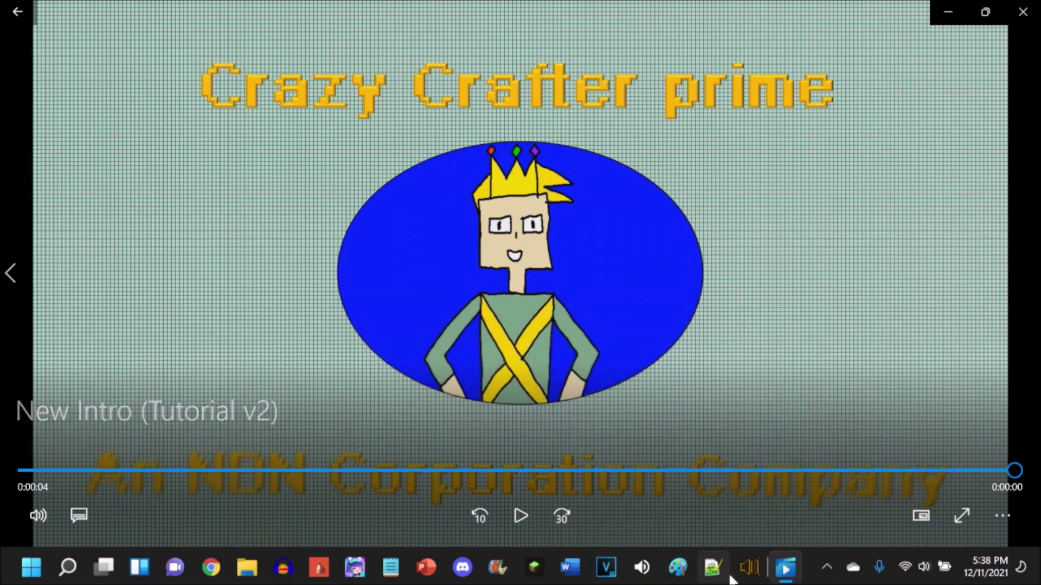
mouse_move(785, 566)
click(856, 403)
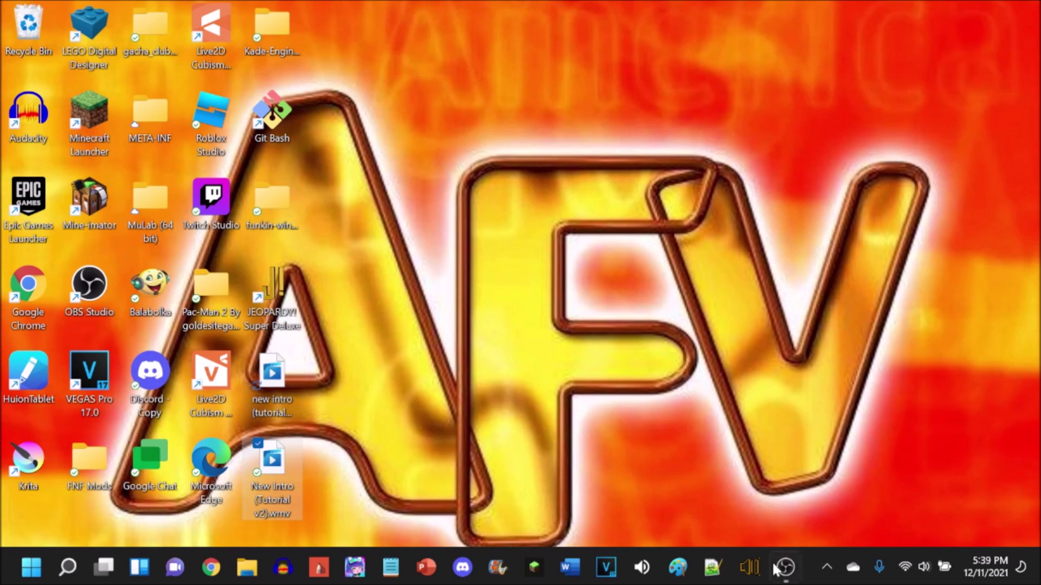
Bring OBS Studio back from the taskbar and restore it to a smaller window
mouse_move(779, 576)
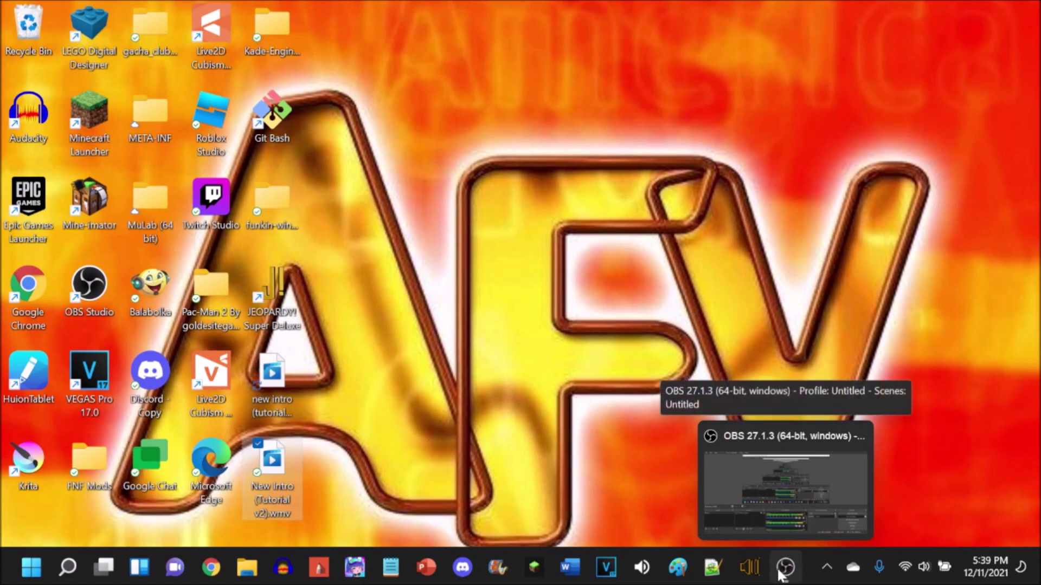
click(781, 573)
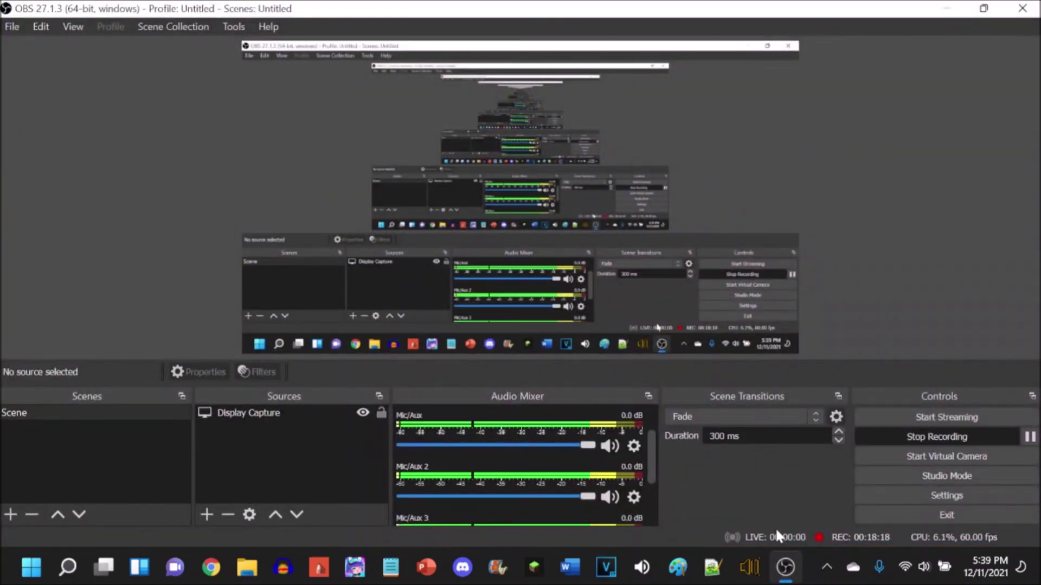
click(984, 8)
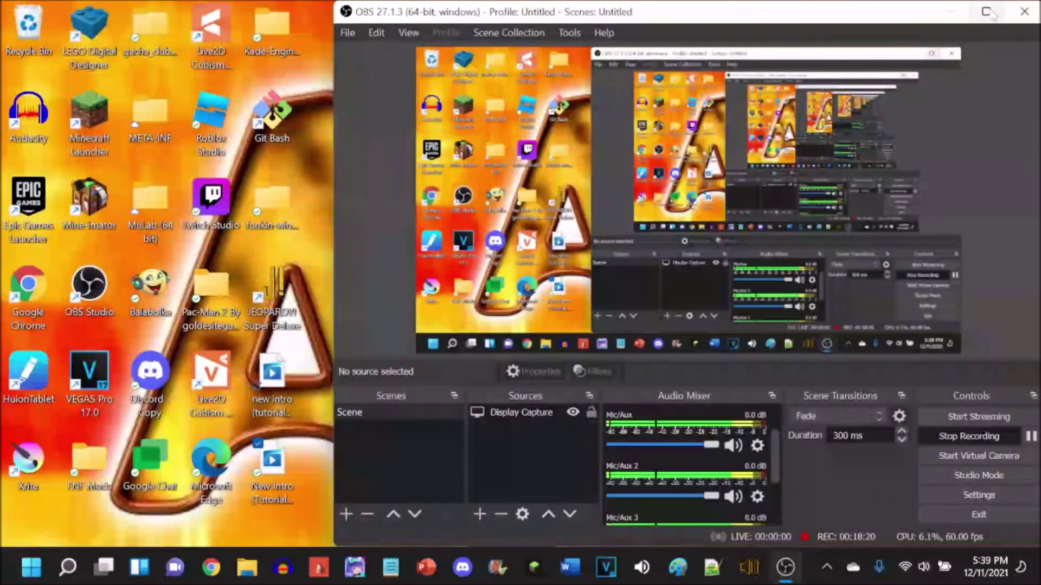